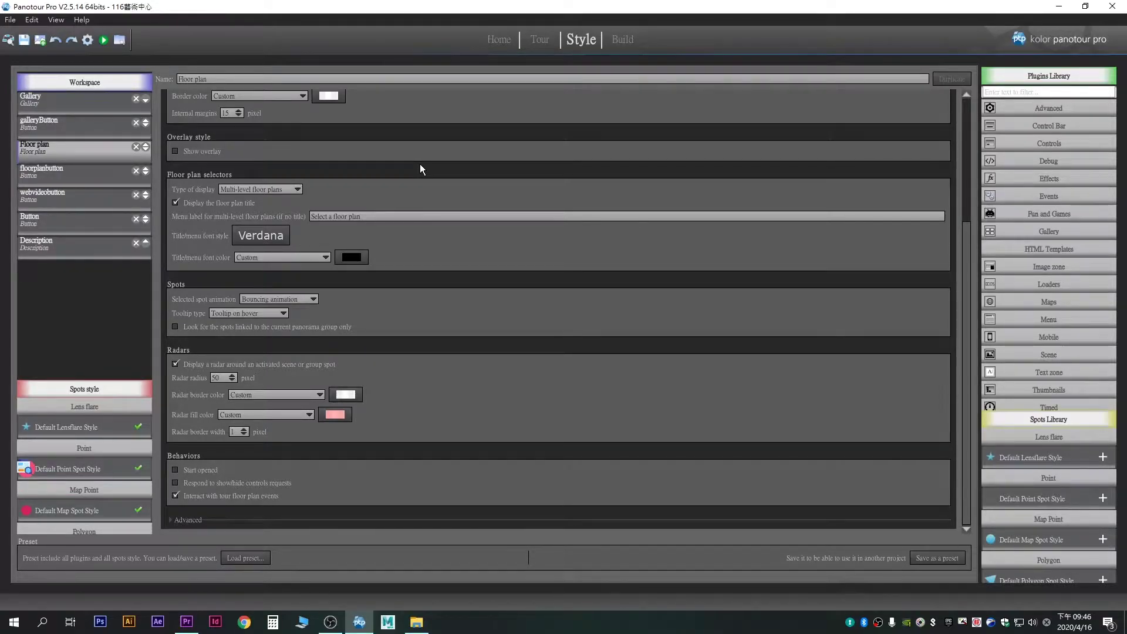
Step: Add the PanotourMaps plugin to the project and anchor the map at the right edge of the tour
click(1036, 93)
text(map)
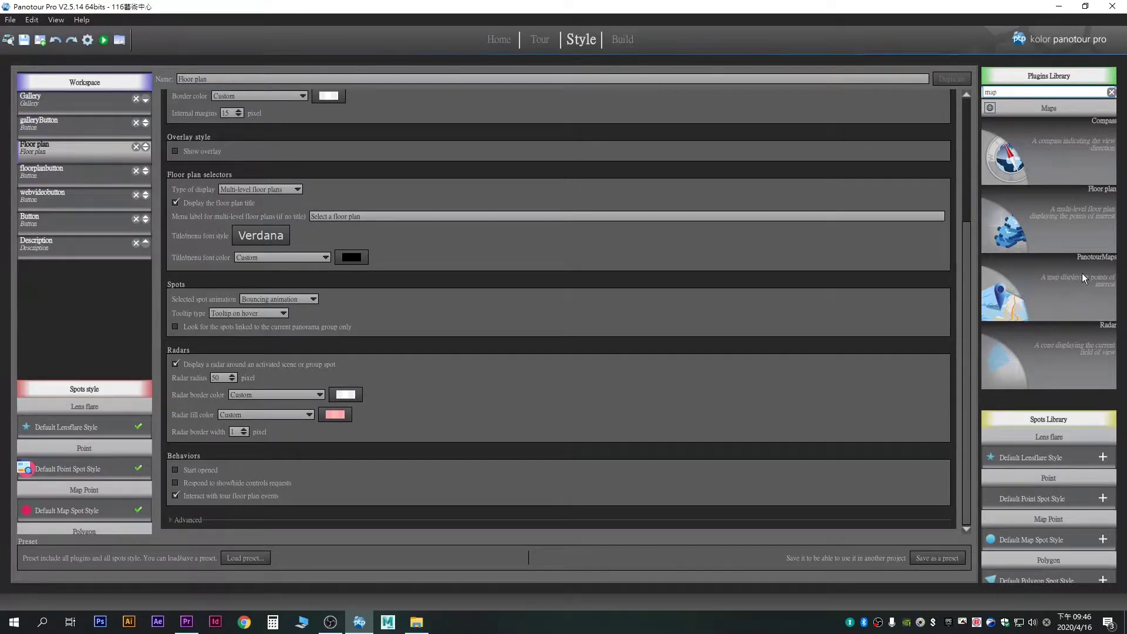
double_click(1036, 276)
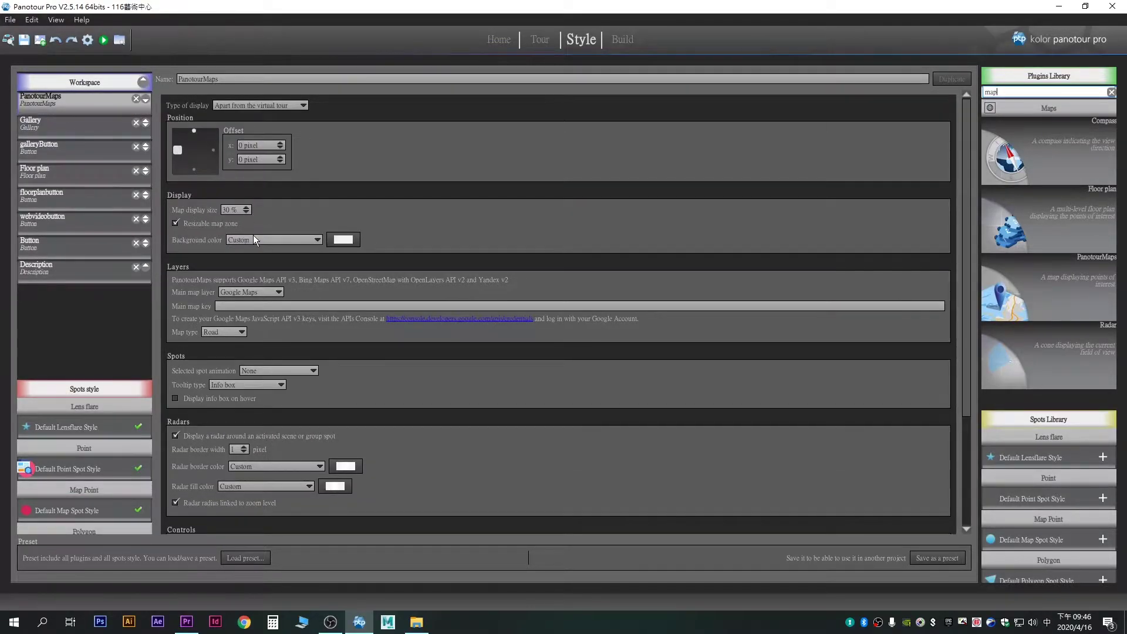
click(213, 149)
click(194, 169)
click(214, 149)
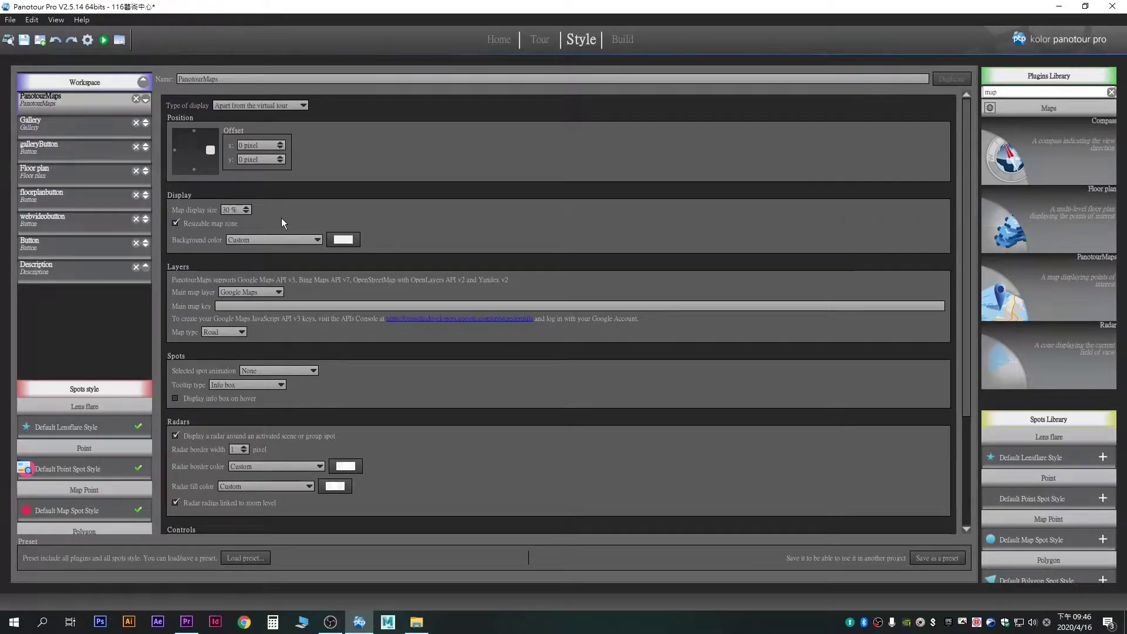
click(241, 332)
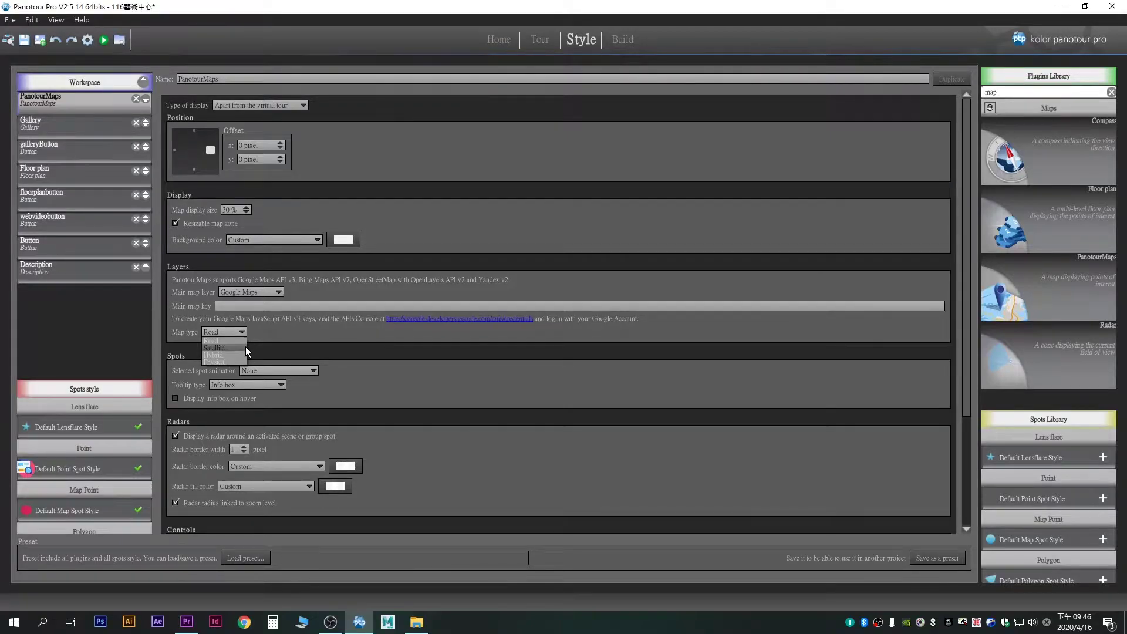
click(285, 349)
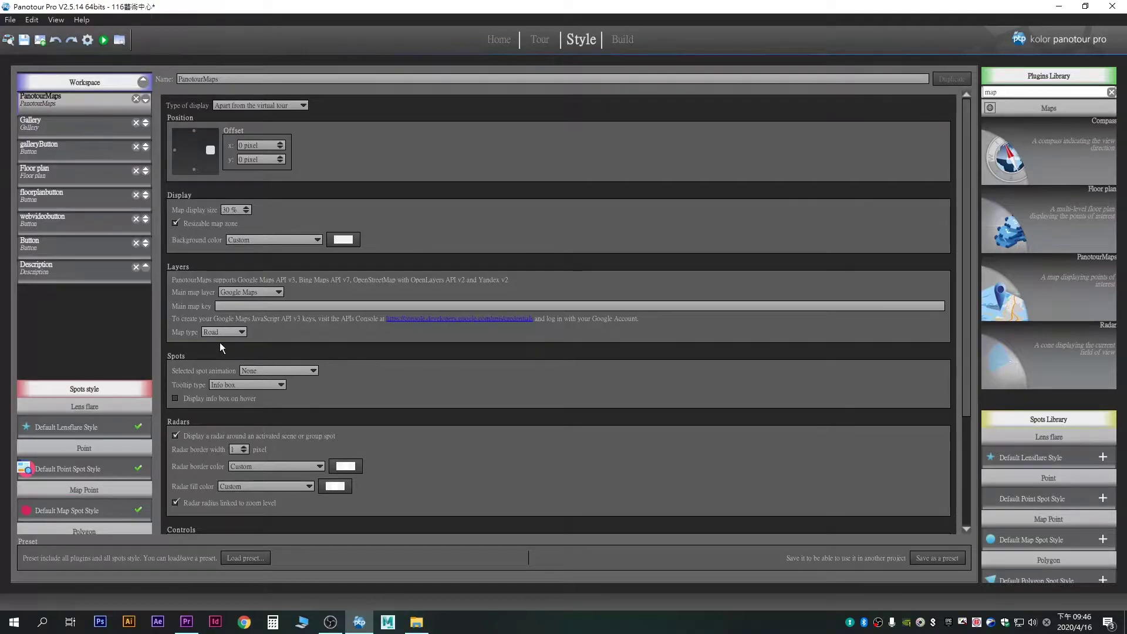
Step: Preview the tour in the browser, pan around its Google map, and remove the PanotourMaps plugin from the workspace
click(87, 39)
click(103, 39)
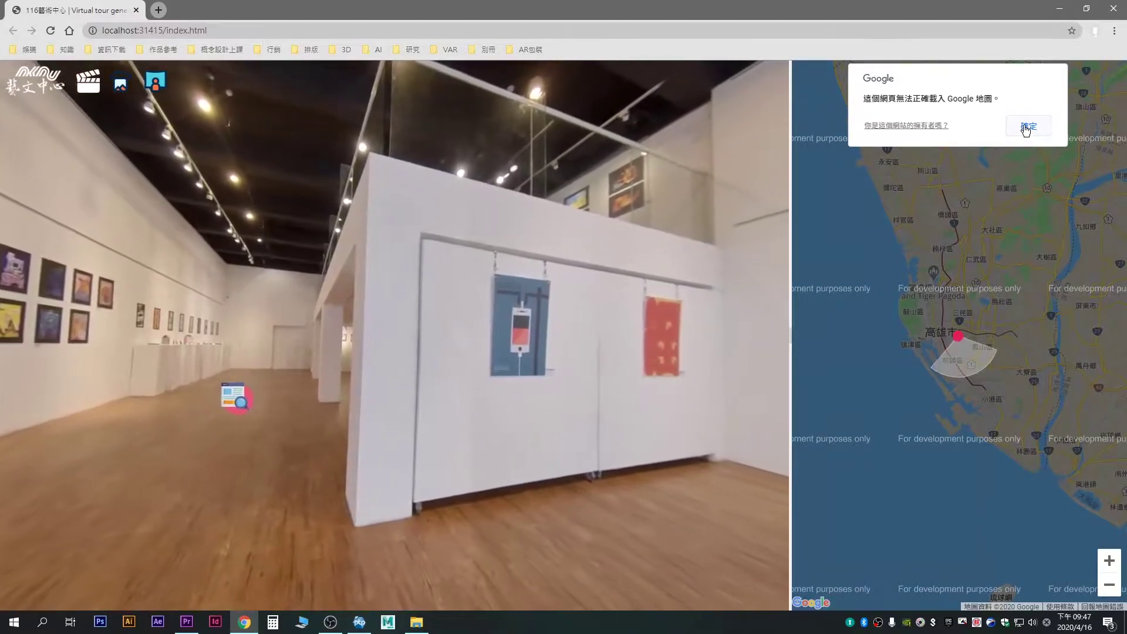
click(1026, 127)
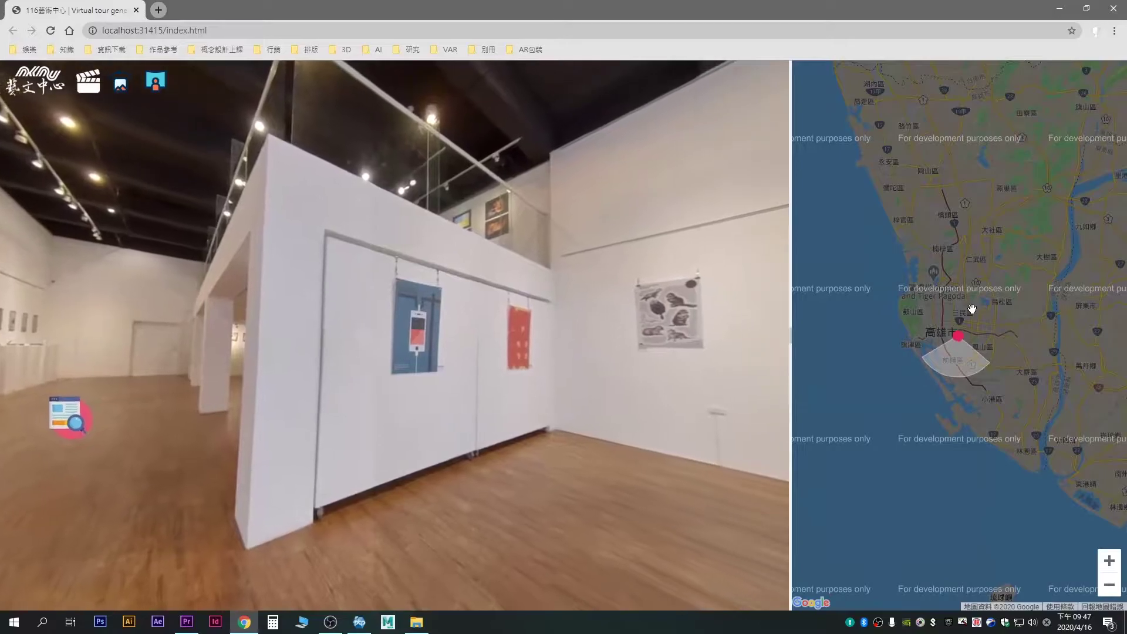
mouse_move(972, 309)
mouse_down()
mouse_move(991, 346)
mouse_move(982, 196)
mouse_move(969, 223)
mouse_up()
mouse_move(1035, 213)
mouse_down()
mouse_move(959, 297)
mouse_move(1016, 257)
mouse_up()
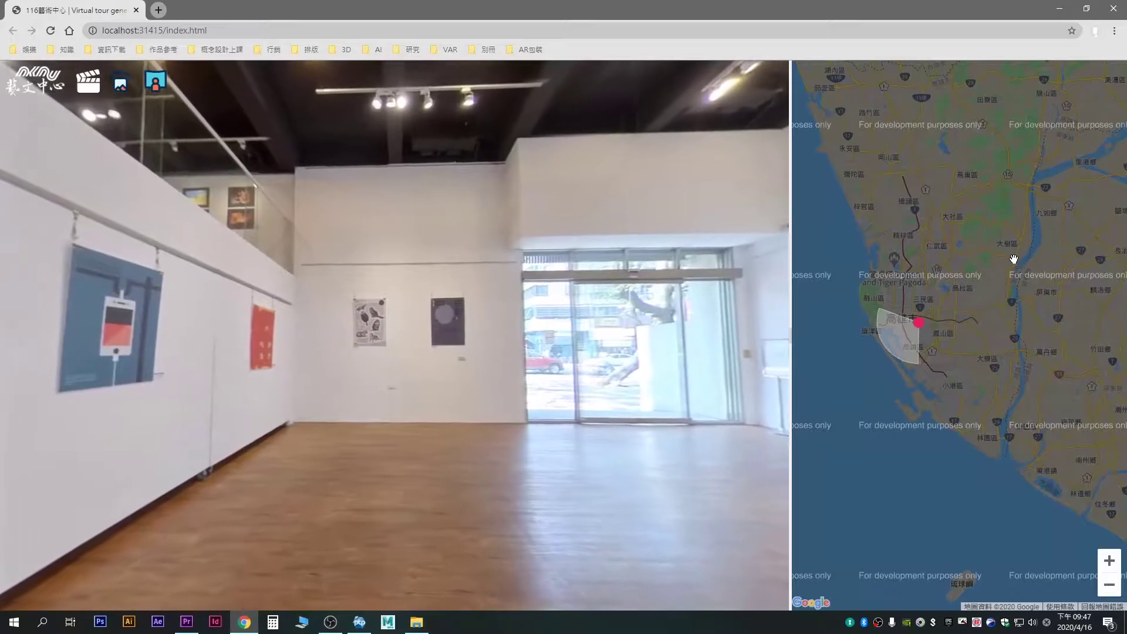
mouse_move(924, 236)
mouse_down()
mouse_move(1003, 237)
mouse_move(989, 234)
mouse_up()
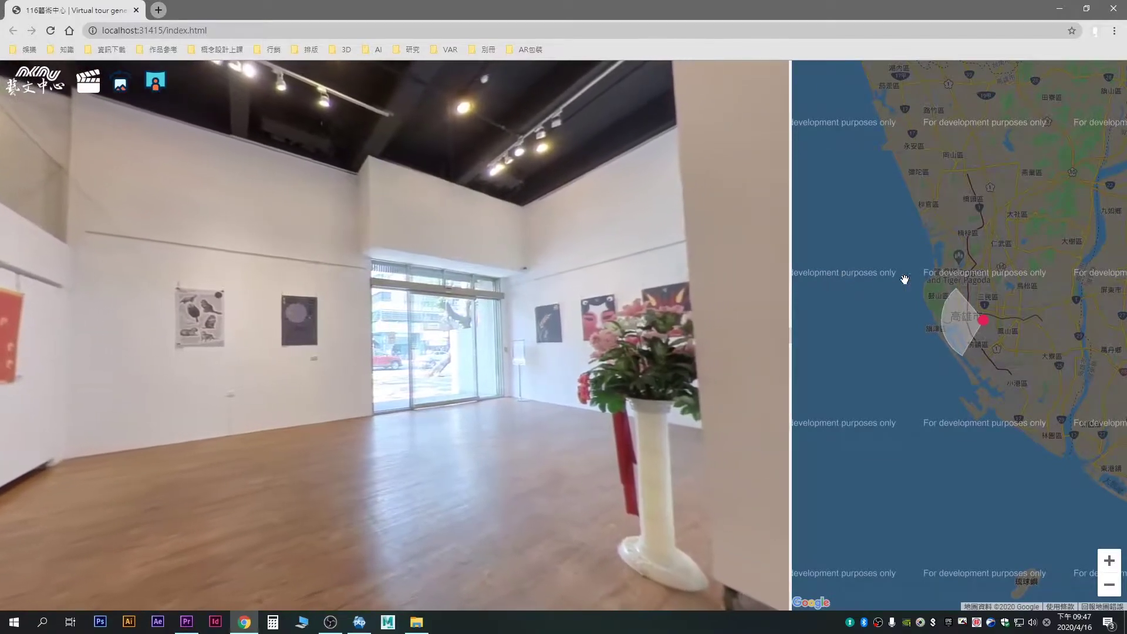
mouse_move(966, 223)
mouse_down()
mouse_move(918, 165)
mouse_move(917, 208)
mouse_up()
click(1113, 10)
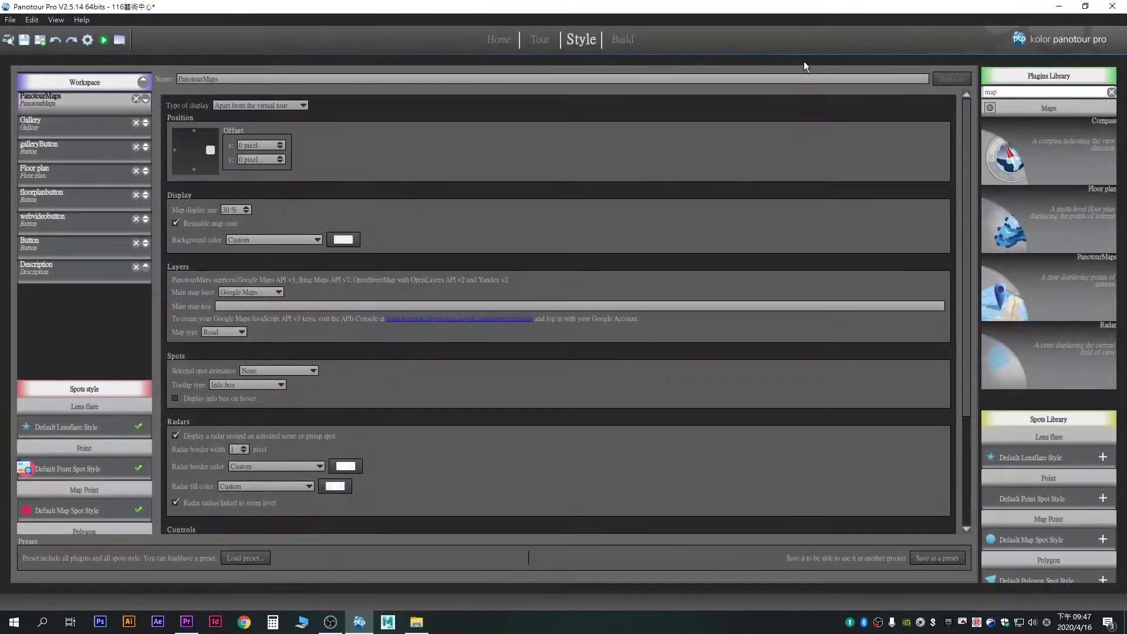
click(136, 98)
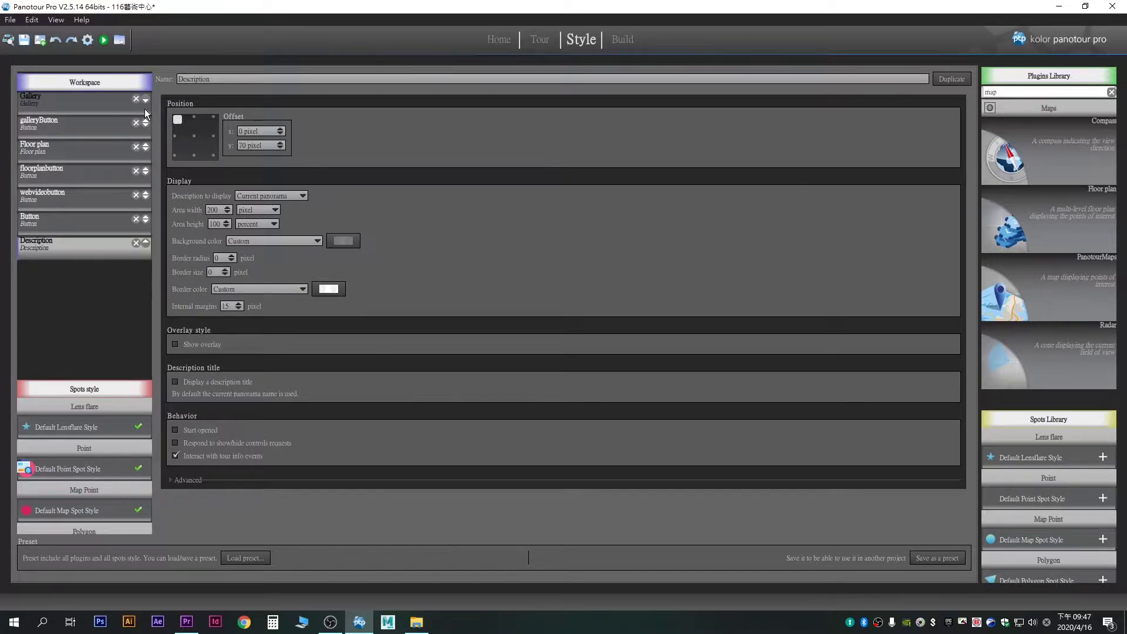
Step: Find the Website Box plugin by searching for "website" and add it to the project
drag(1016, 92, 969, 93)
text(we)
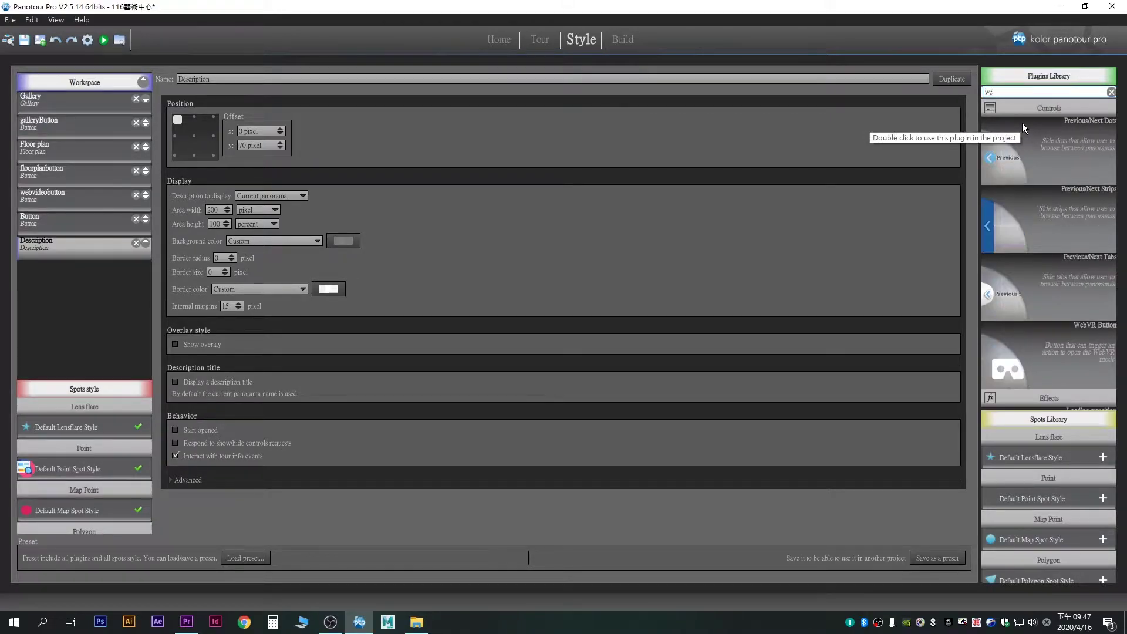
text(bsite)
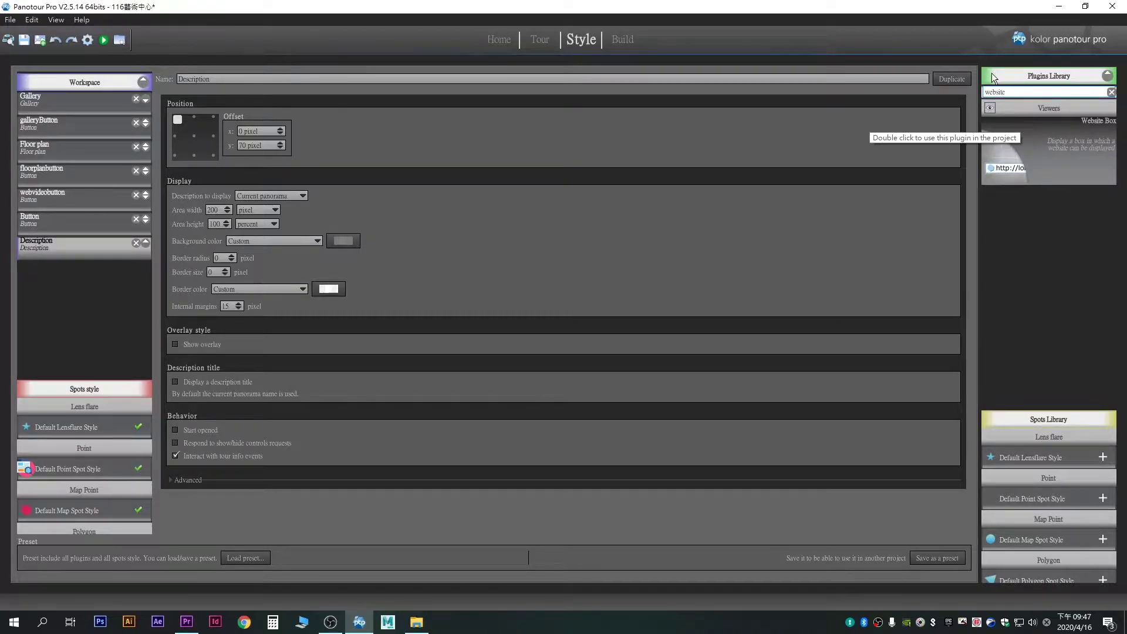
double_click(1087, 141)
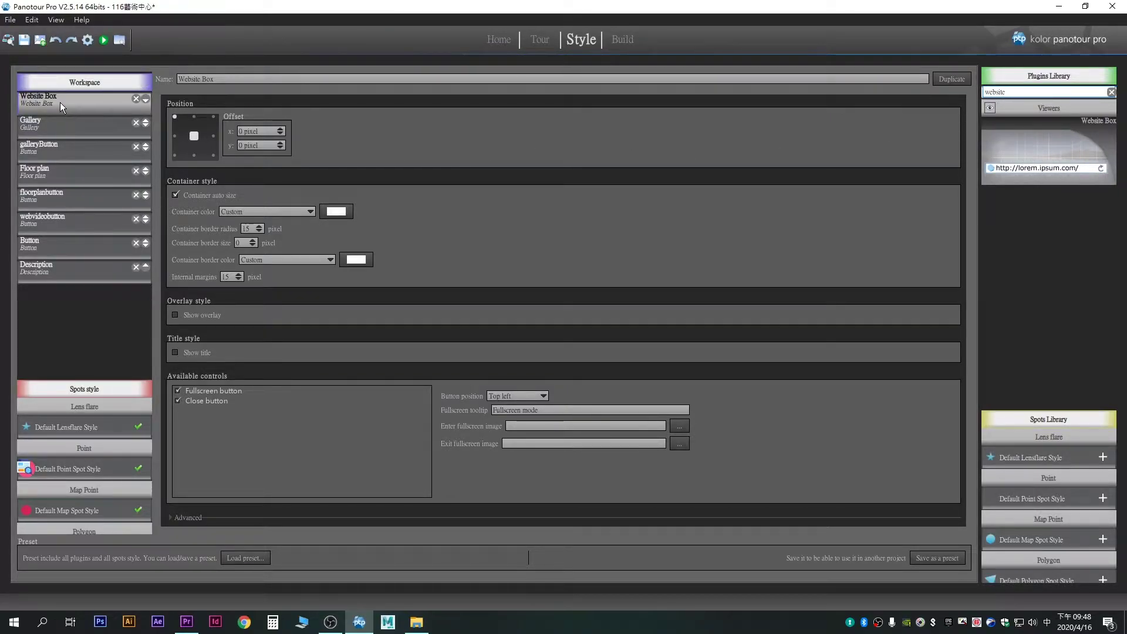
Step: Rename the Website Box plugin as googlemapBox
double_click(187, 79)
text(ㄕㄨ)
text(ㄇㄩㄣ)
key(Escape)
key(shift)
text(googl)
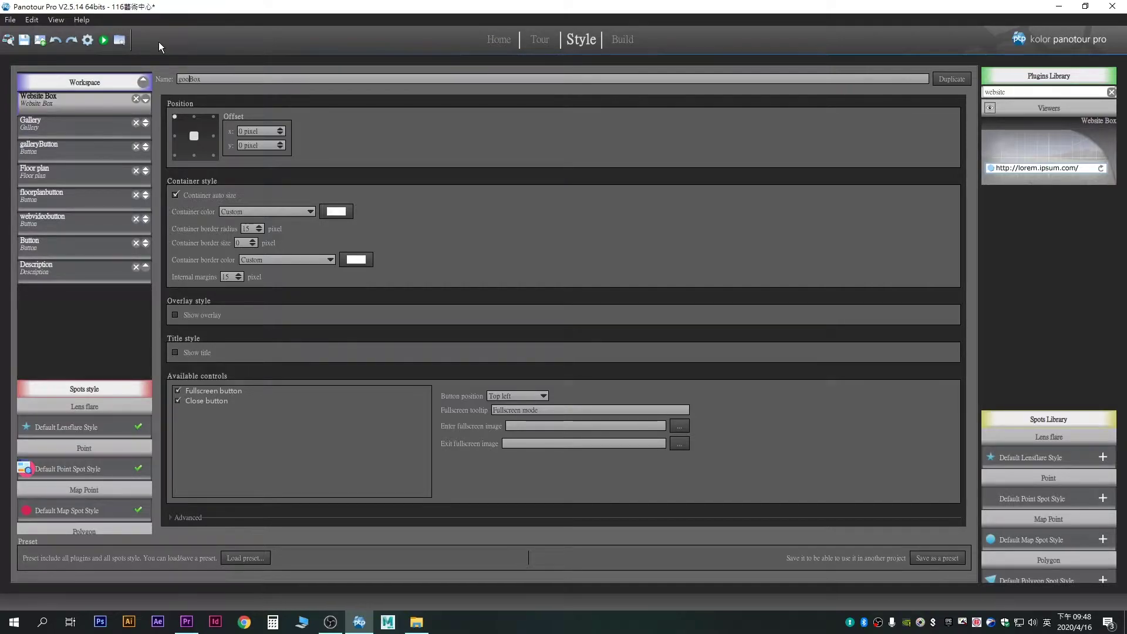
text(emap)
key(Return)
Step: Set googlemapBox's maximum website width to 640 pixels and maximum website height to 480 pixels in its advanced settings
click(175, 517)
scroll(399, 473, down, 2)
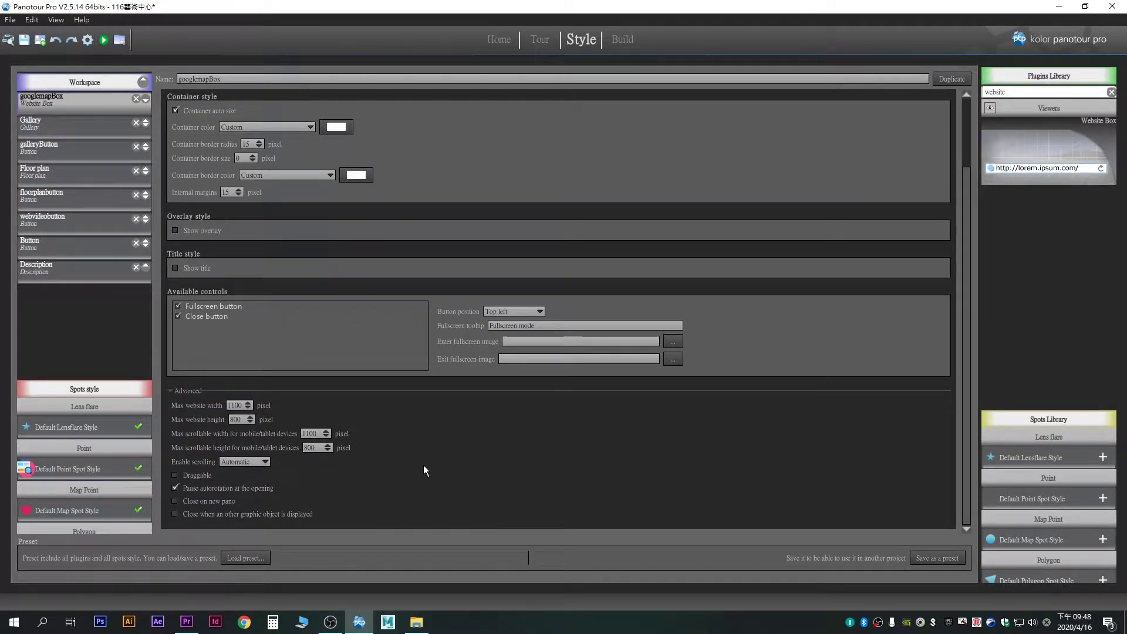
double_click(235, 405)
text(640)
double_click(243, 419)
text(480)
Step: Make googlemapBox draggable, have it close when another graphic object is displayed, and show its title
click(199, 478)
click(174, 514)
click(184, 269)
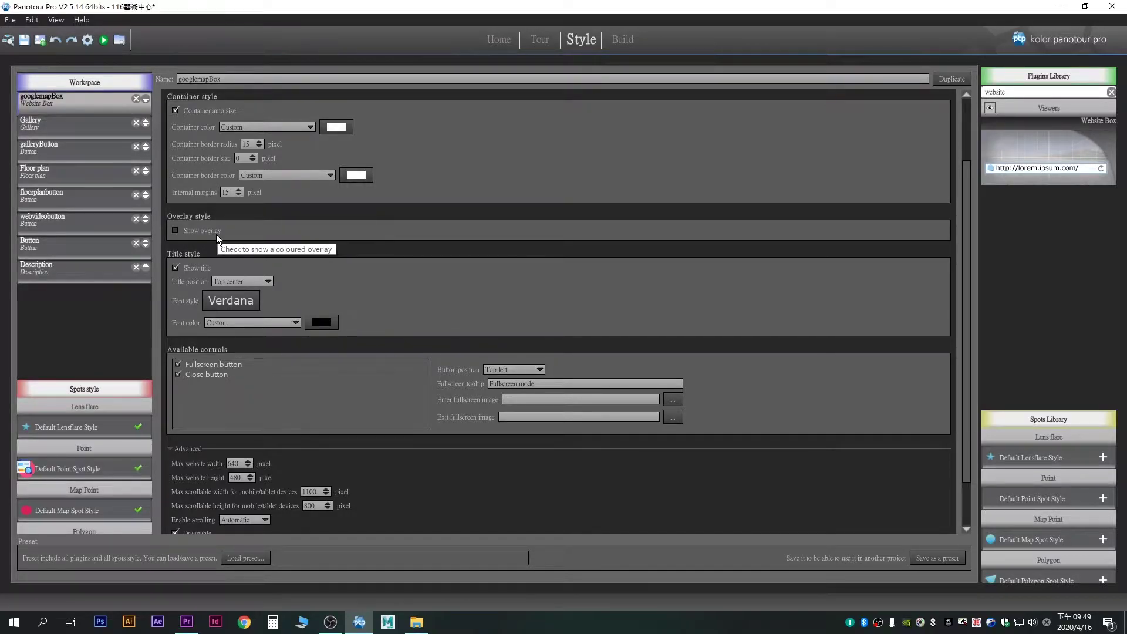
scroll(487, 256, up, 3)
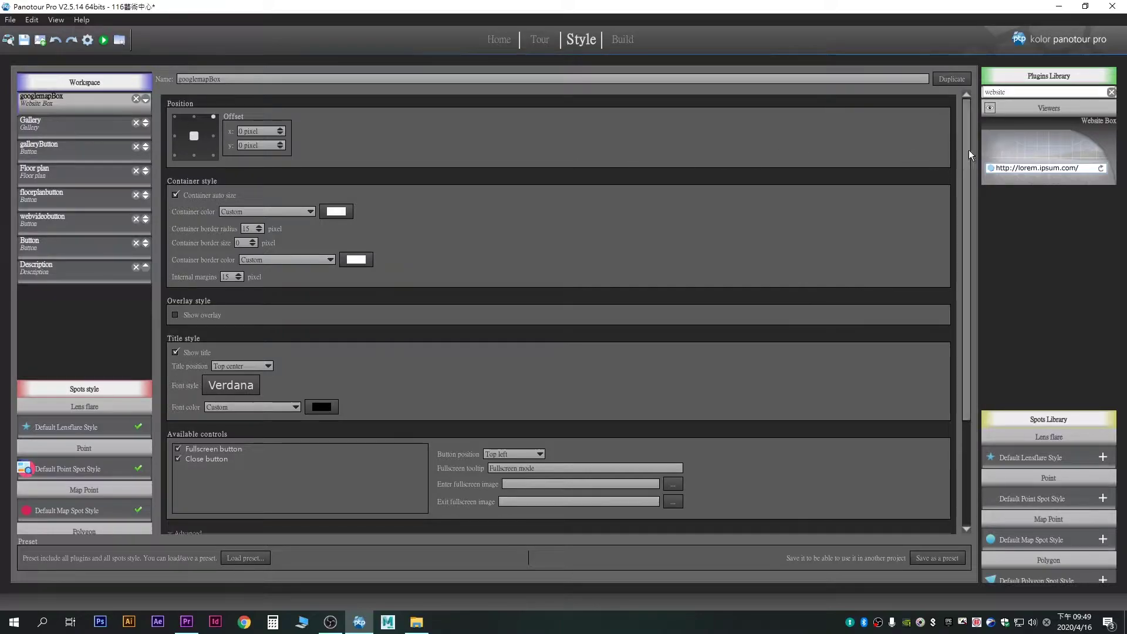
Step: Add a new Button plugin to the project and name it googlemapbutton
double_click(1014, 94)
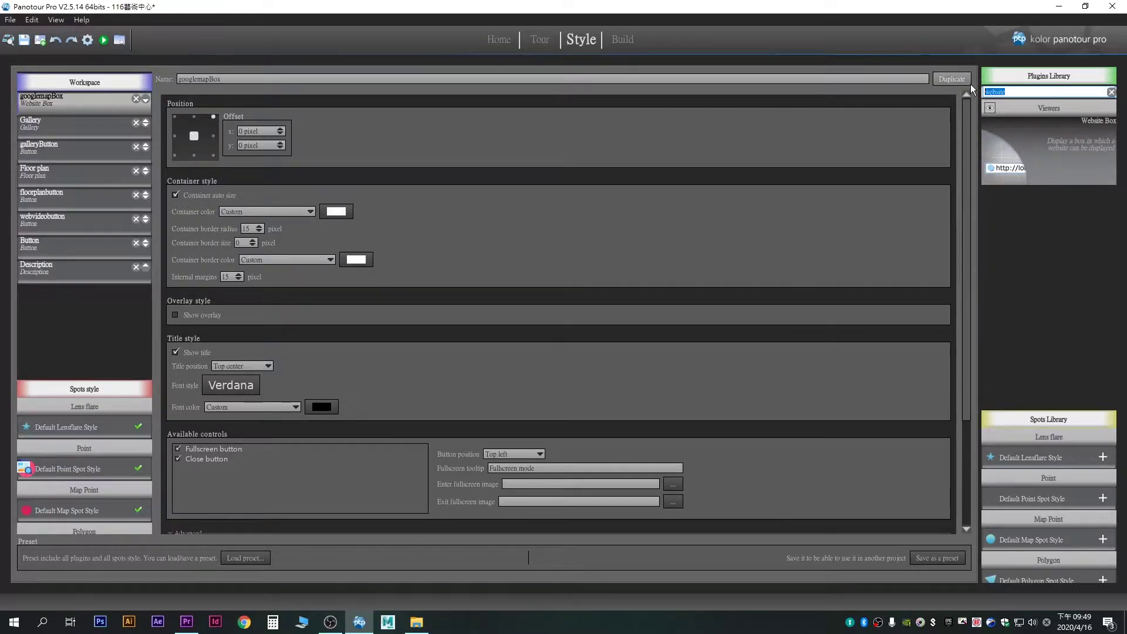
text(butt)
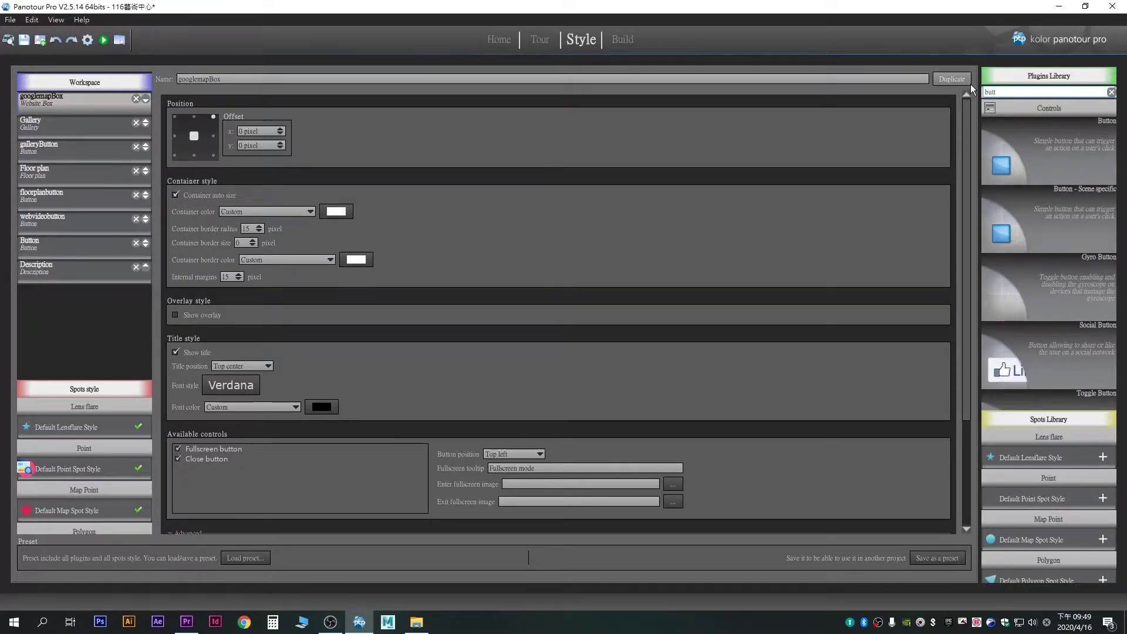
double_click(1044, 173)
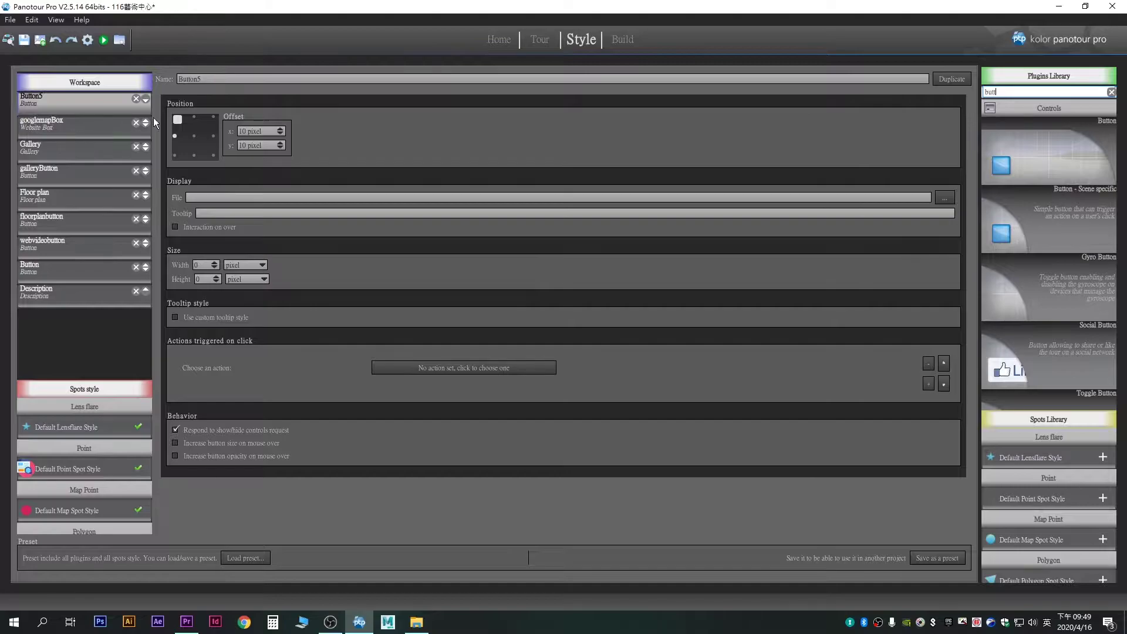
double_click(189, 78)
text(googlemapbuttom)
key(BackSpace)
text(n)
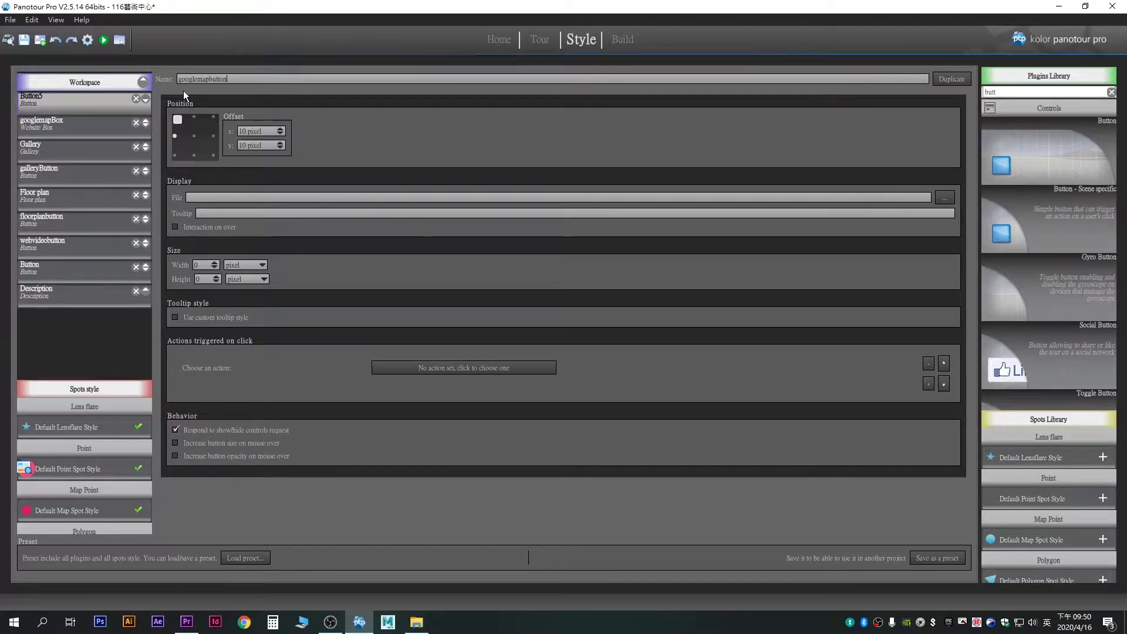
key(Return)
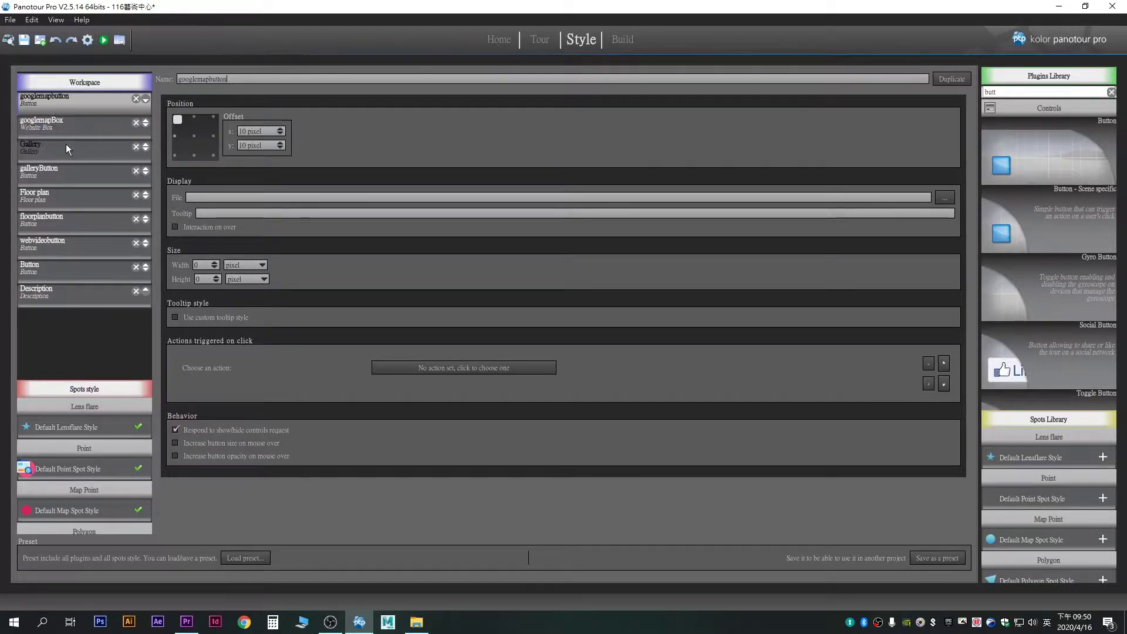
Step: Set googlemapbutton's x offset to 300 pixels and use 024-panorama.png as its image file
click(68, 171)
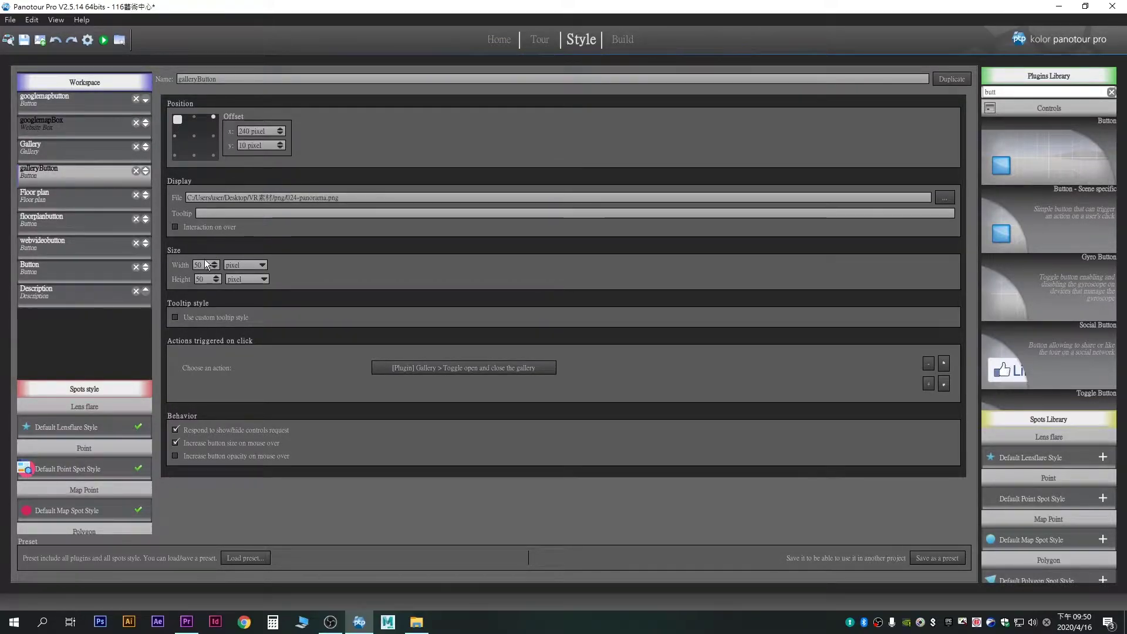
click(93, 103)
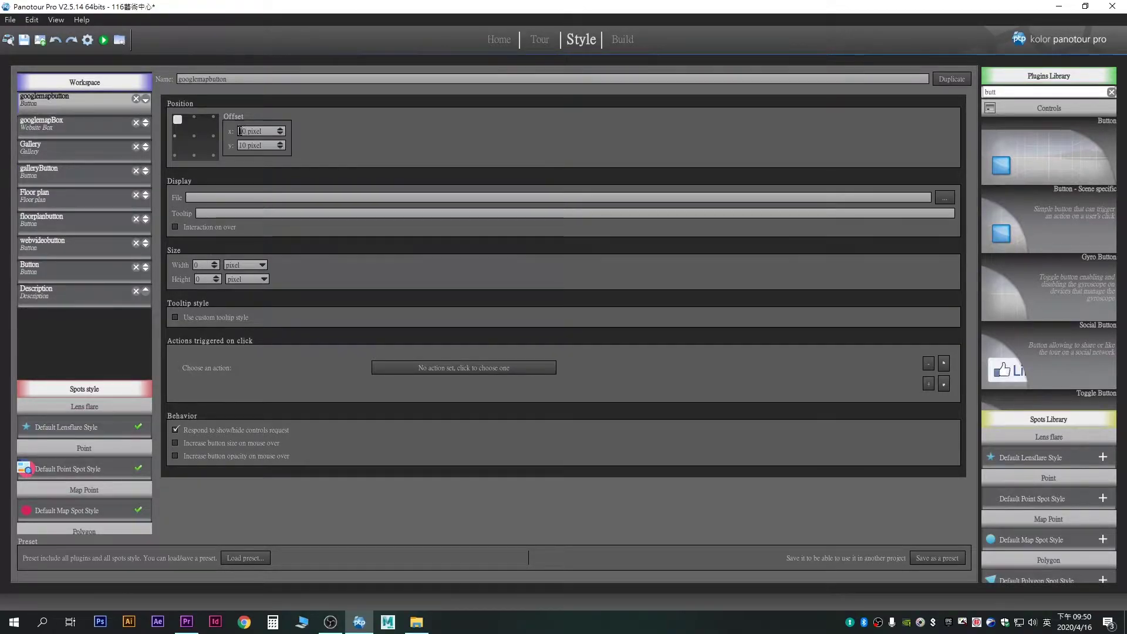
text(300)
click(943, 197)
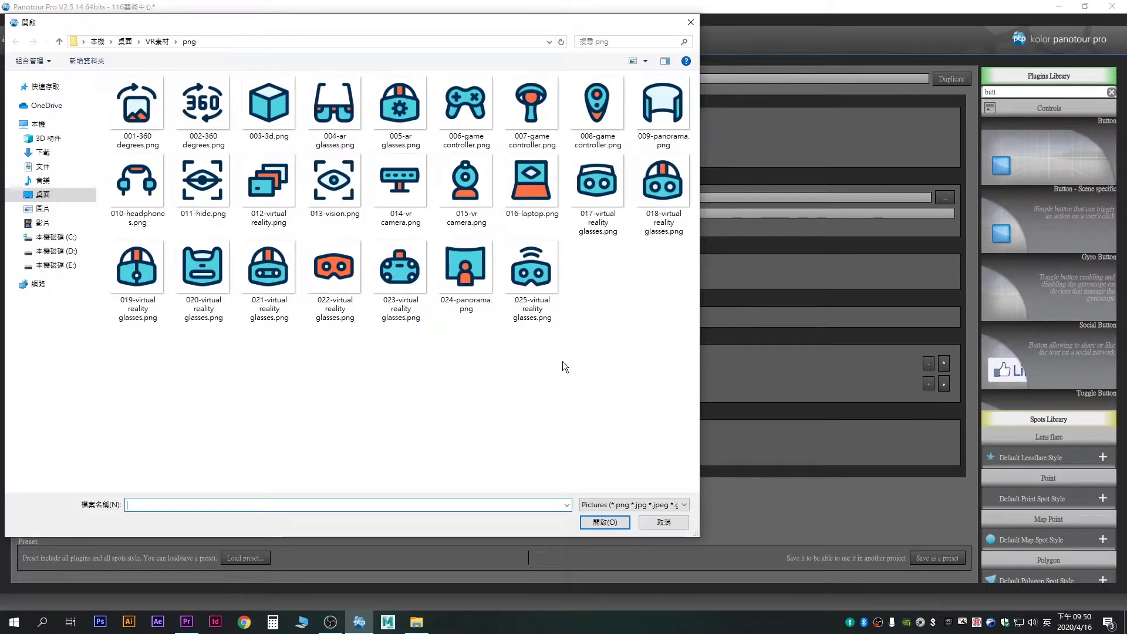
click(477, 280)
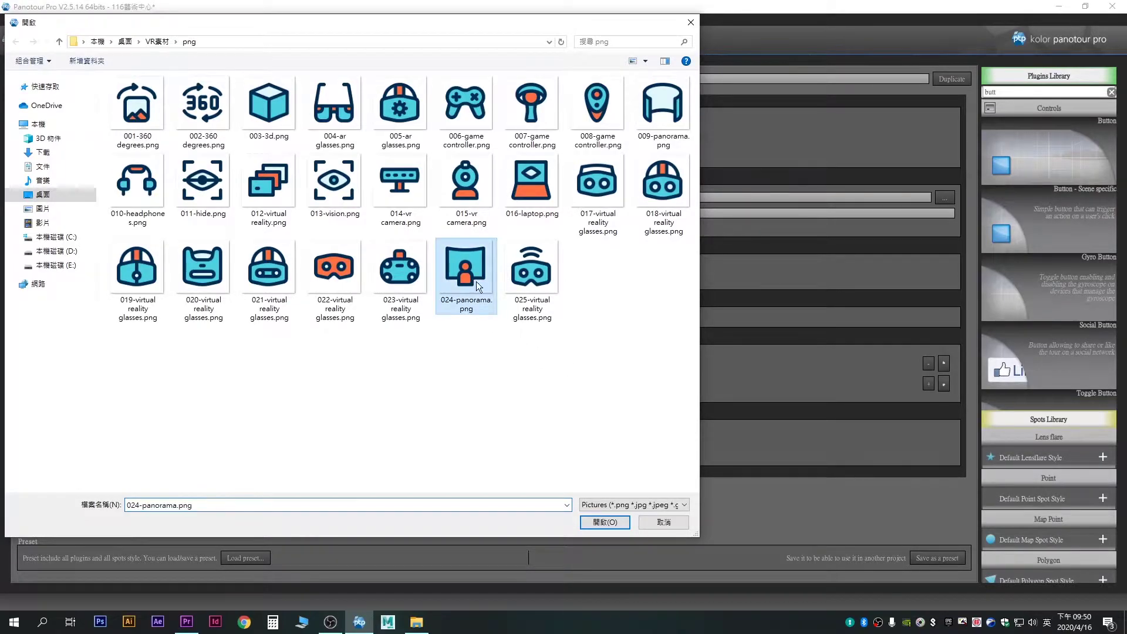
click(594, 520)
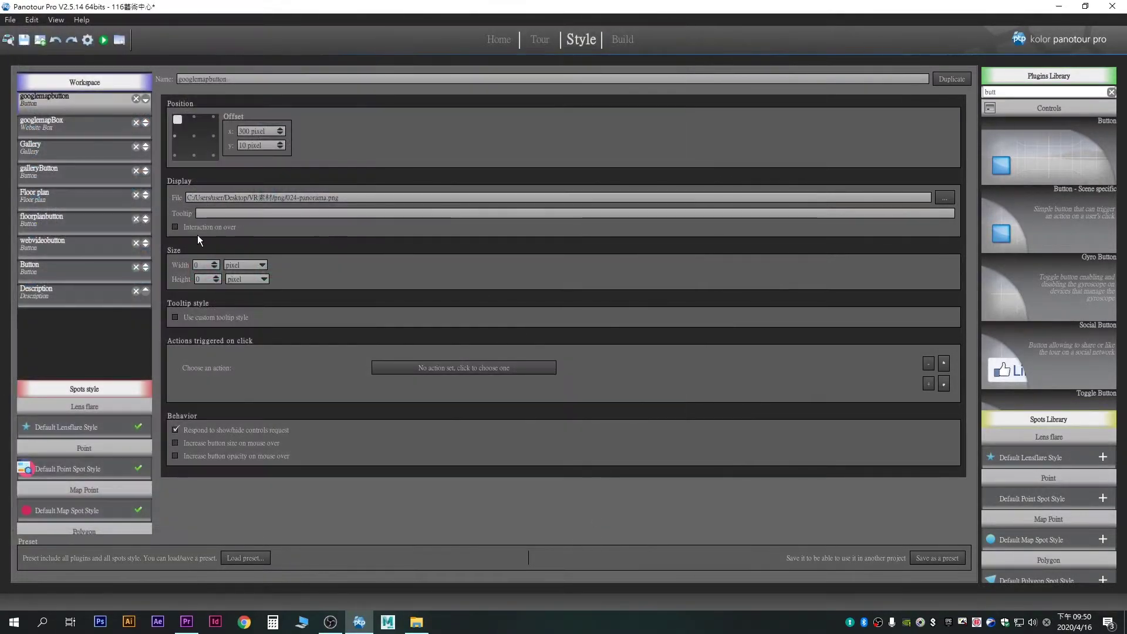
Step: Set googlemapbutton's width and height to 50 pixels each
click(199, 265)
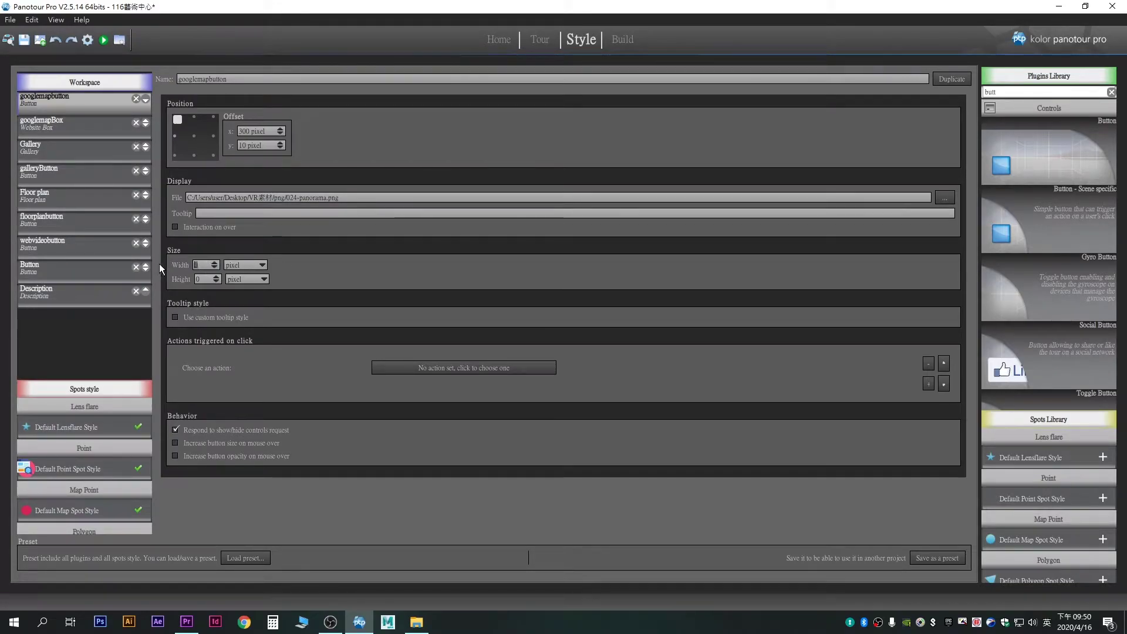
text(50)
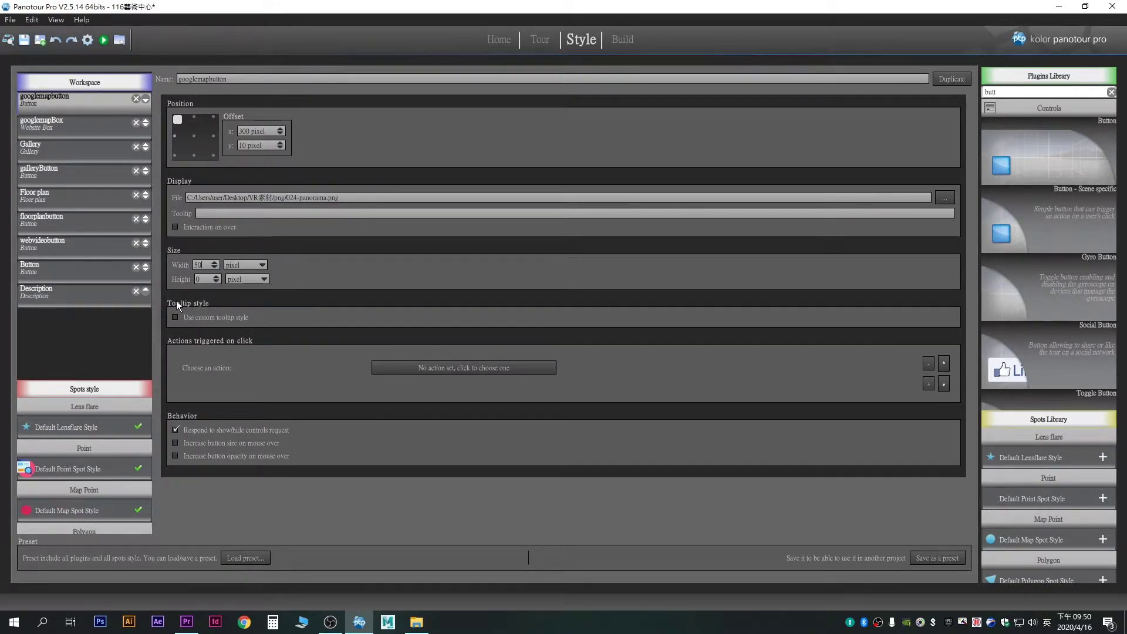
click(199, 279)
text(50)
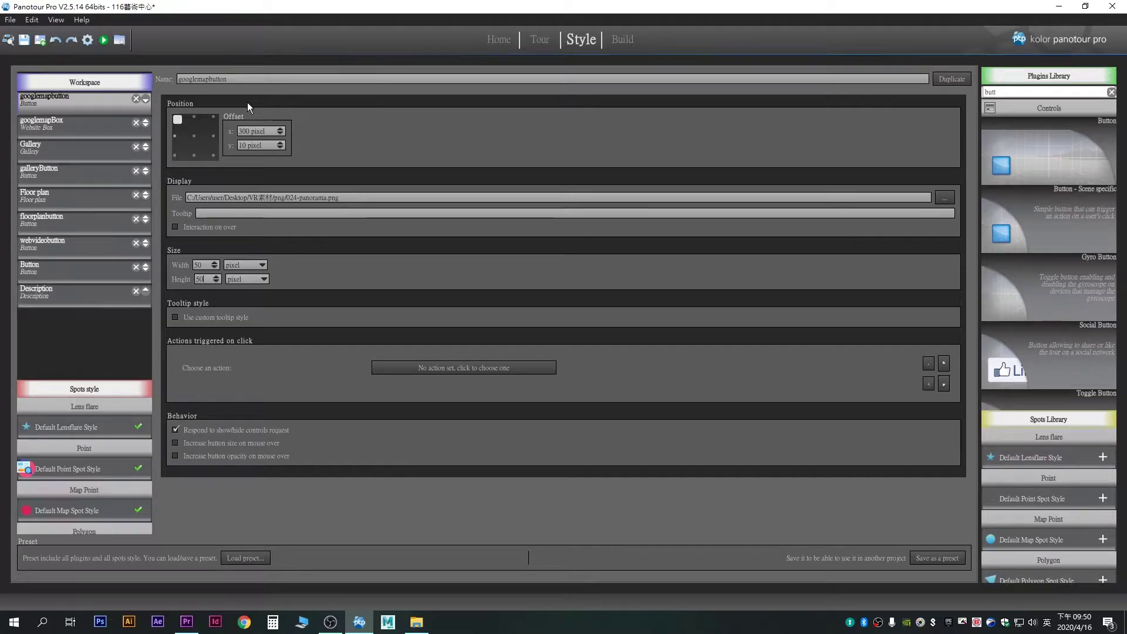
Step: Assign googlemapBox's action "Toggle open and close the Website Box" to googlemapbutton's click
click(450, 367)
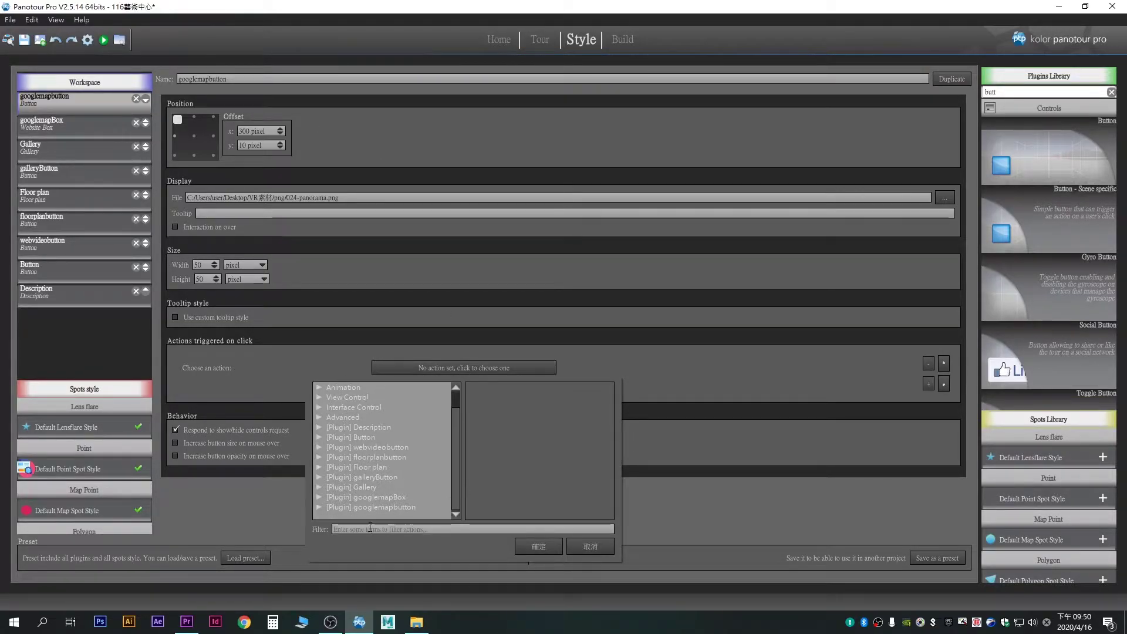
click(385, 497)
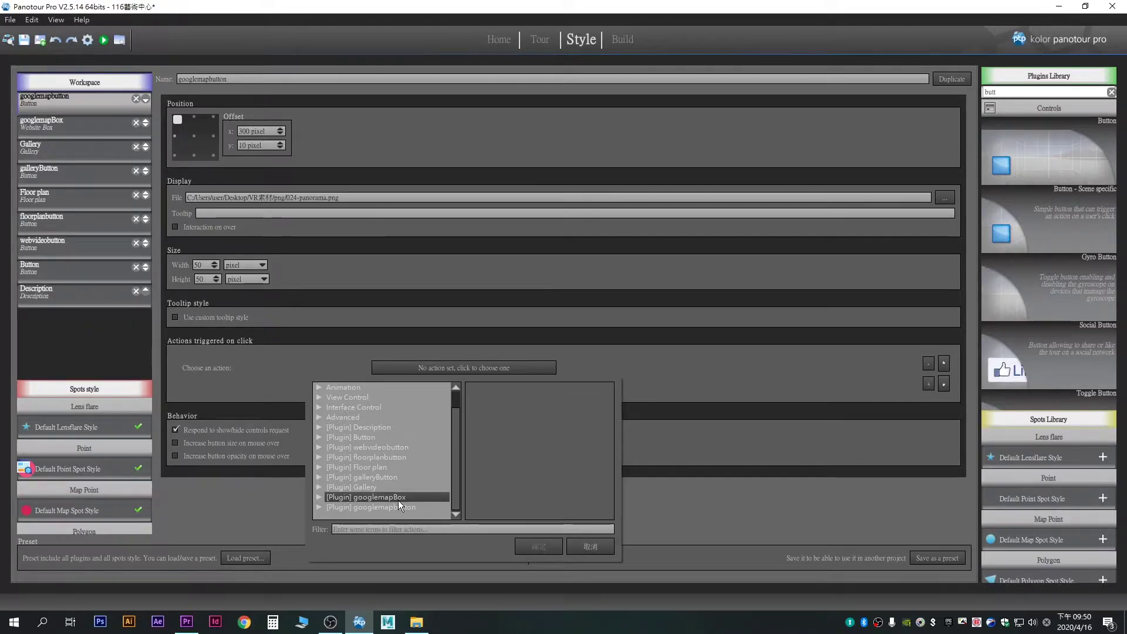
double_click(399, 496)
drag(455, 457, 455, 498)
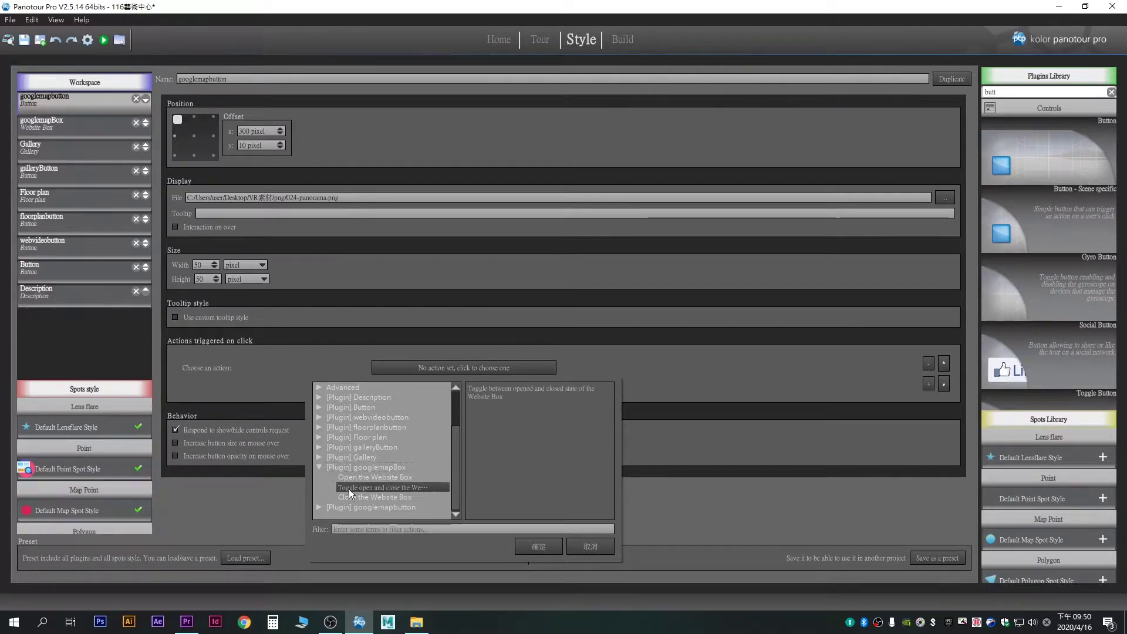
double_click(348, 488)
Step: Switch to Chrome, search Google for googlemap and open the Google Maps site
click(249, 402)
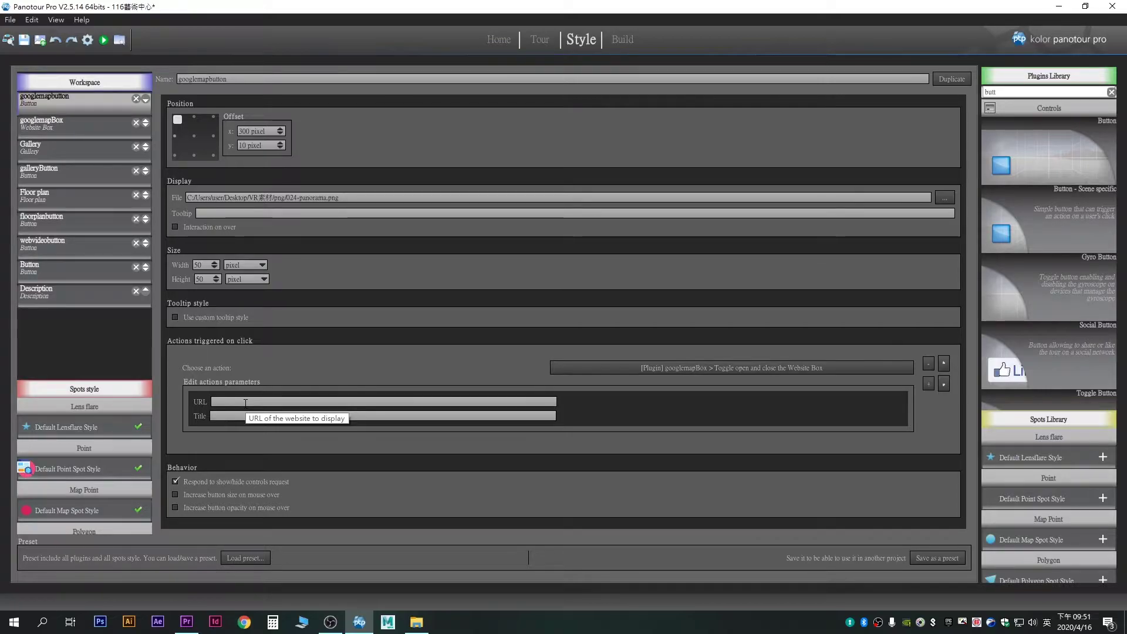
click(244, 622)
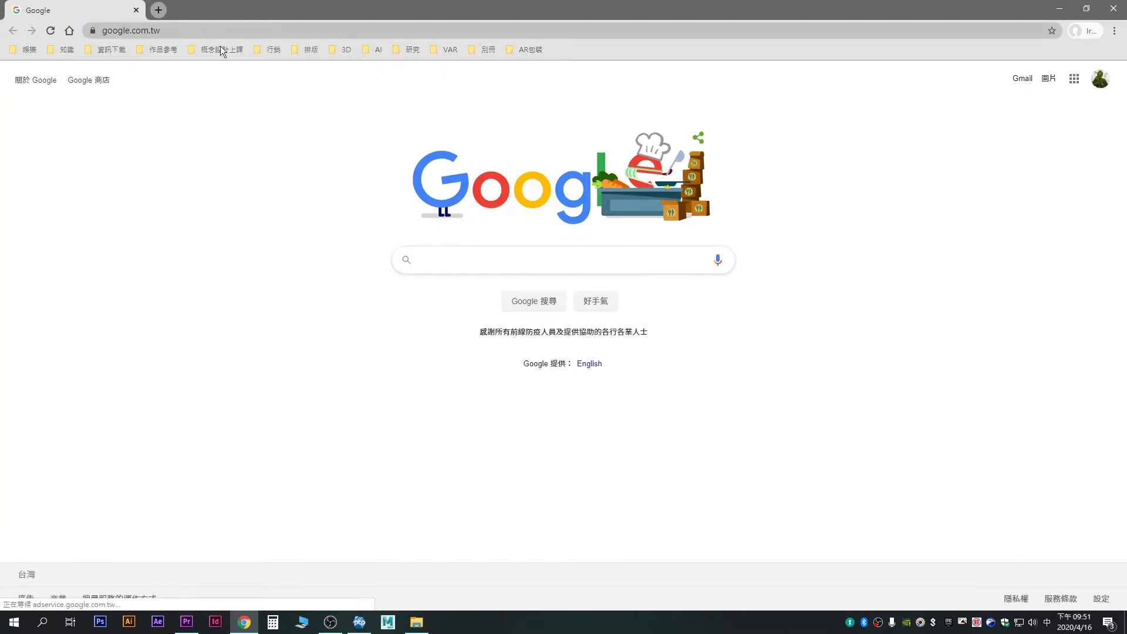
click(480, 260)
text(ㄕㄟ)
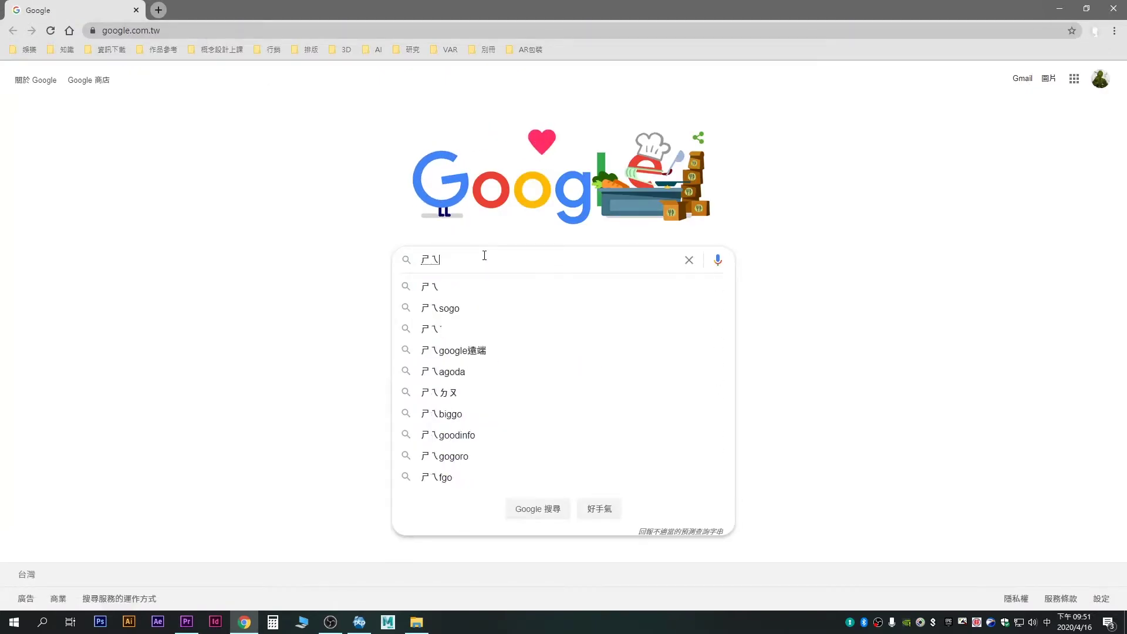
key(shift)
text(ogle)
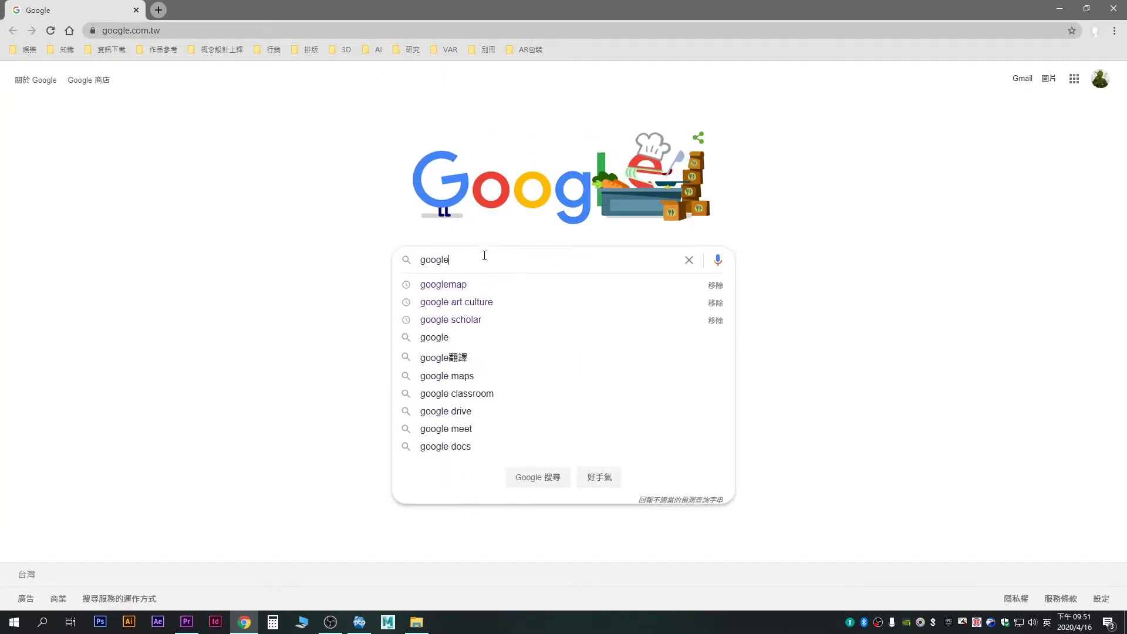
text(map)
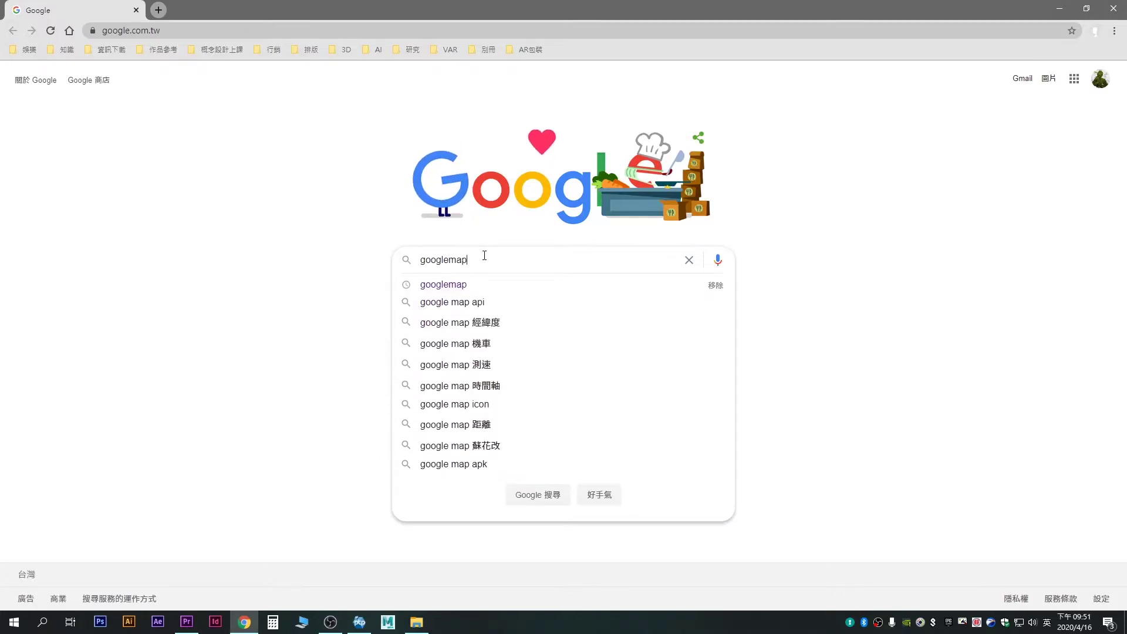
key(Return)
click(235, 185)
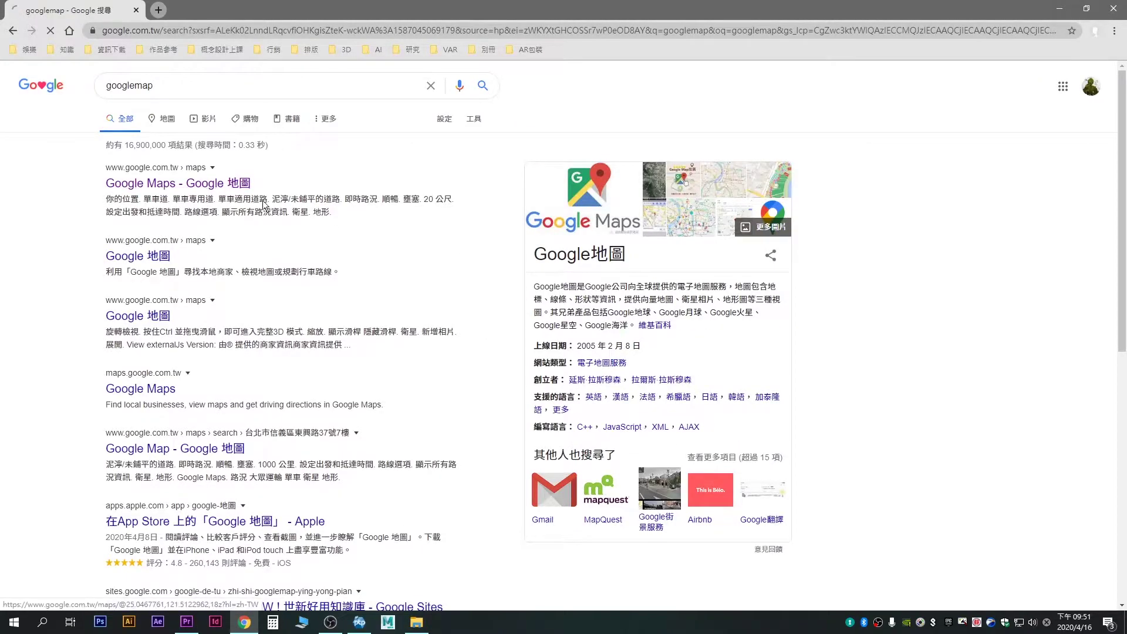
Step: Search Google Maps for 116 and open the place 國立高雄師範大學116藝術中心
click(124, 84)
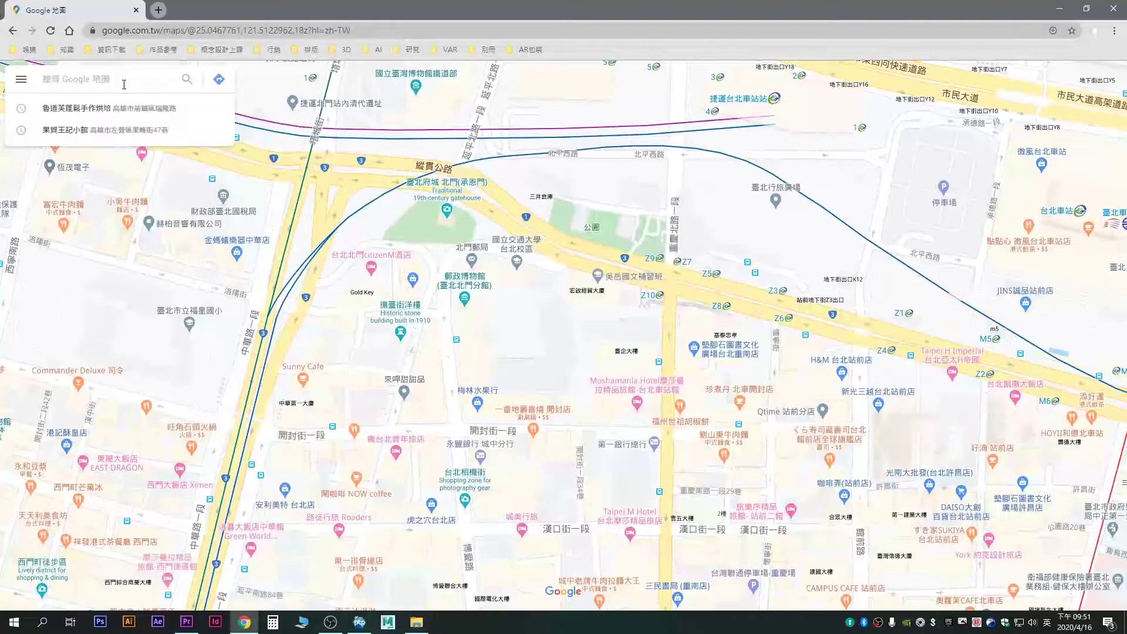
text(116)
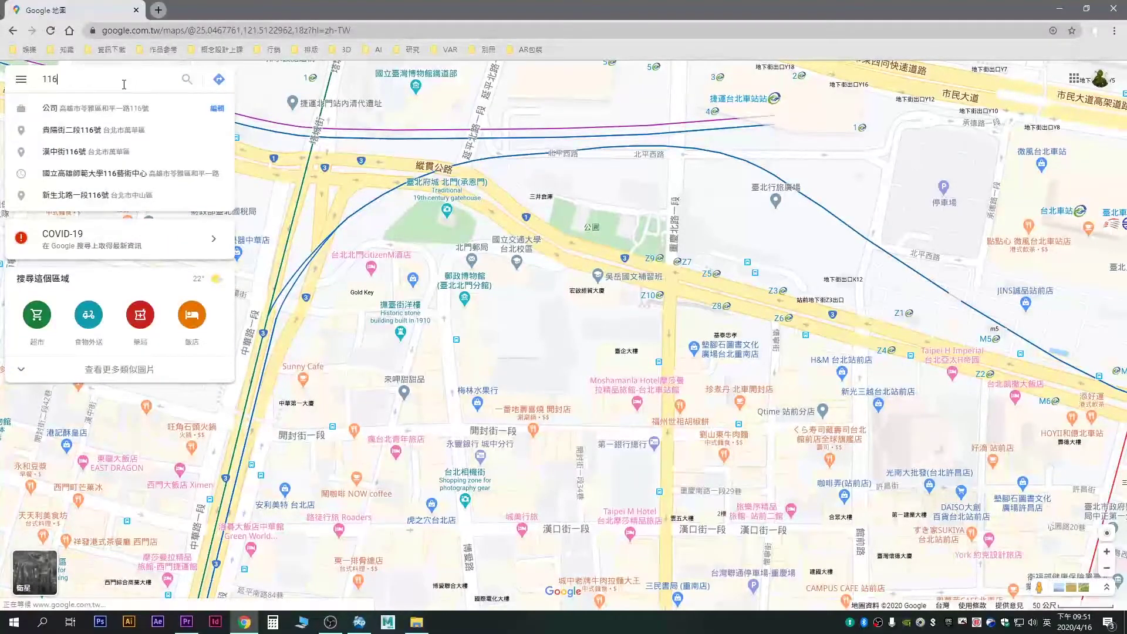
click(155, 178)
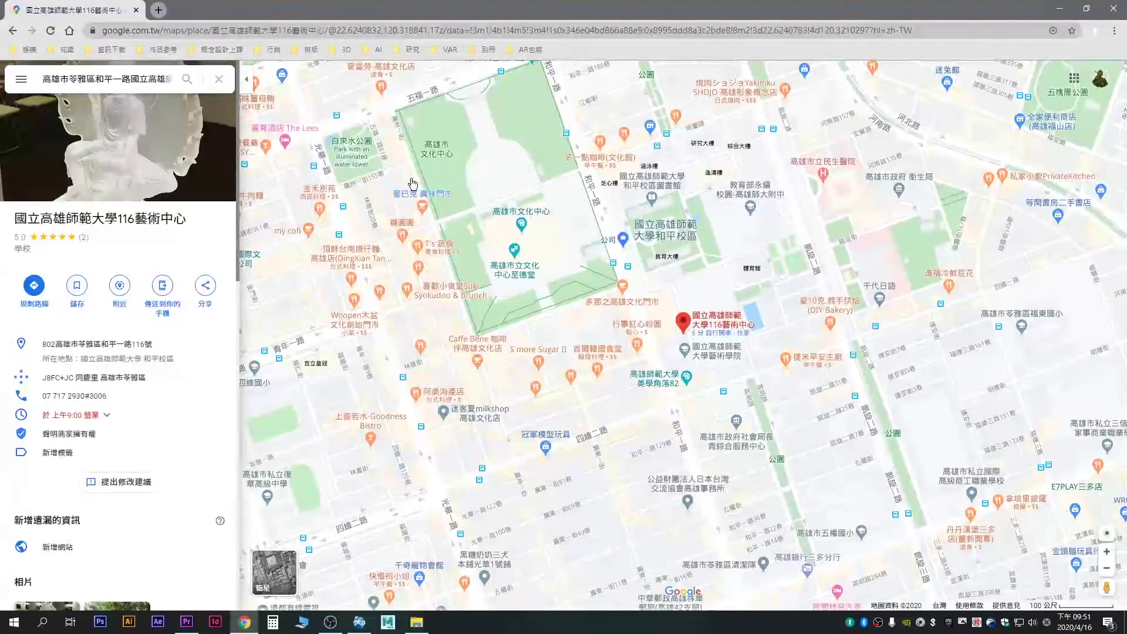
Step: Copy the embed-map HTML code from the sharing options of 國立高雄師範大學116藝術中心
mouse_move(182, 375)
click(203, 291)
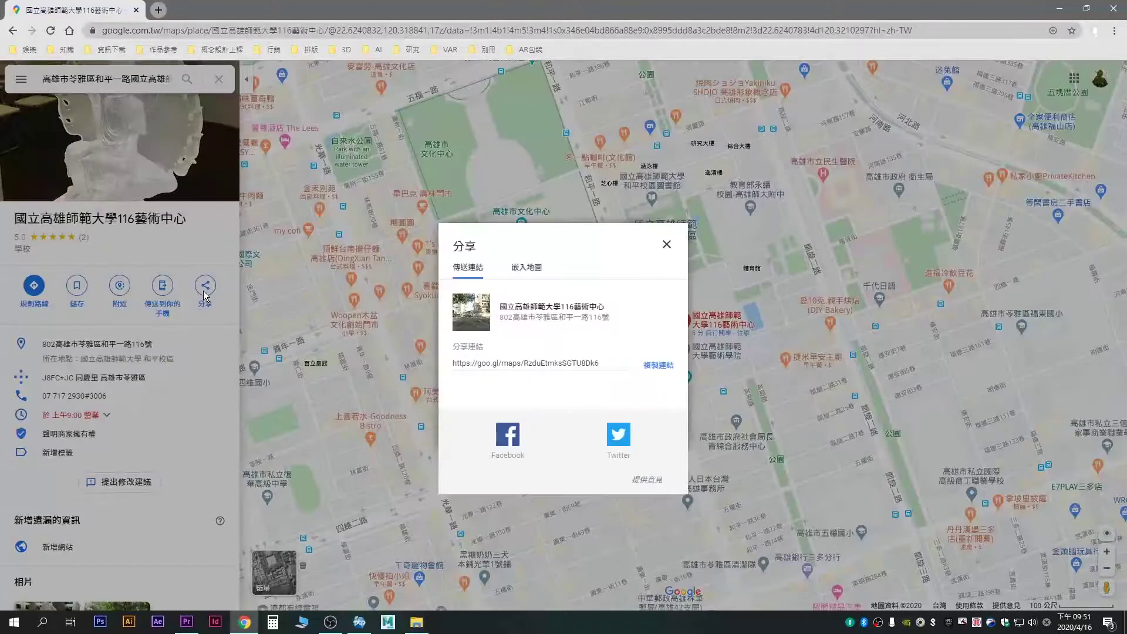
click(526, 267)
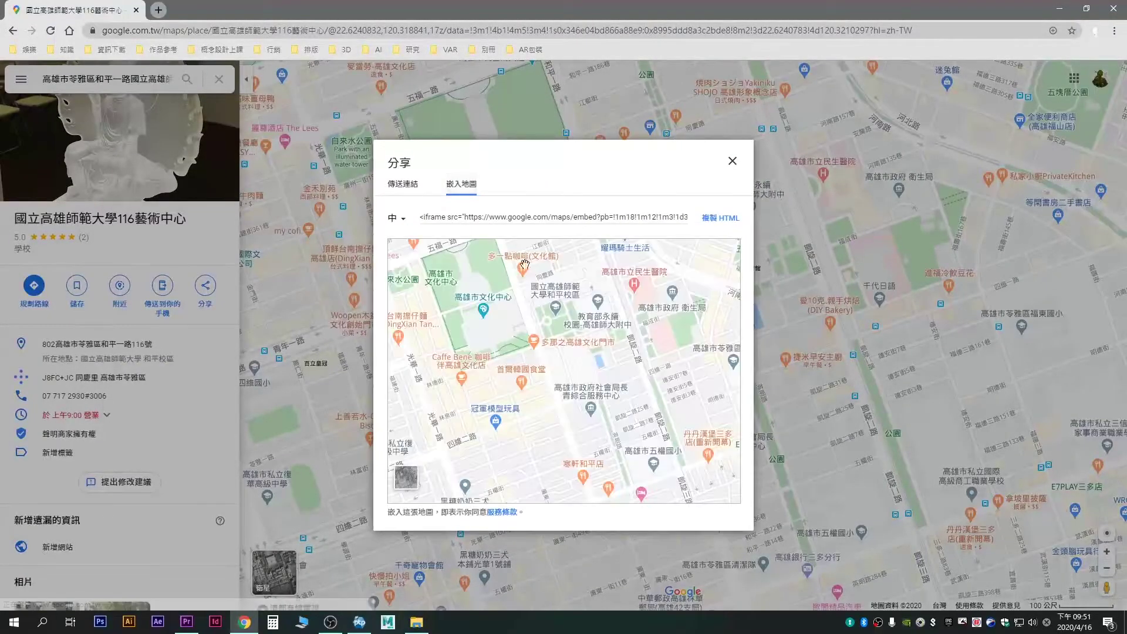
click(634, 218)
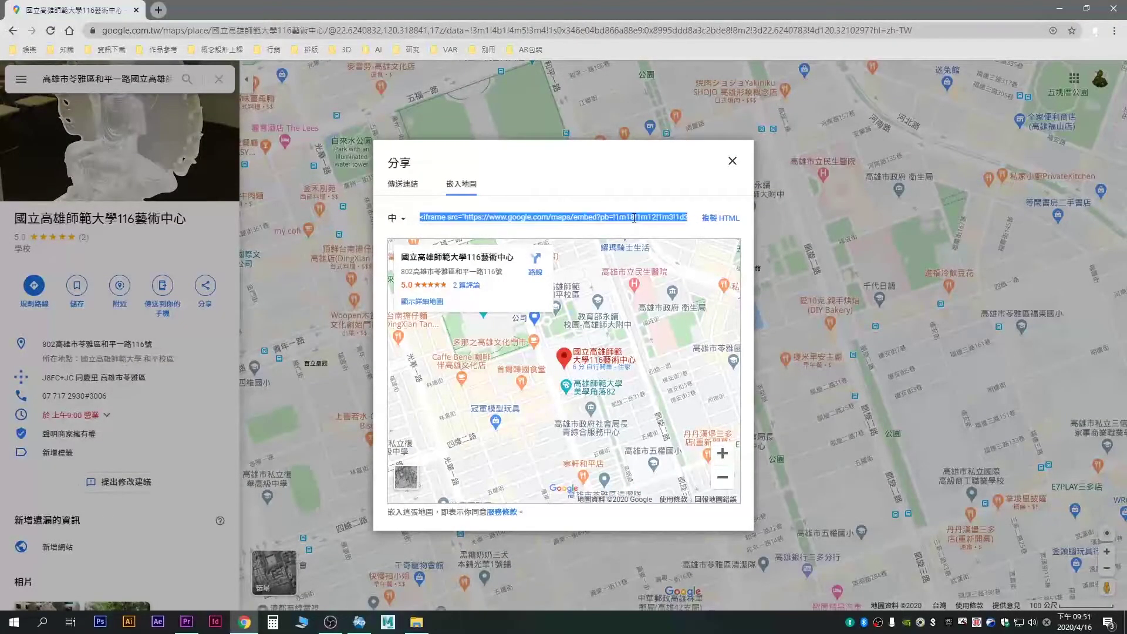
right_click(594, 217)
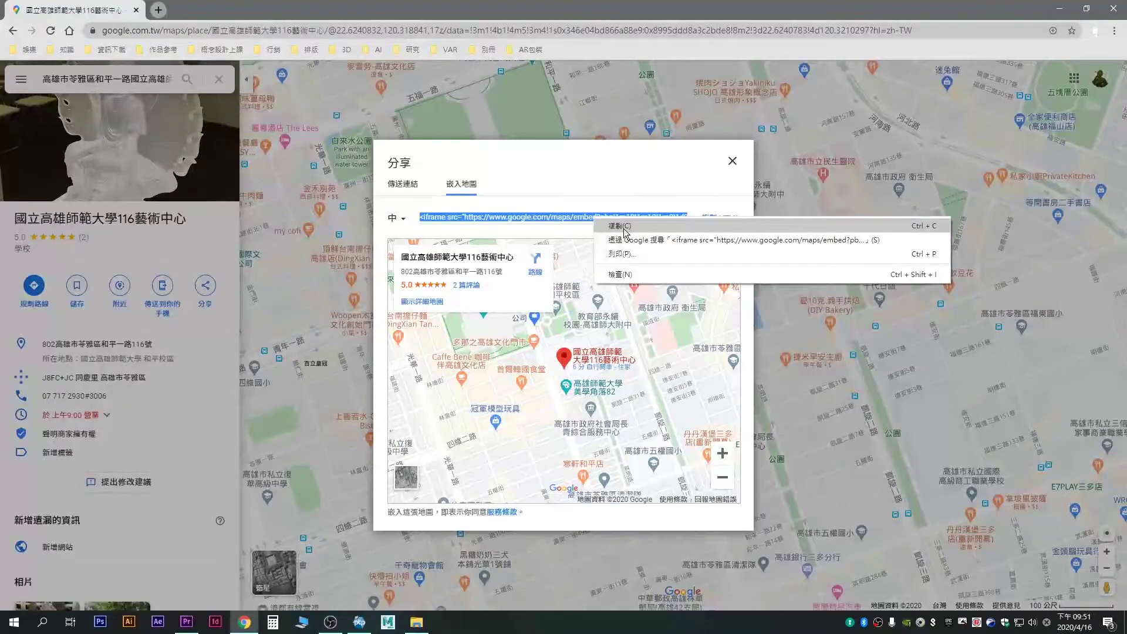
click(625, 228)
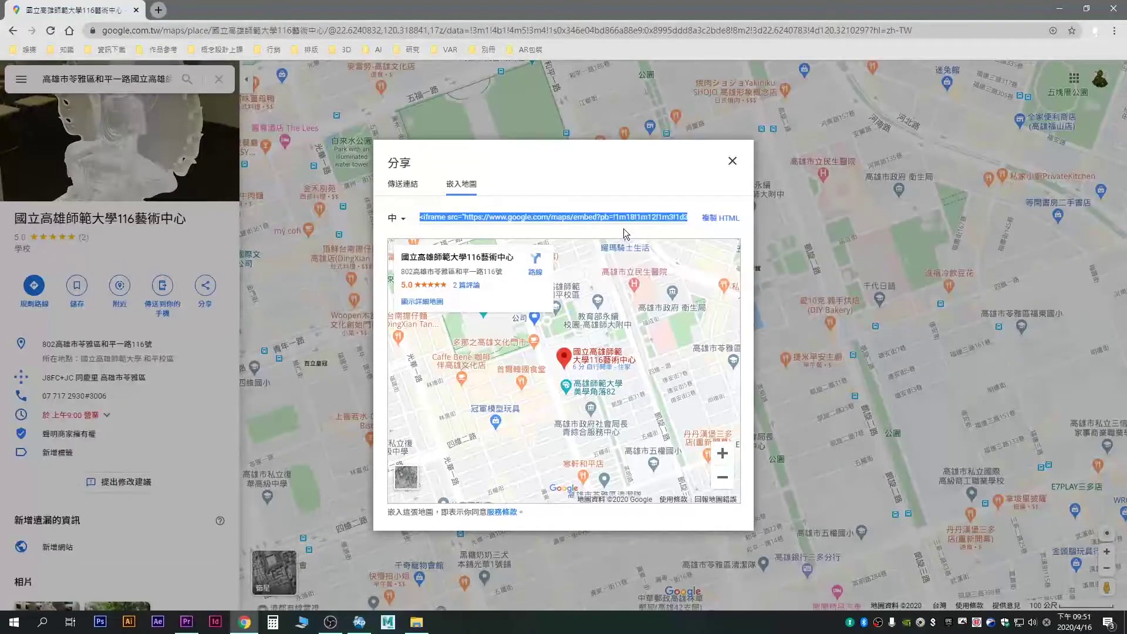
Step: Create a new text file on the desktop and paste the copied iframe code into it
click(1063, 8)
click(1063, 9)
right_click(546, 196)
mouse_move(599, 289)
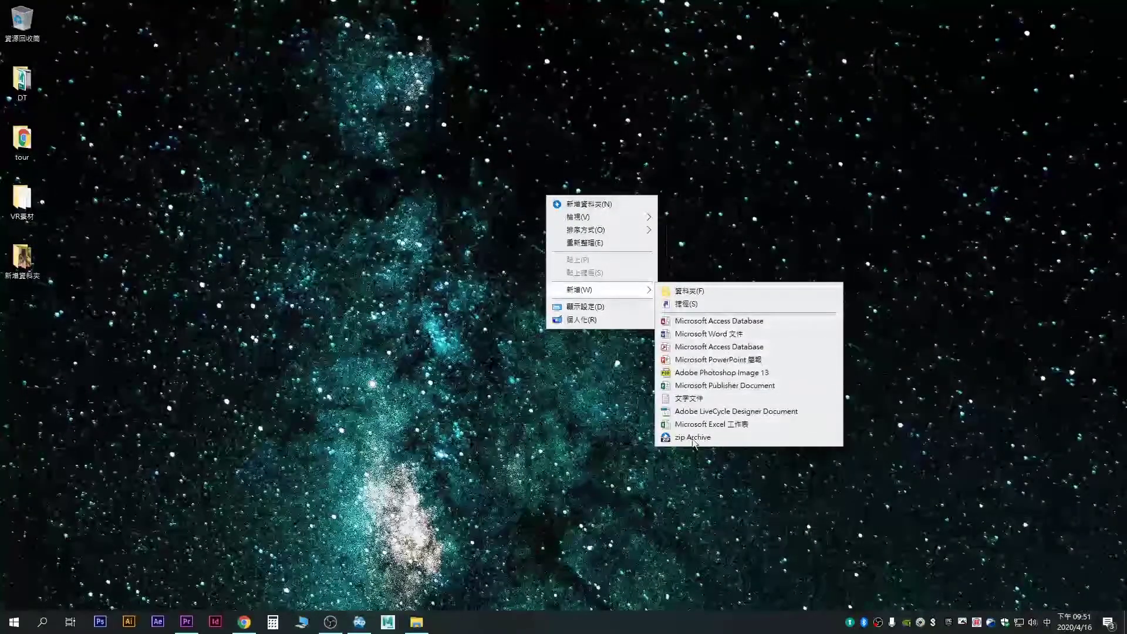
click(689, 398)
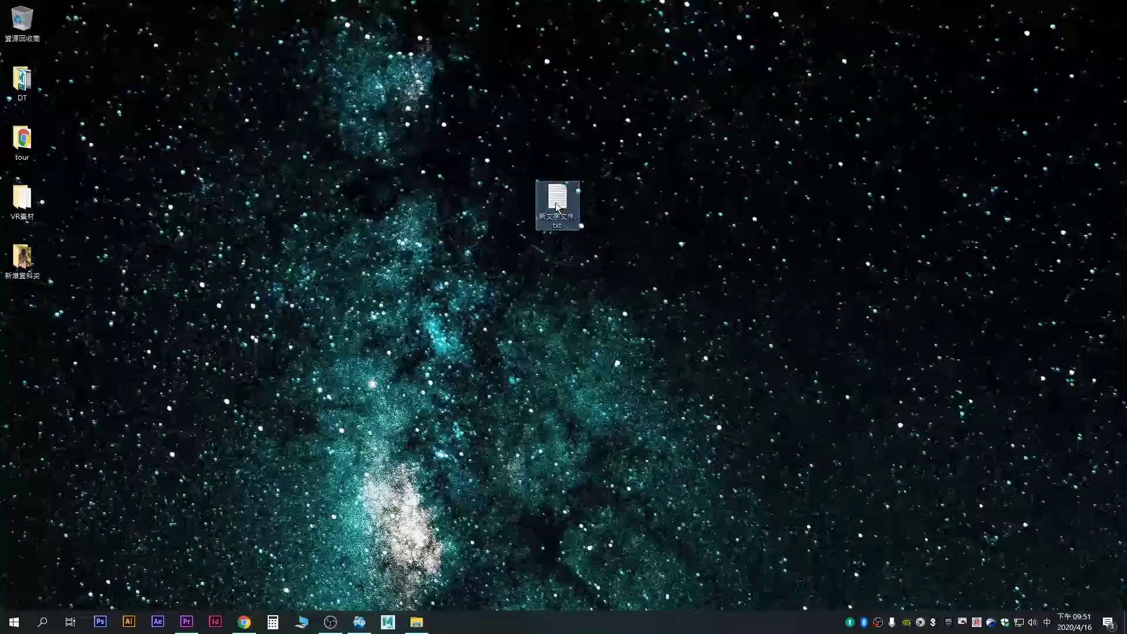
key(Return)
double_click(557, 198)
right_click(501, 221)
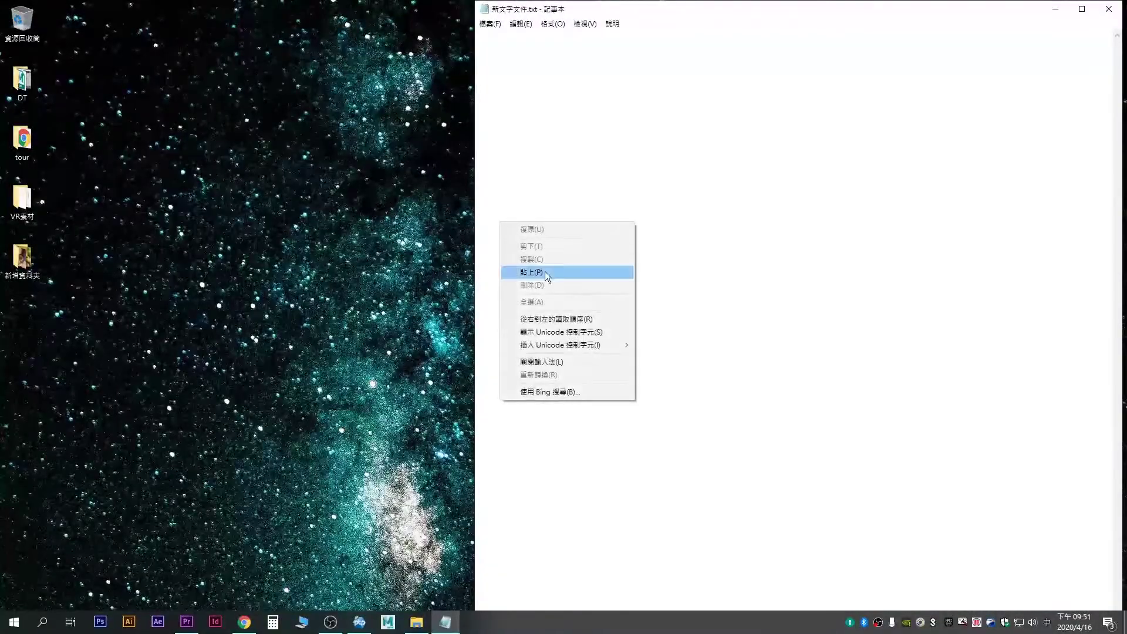
click(544, 271)
Step: Copy only the URL between the quotation marks of the iframe's src attribute
drag(582, 40, 626, 145)
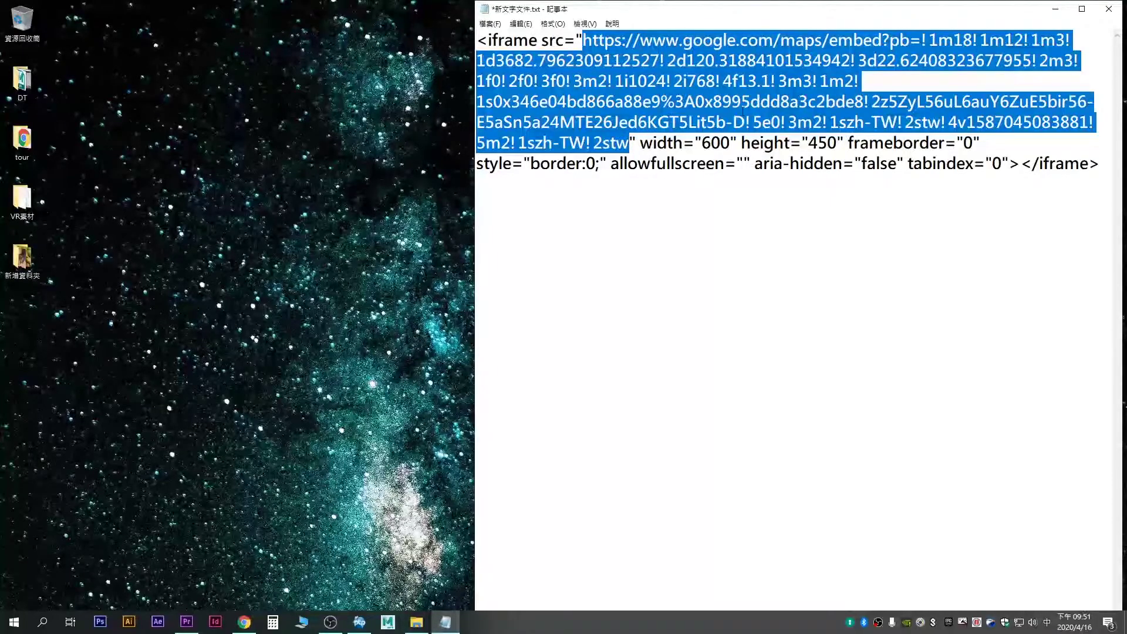
right_click(676, 51)
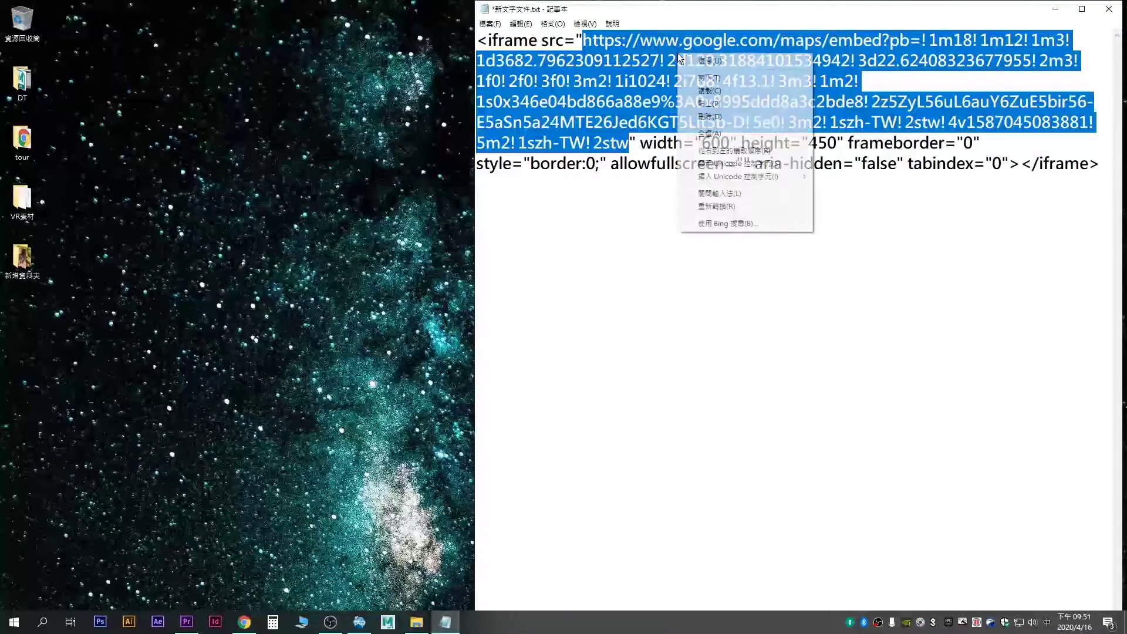
click(712, 91)
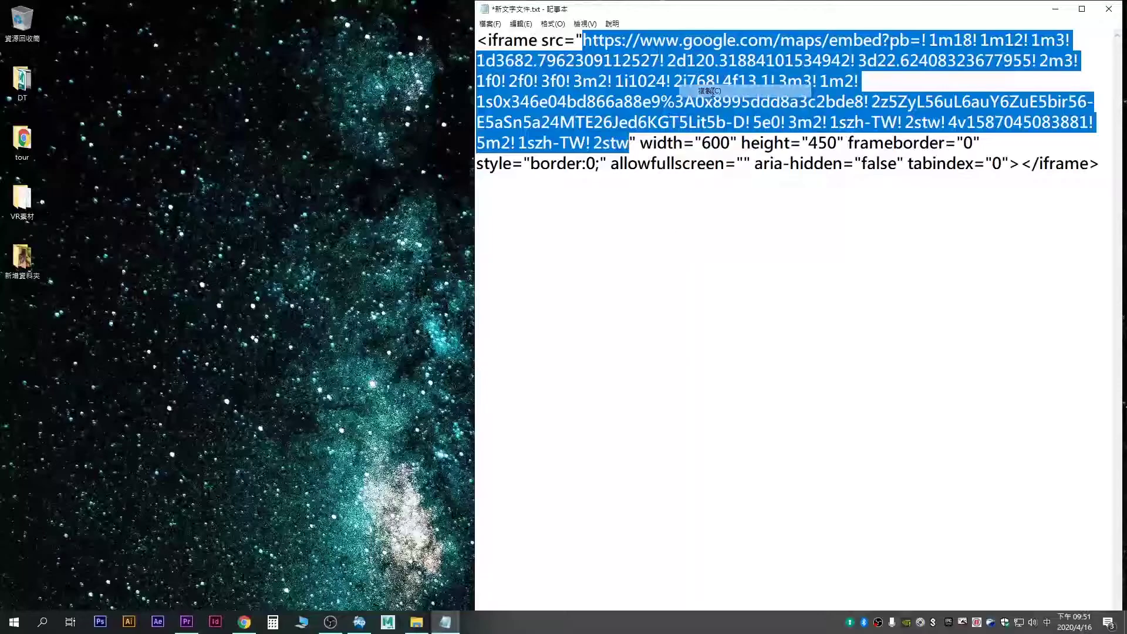
right_click(660, 88)
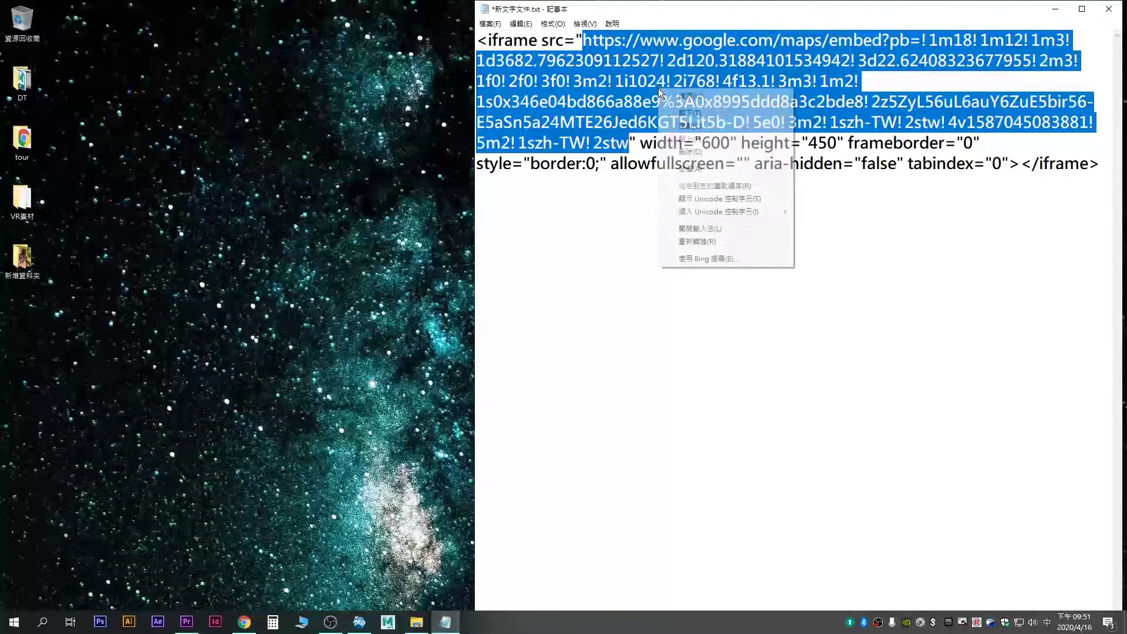
click(704, 126)
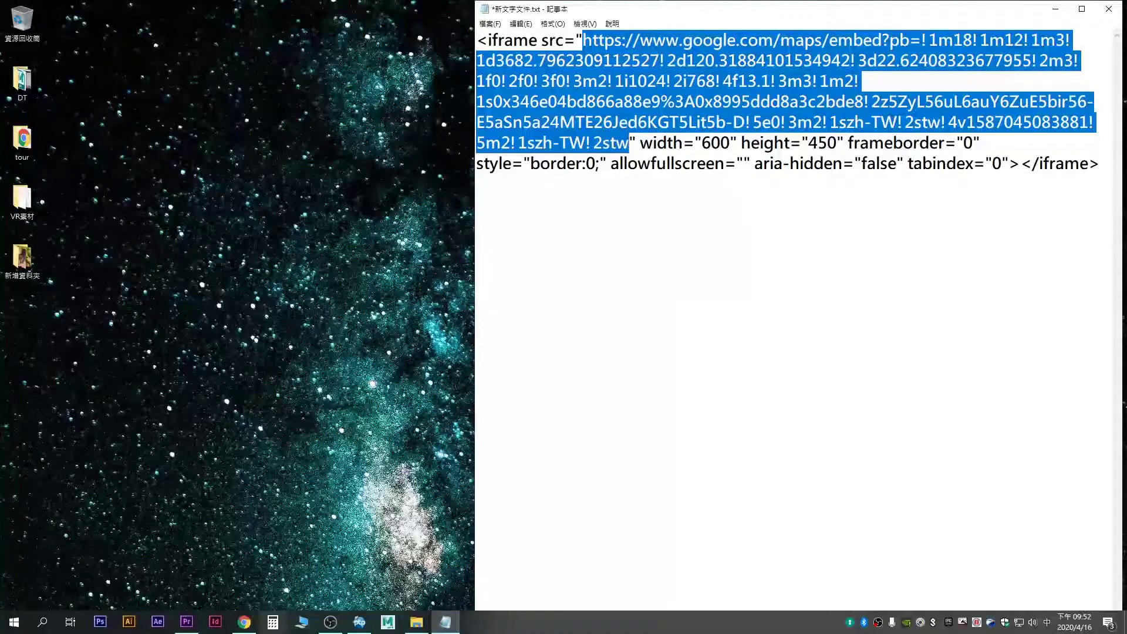
Step: Back in Panotour Pro, paste the map URL into googlemapbutton's click action and set its title to 116藝術中心google地圖
click(359, 621)
right_click(228, 400)
click(252, 463)
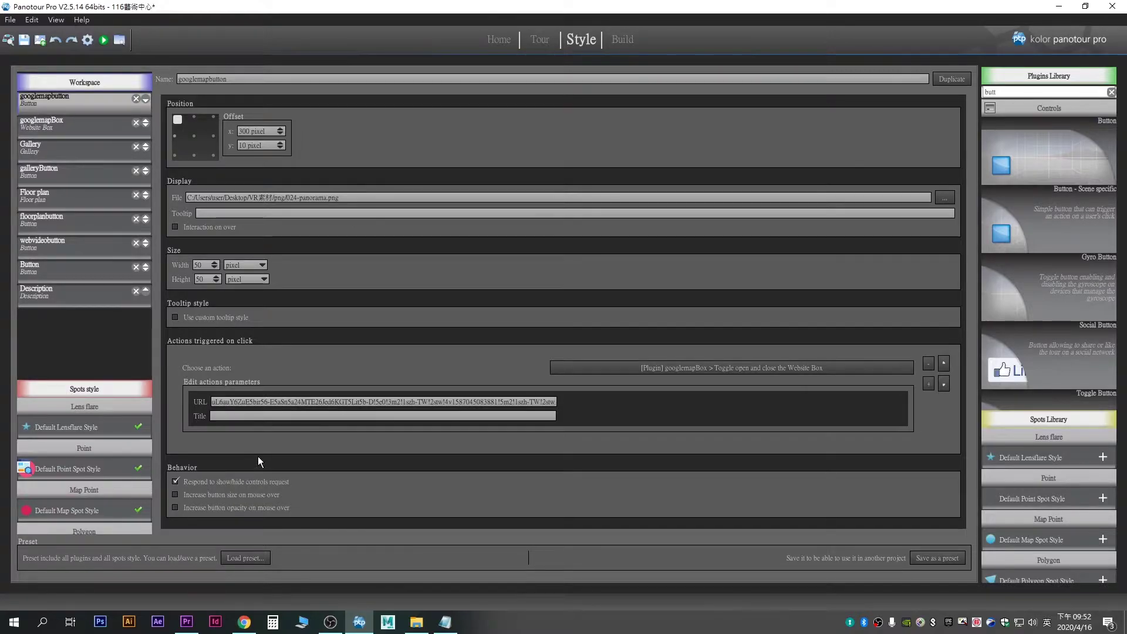
click(234, 414)
text(116u4gj45j/ vup 2u4wj6)
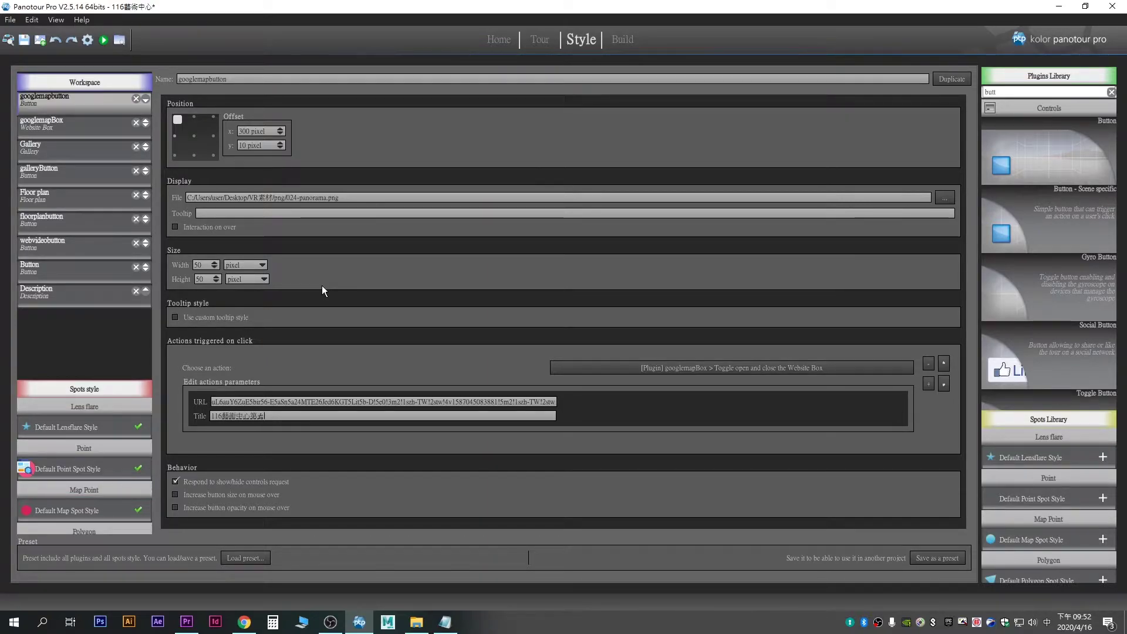
text(google地)
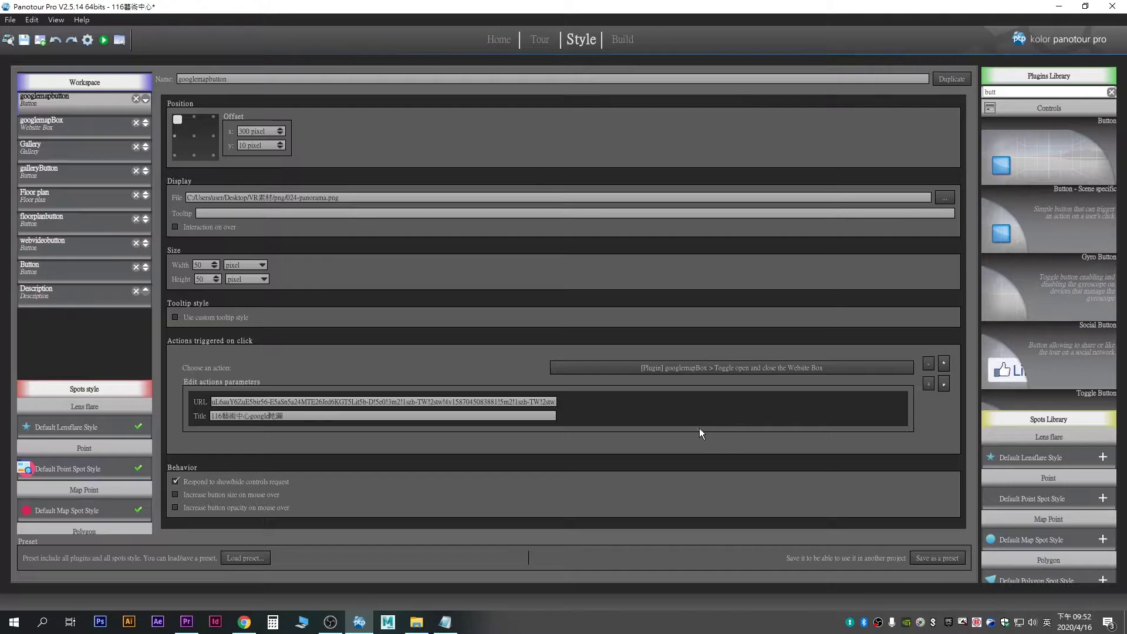
Step: Build the tour, view it in the browser and open the map box with the new button
click(88, 39)
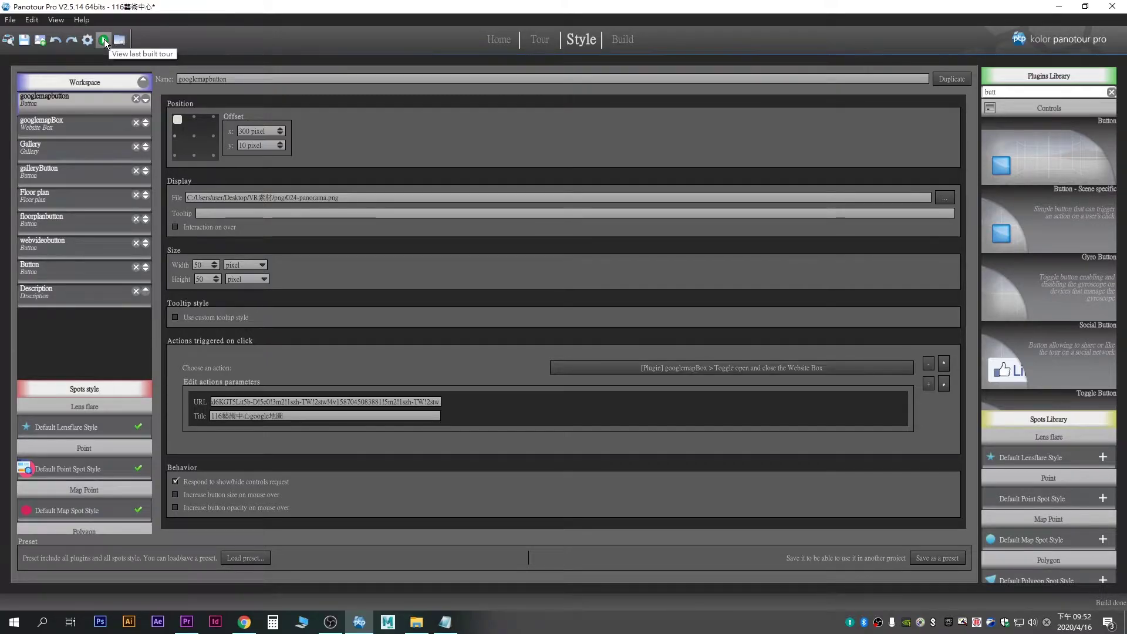
click(104, 39)
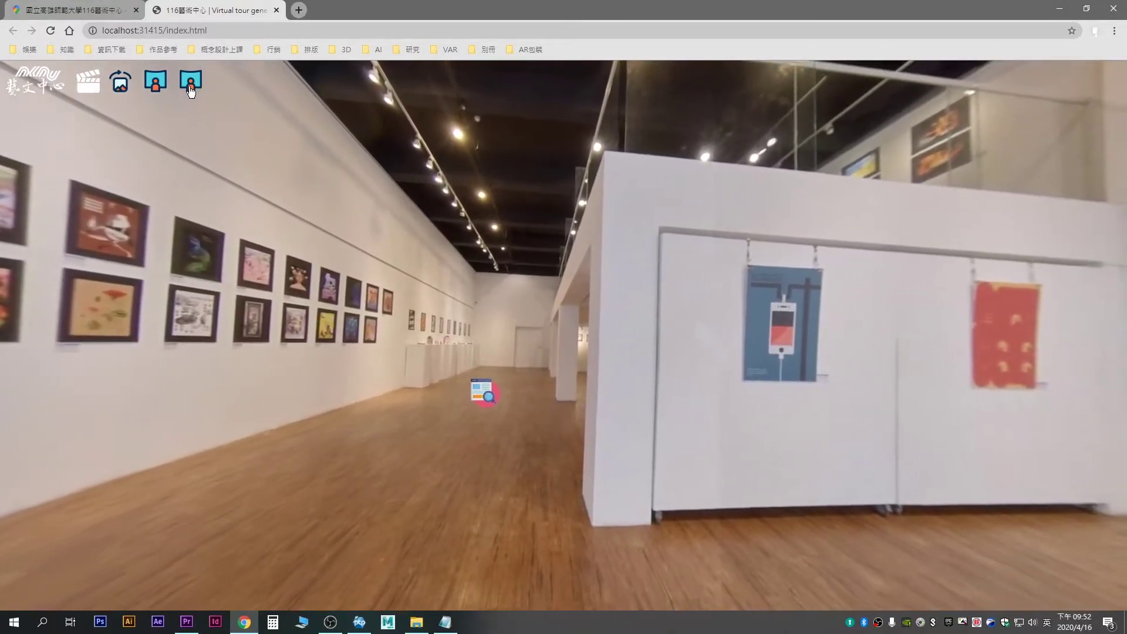
click(190, 87)
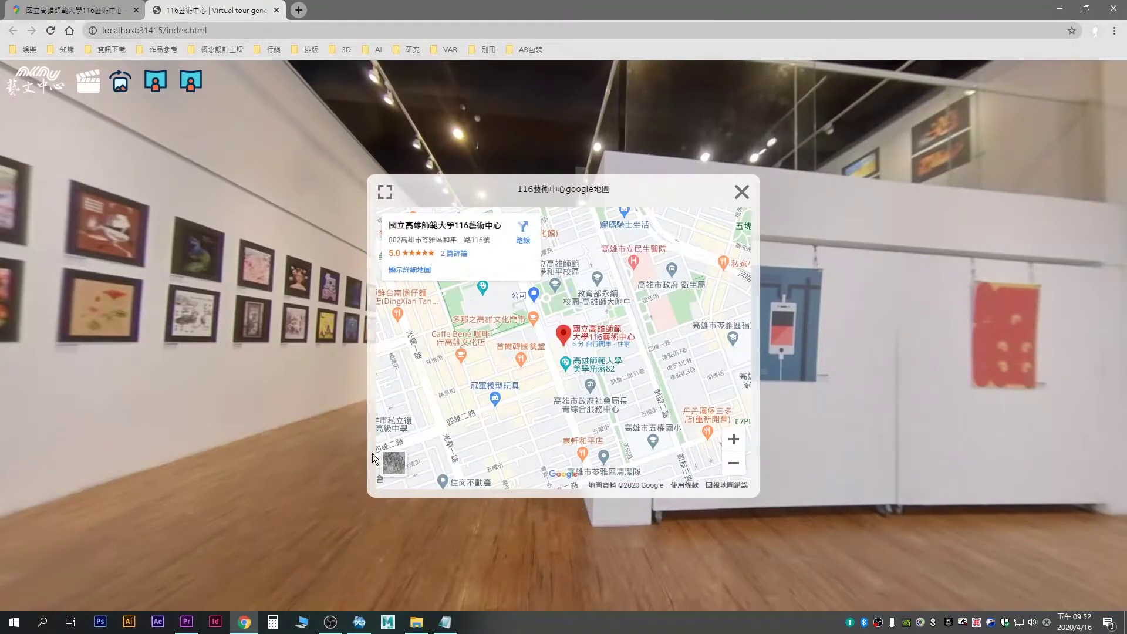
Step: Test moving the map box aside, look around the panorama, then close the box and the tour preview
drag(464, 186, 817, 82)
drag(529, 234, 470, 258)
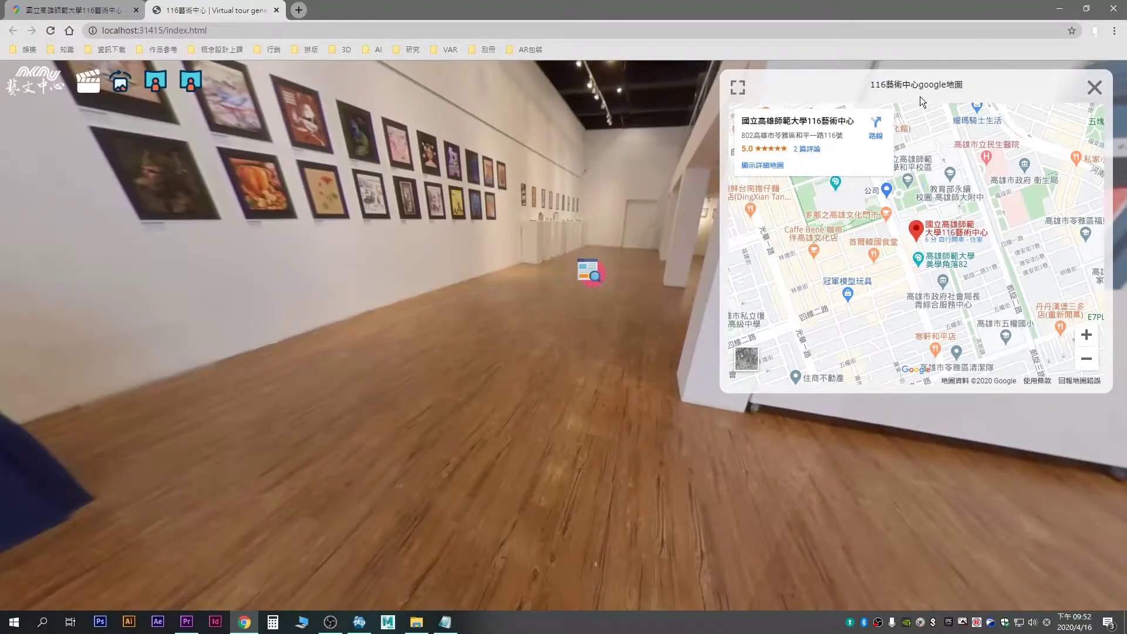
drag(528, 247, 435, 225)
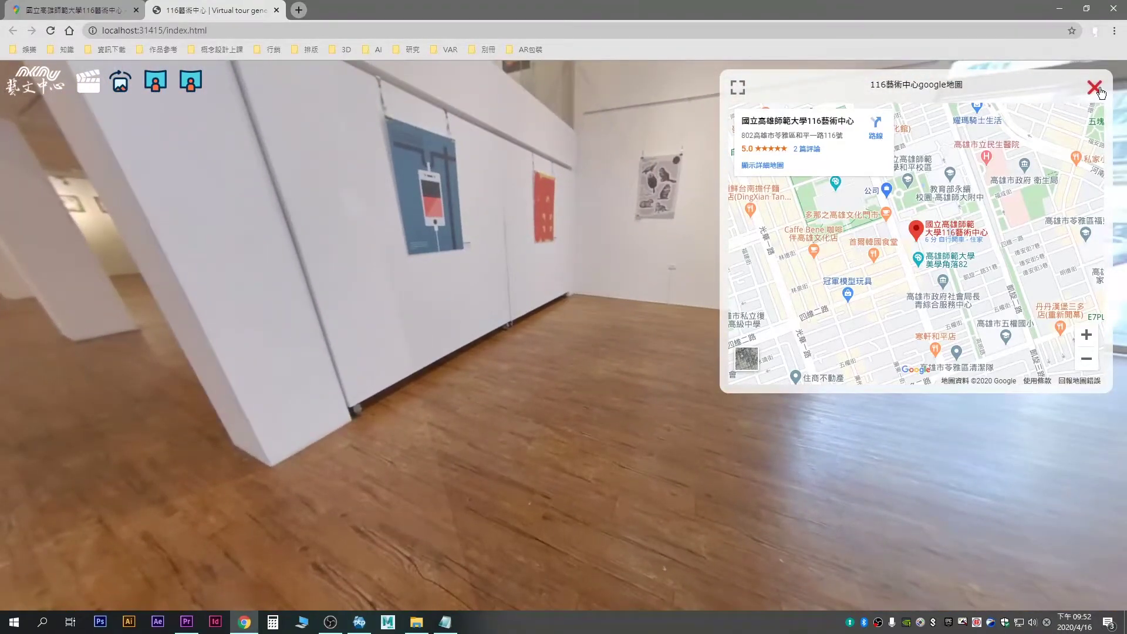
click(1095, 88)
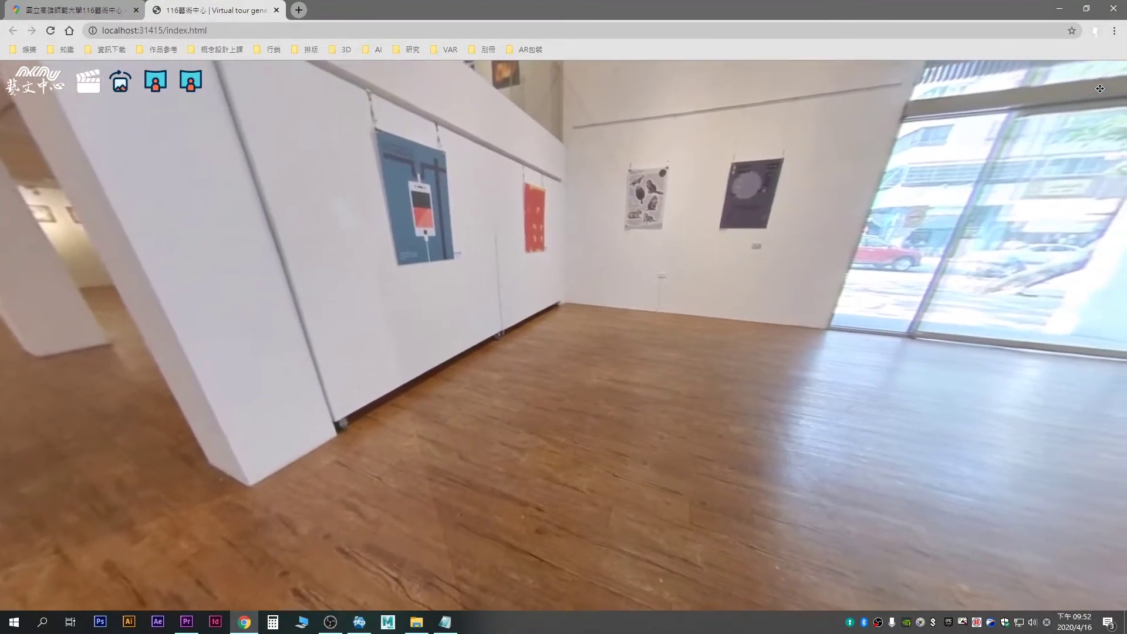
key(ctrl+w)
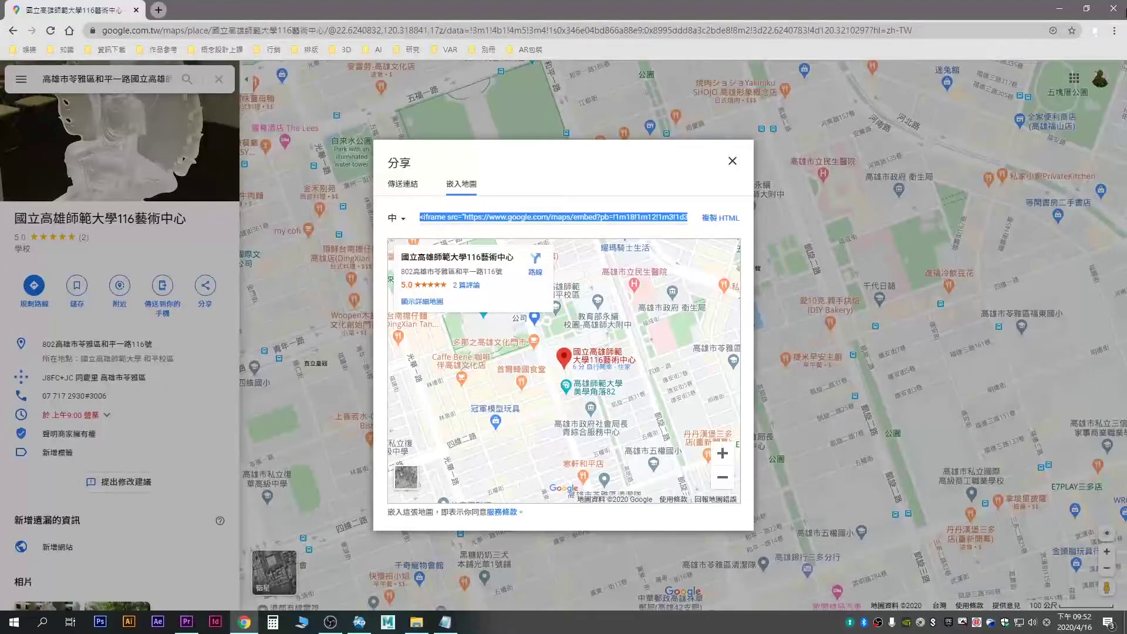
click(1060, 10)
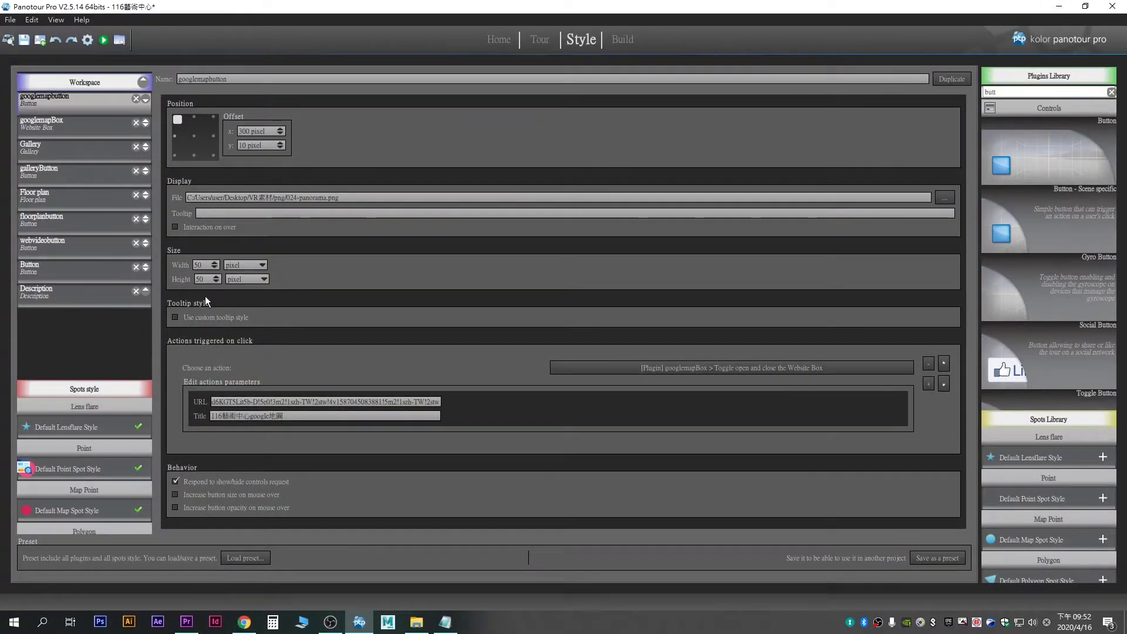
Step: Change googlemapbutton's image file to 013-vision.png
click(942, 198)
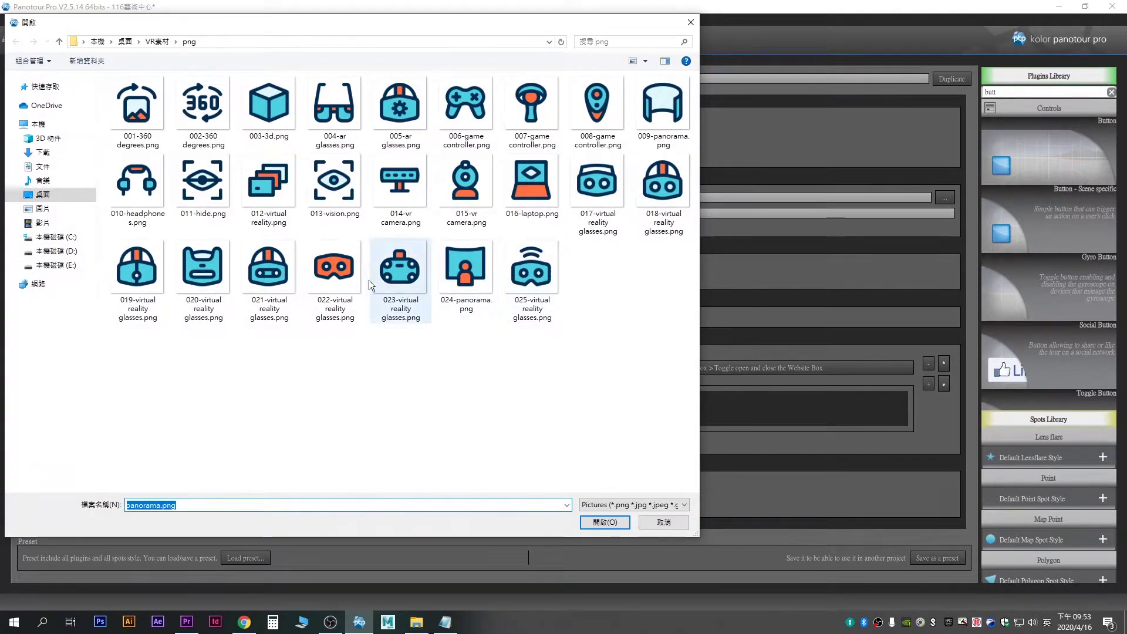
click(332, 192)
click(604, 522)
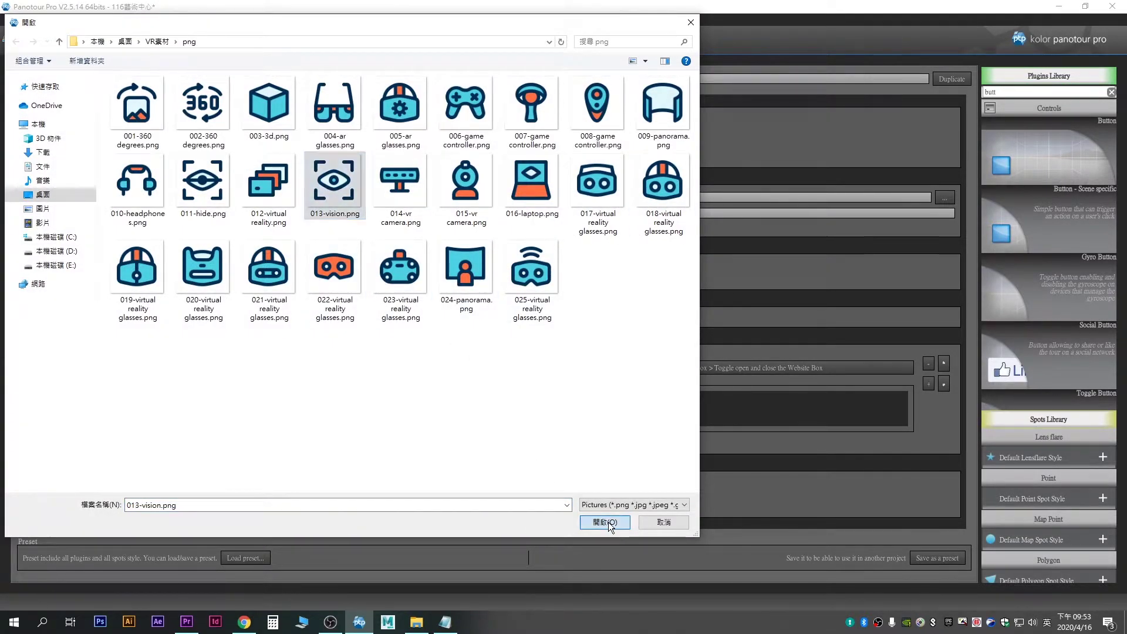
Step: Build the tour, open the map box with the new button, move it aside and pan the map
click(104, 40)
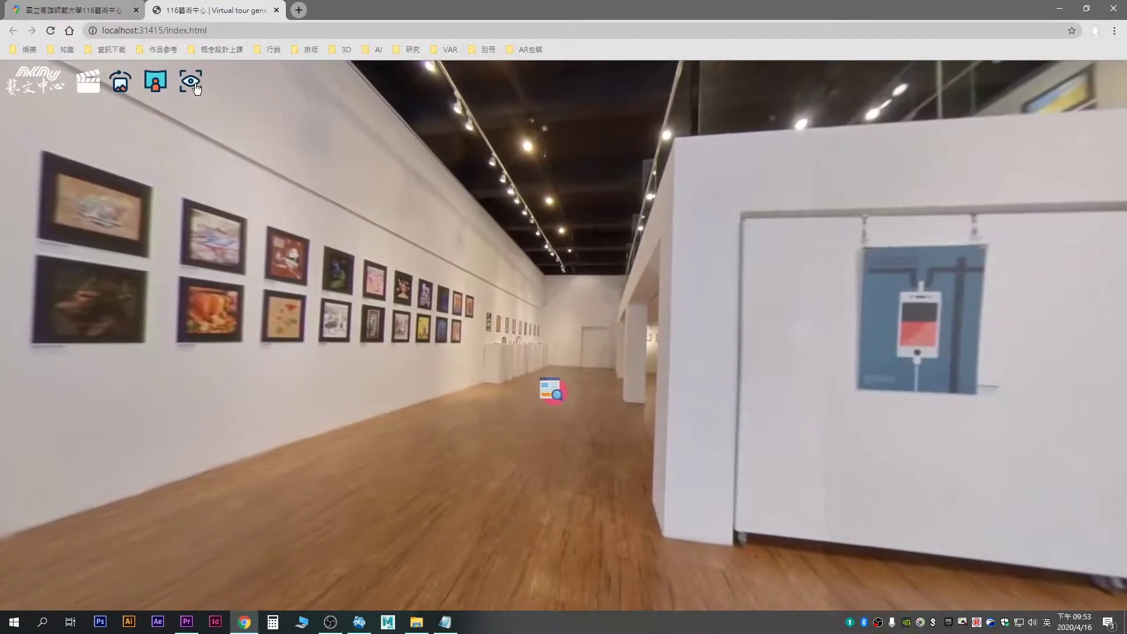
click(195, 83)
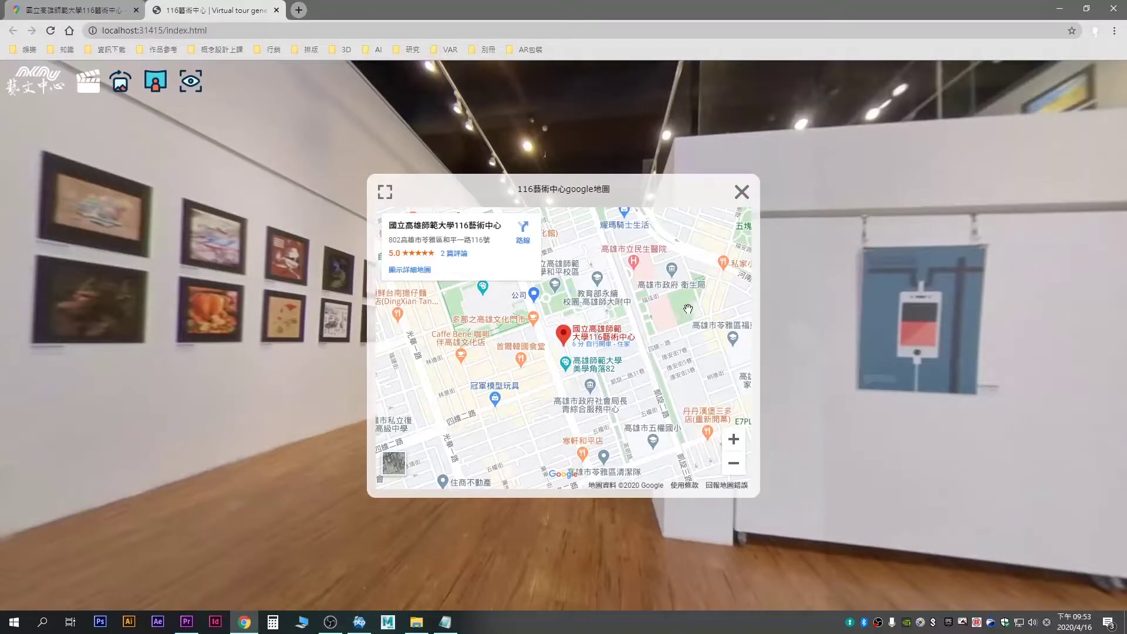
drag(623, 195, 955, 93)
mouse_move(1013, 224)
mouse_down()
mouse_move(852, 288)
mouse_move(998, 217)
mouse_move(857, 329)
mouse_move(852, 263)
mouse_up()
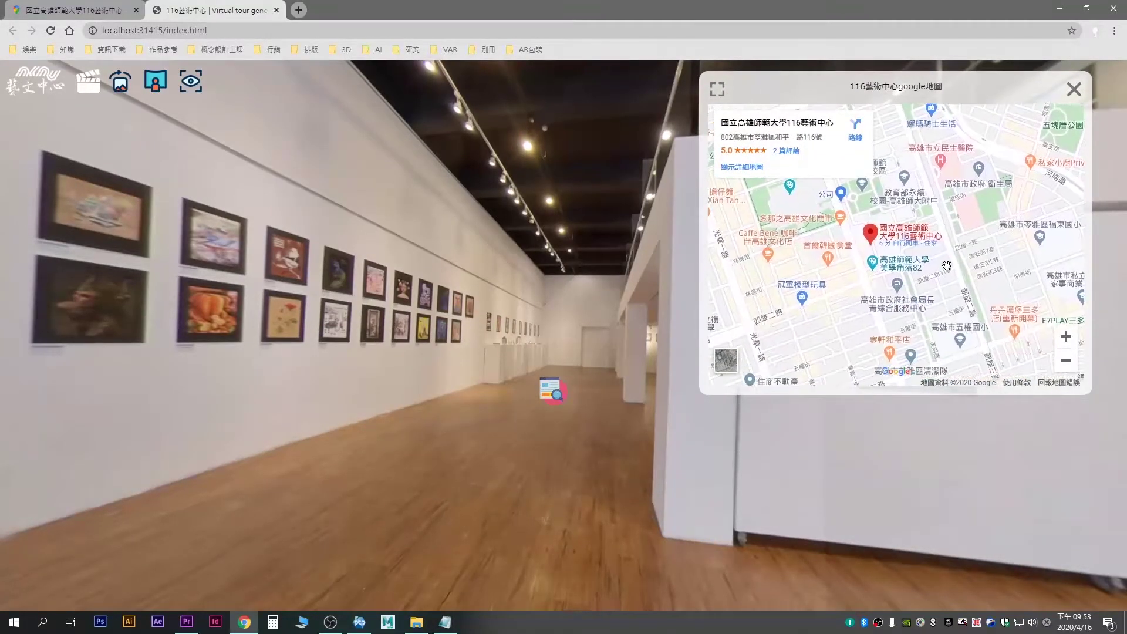
Step: Zoom into the embedded map, open its detailed map page, then close that page and the map box and return to Panotour Pro
click(1065, 337)
click(1065, 337)
mouse_move(867, 269)
mouse_down()
mouse_move(924, 284)
mouse_move(879, 294)
mouse_up()
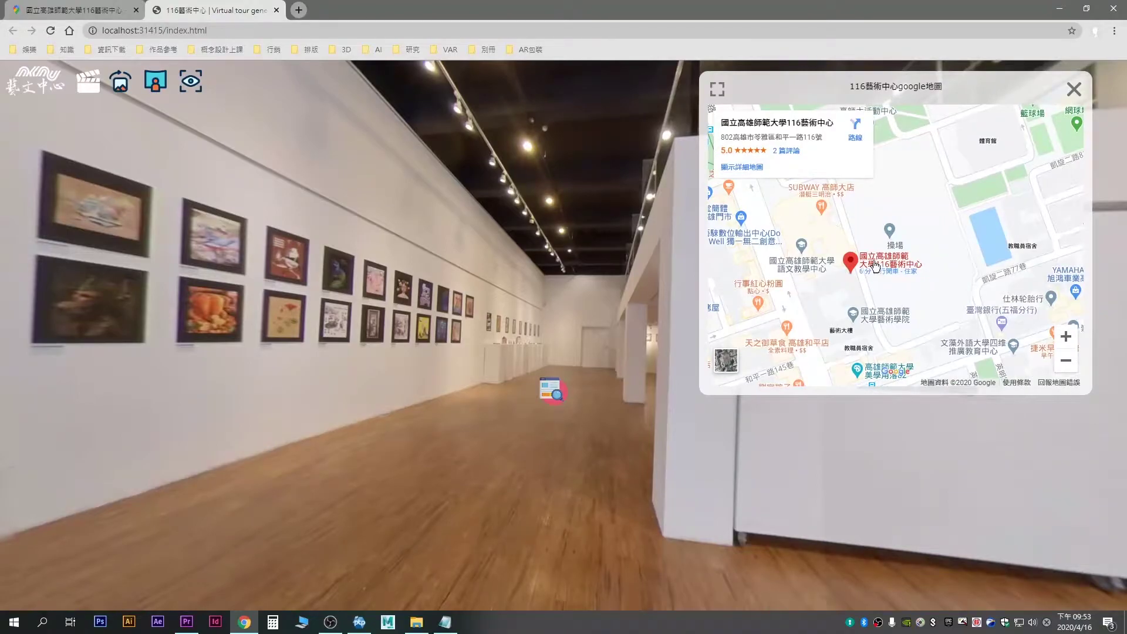
click(749, 168)
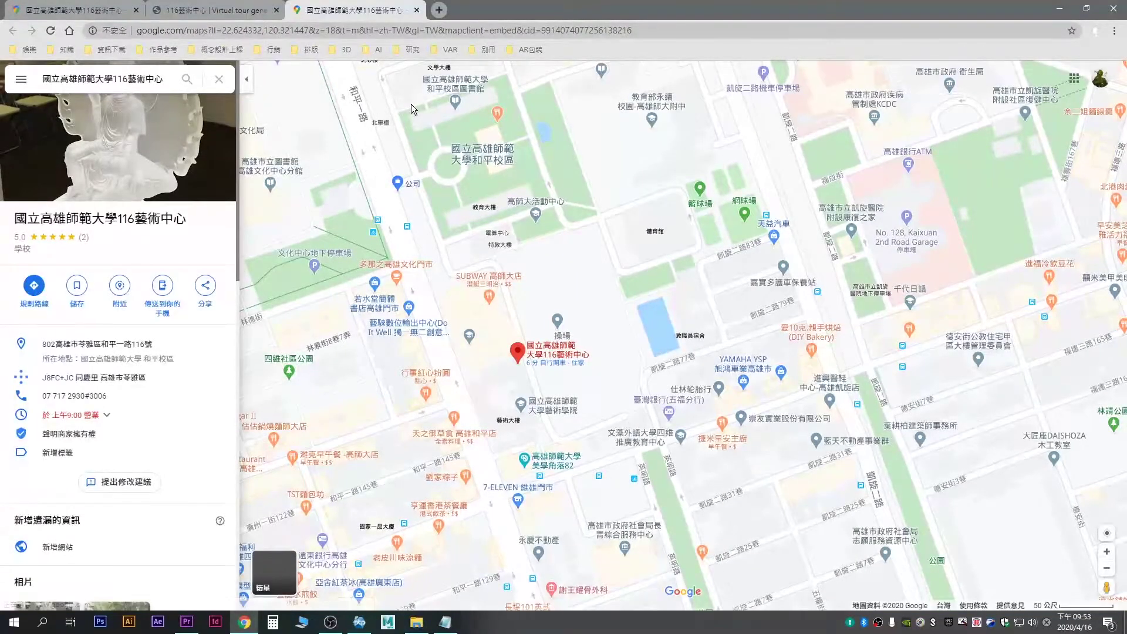
click(417, 11)
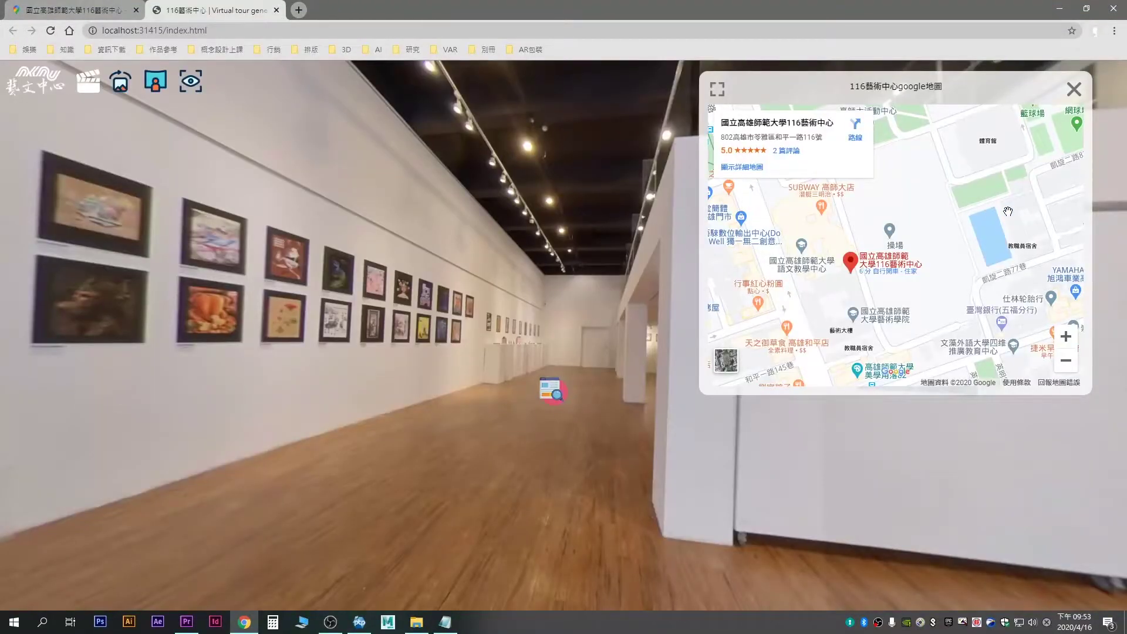
click(1073, 91)
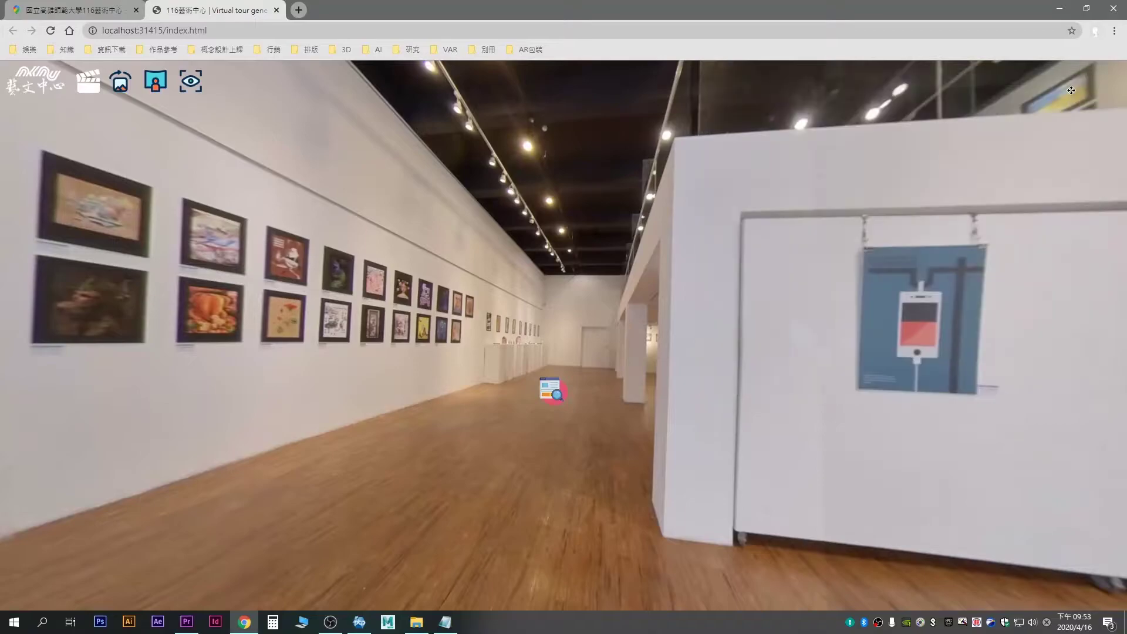
click(1062, 10)
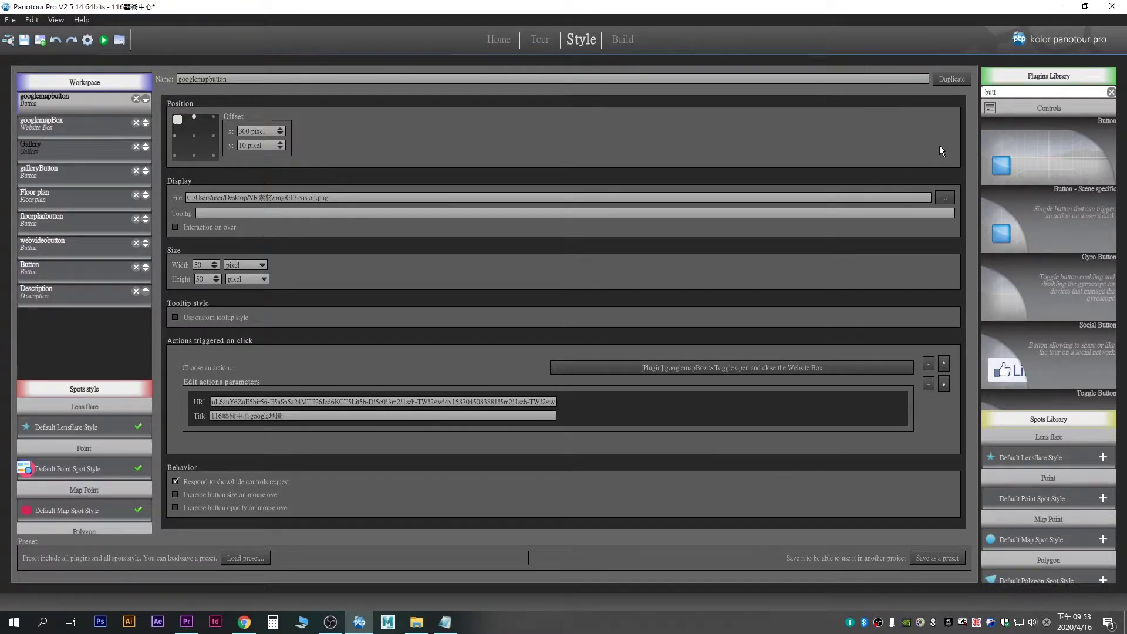
Step: Filter the Plugins Library by "view" instead of "butt" and add a PDF Box to the project
click(1032, 94)
key(BackSpace)
key(BackSpace)
key(BackSpace)
key(BackSpace)
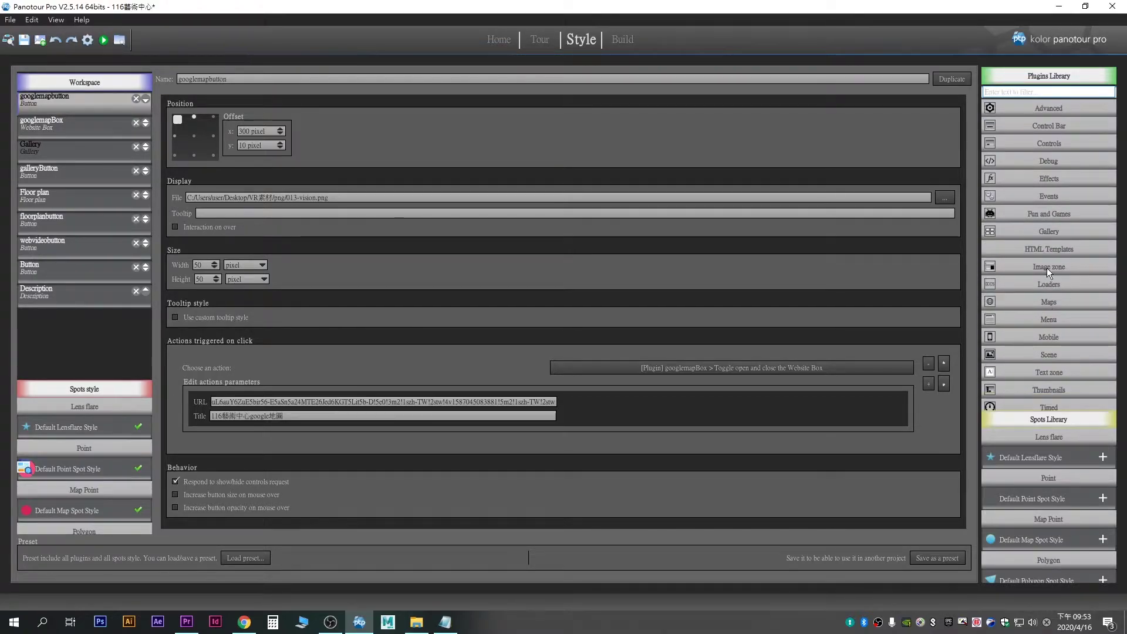
scroll(1065, 346, down, 4)
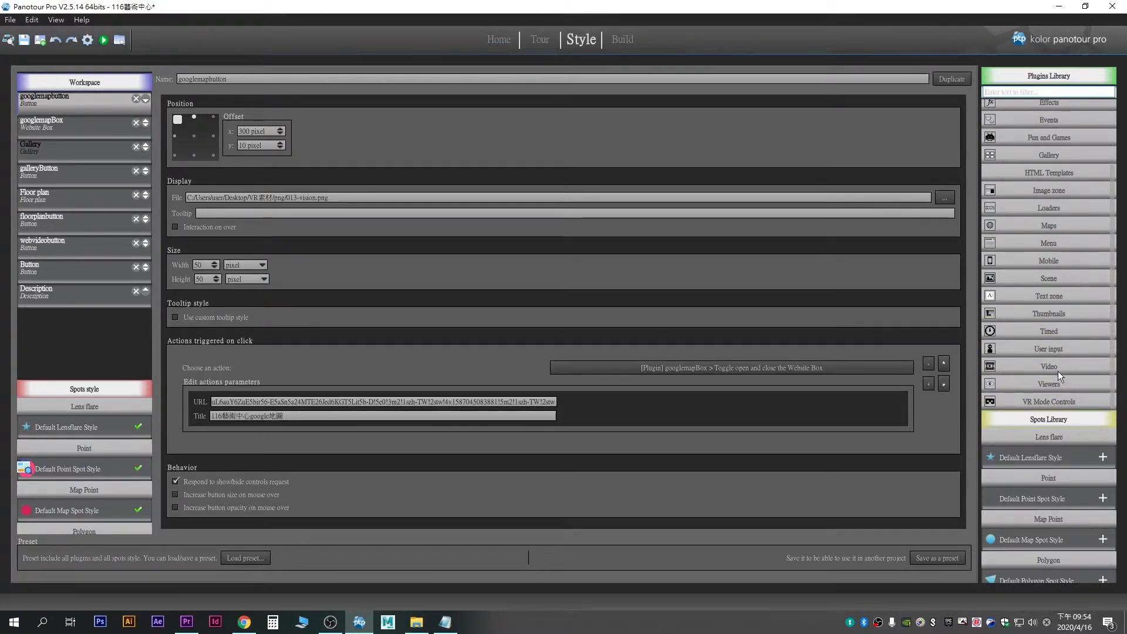
scroll(1058, 370, up, 4)
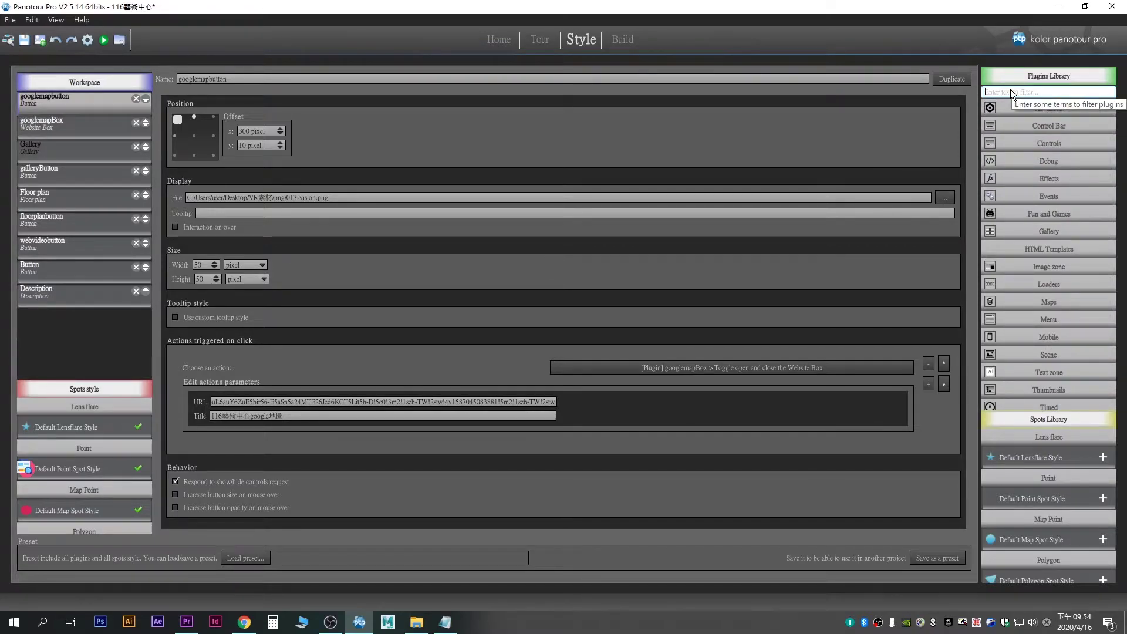
text(view)
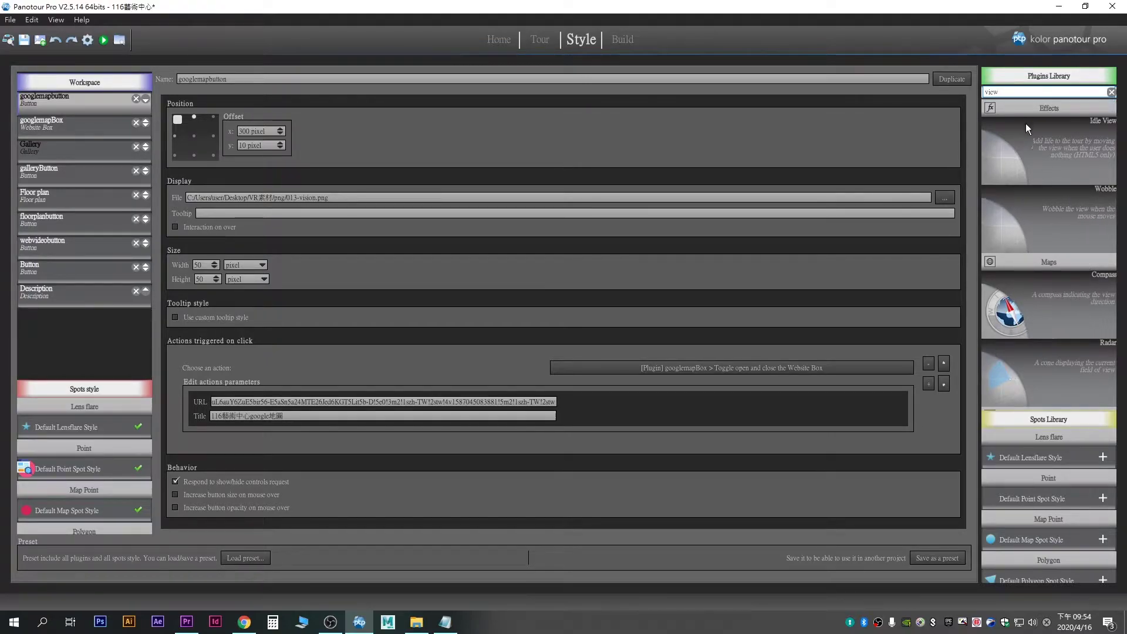
scroll(1029, 340, down, 2)
scroll(1058, 365, down, 10)
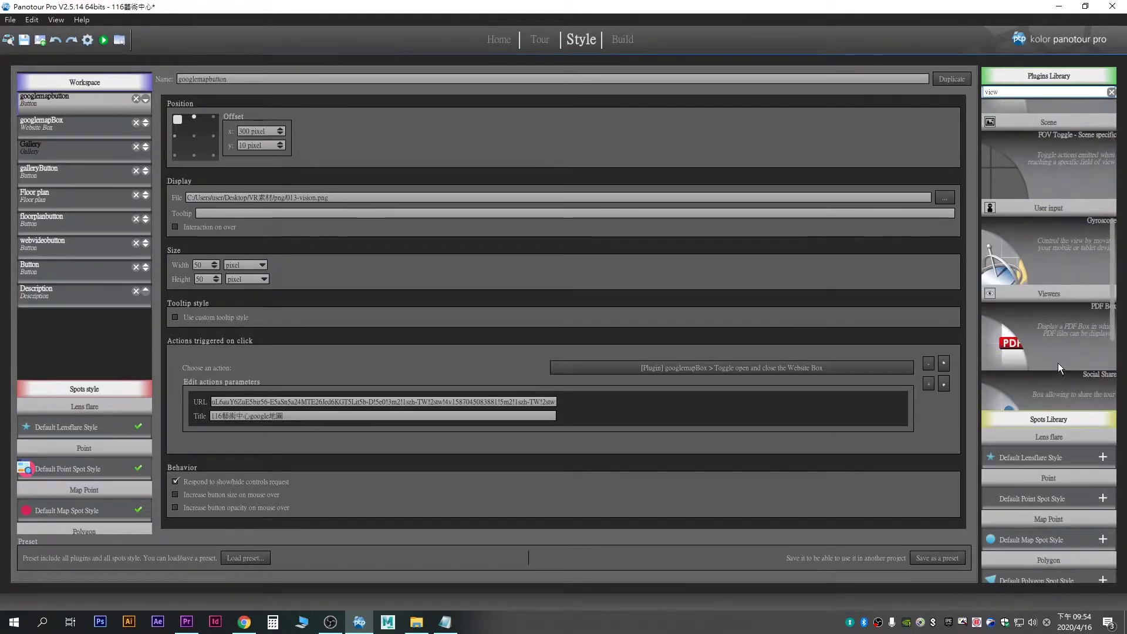
scroll(1050, 293, down, 4)
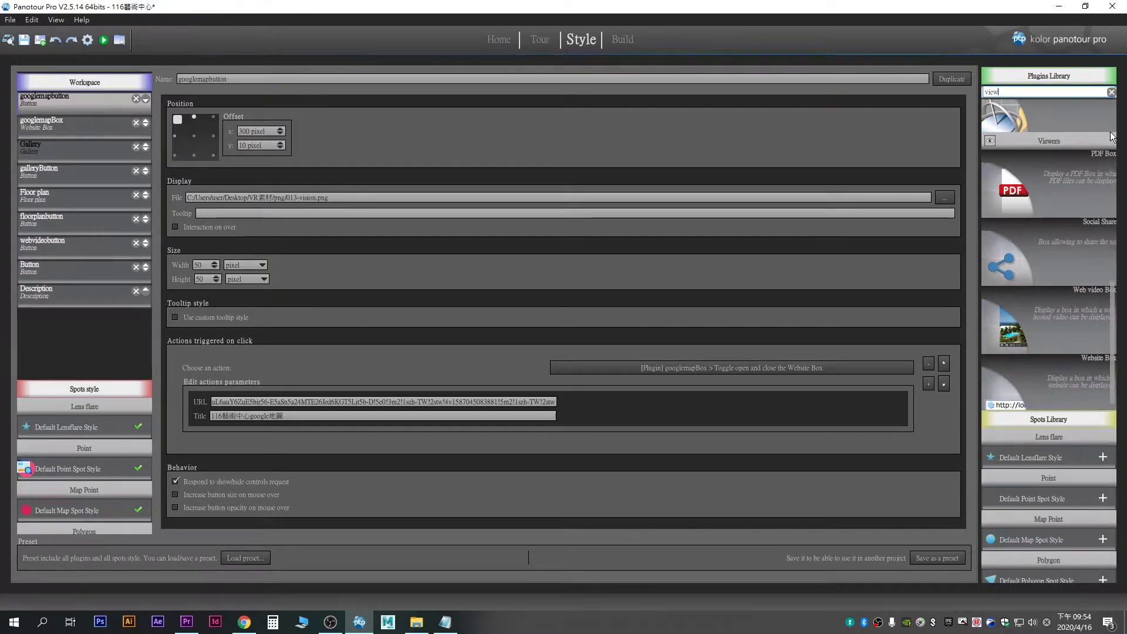
scroll(1058, 311, down, 1)
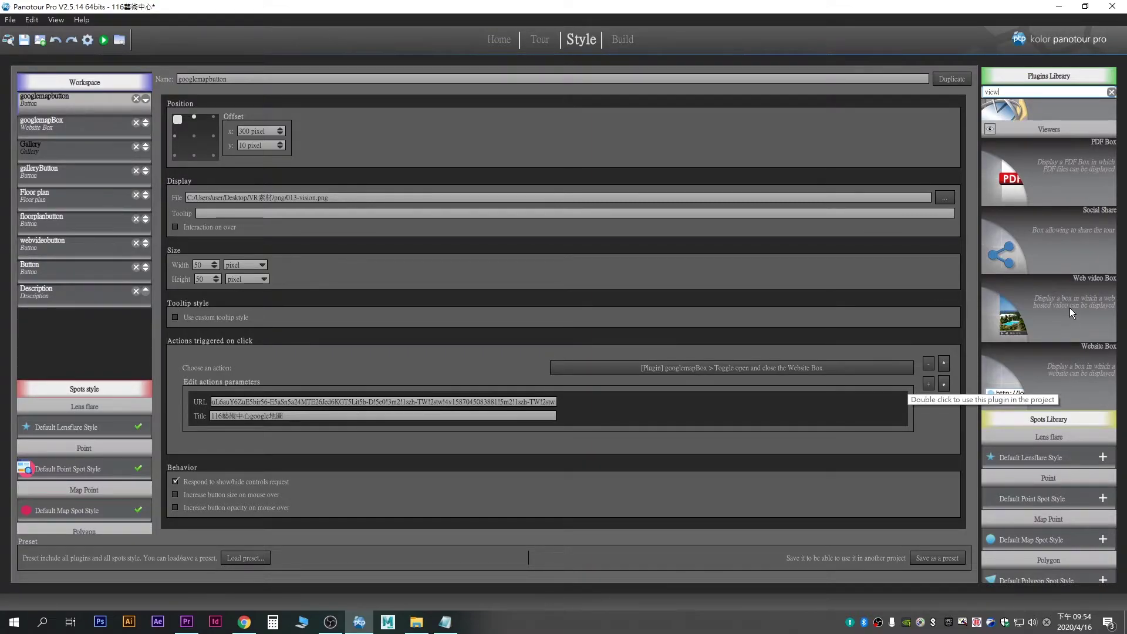
scroll(1057, 301, up, 3)
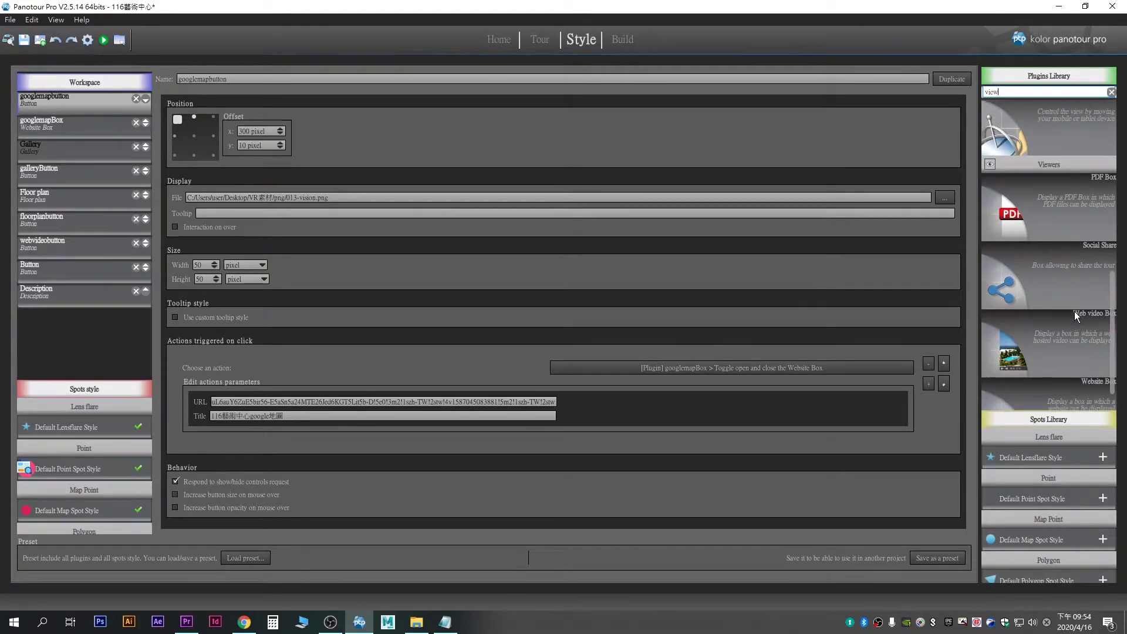
double_click(1068, 202)
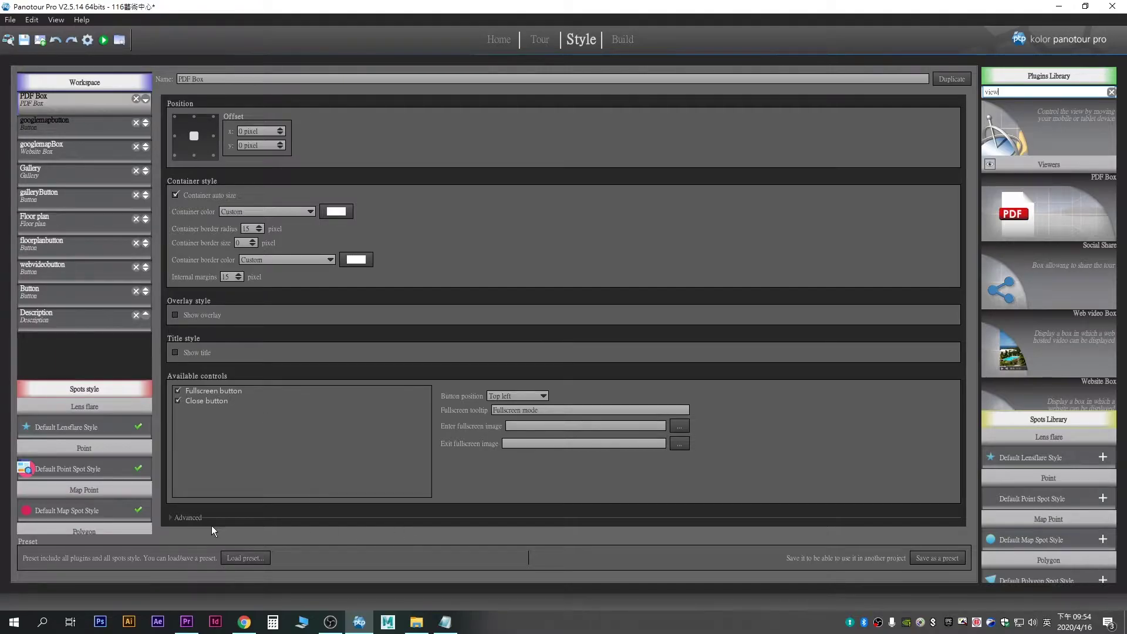
Step: In the PDF Box's advanced settings, set the max pdf width to 800 pixels and the max pdf height to 600 pixels
click(169, 518)
scroll(293, 516, down, 2)
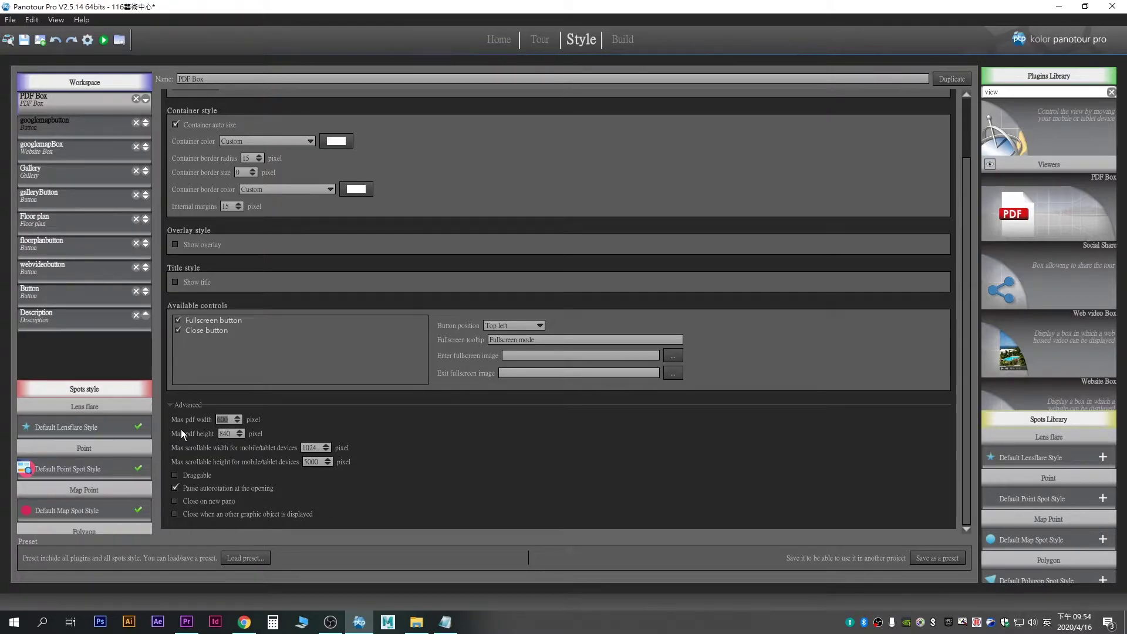
text(800)
key(Tab)
scroll(468, 494, up, 1)
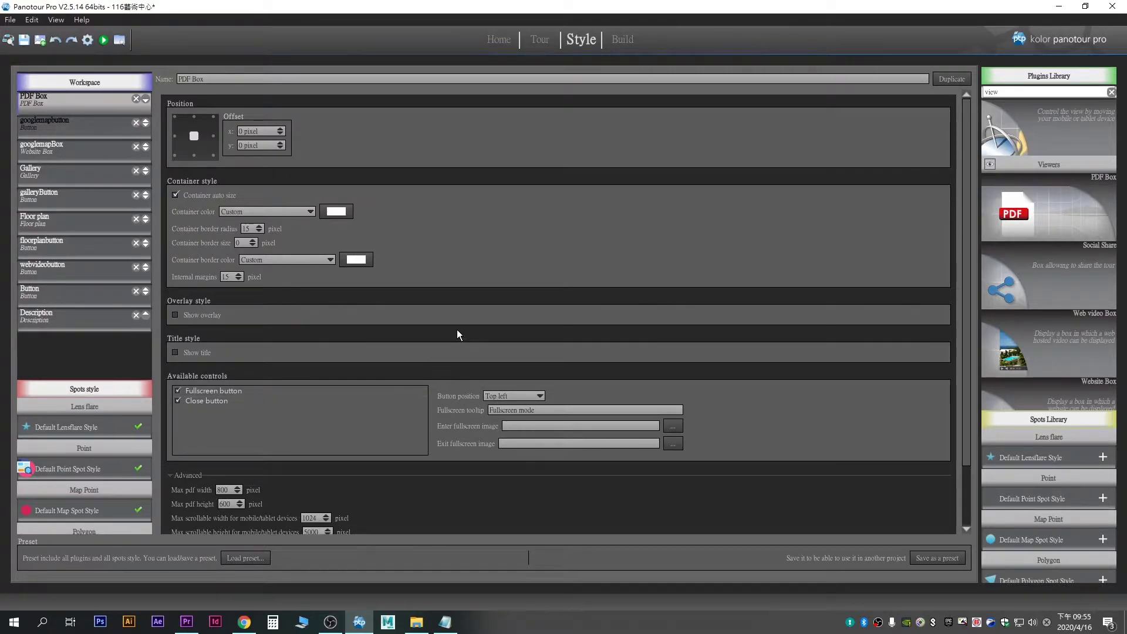
click(175, 135)
Step: Filter the Plugins Library by "bu", add a Button and rename it PDFButton
click(1111, 92)
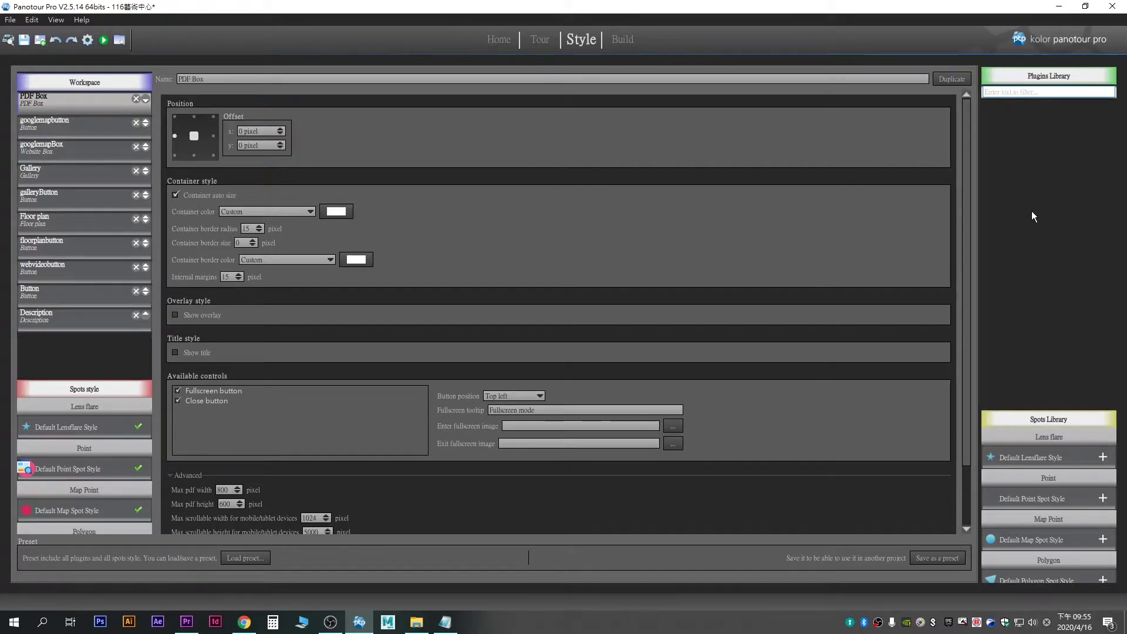
text(bu)
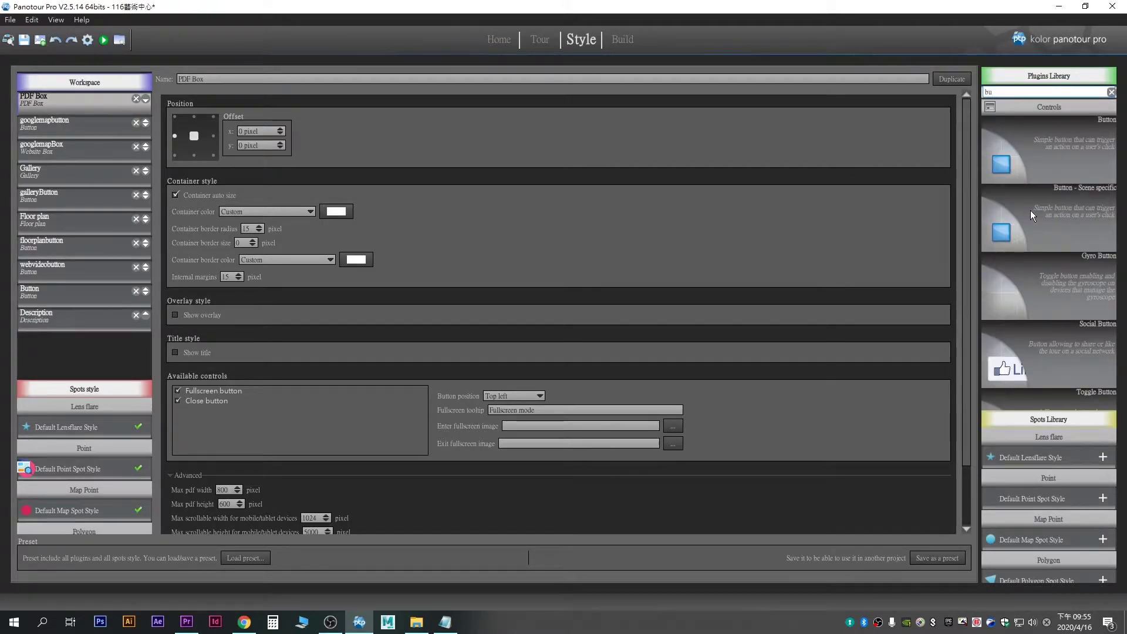
double_click(1029, 133)
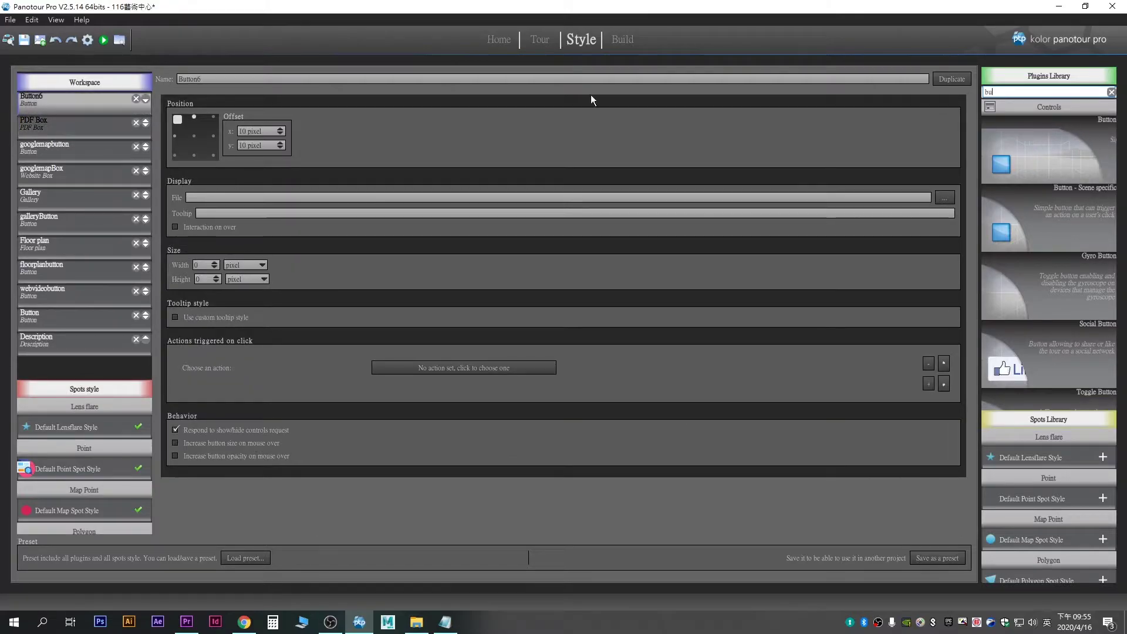
click(204, 81)
click(180, 78)
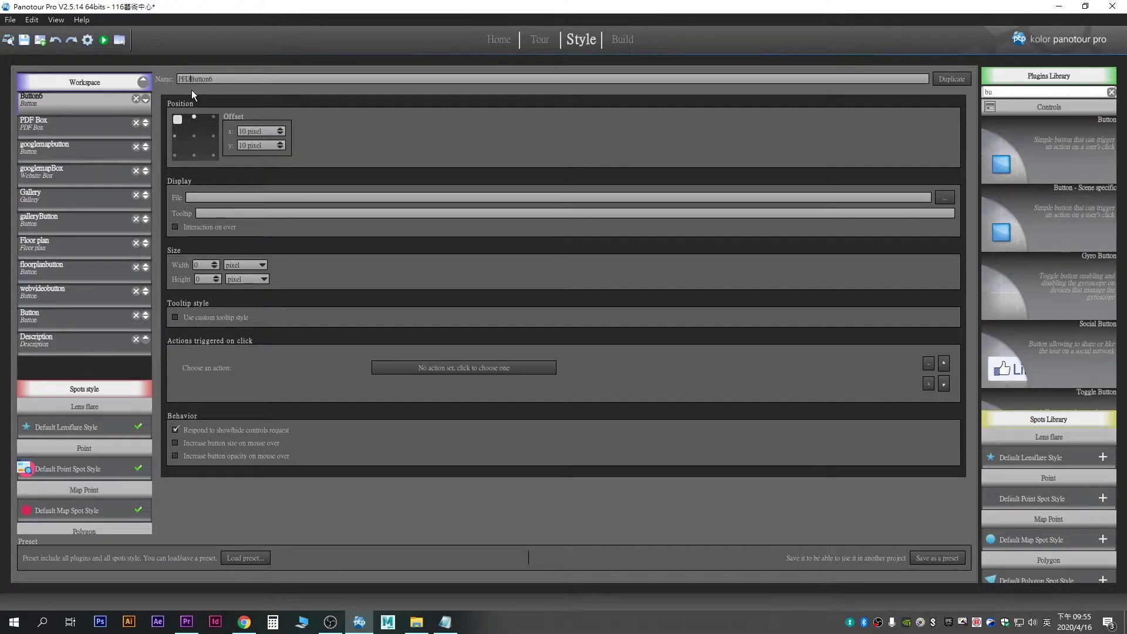
text(PDF)
key(Right)
key(Right)
key(BackSpace)
Step: Check googlemapbutton's offset, then set PDFButton's x offset to 360 pixels and its size to 50 by 50 pixels
click(75, 149)
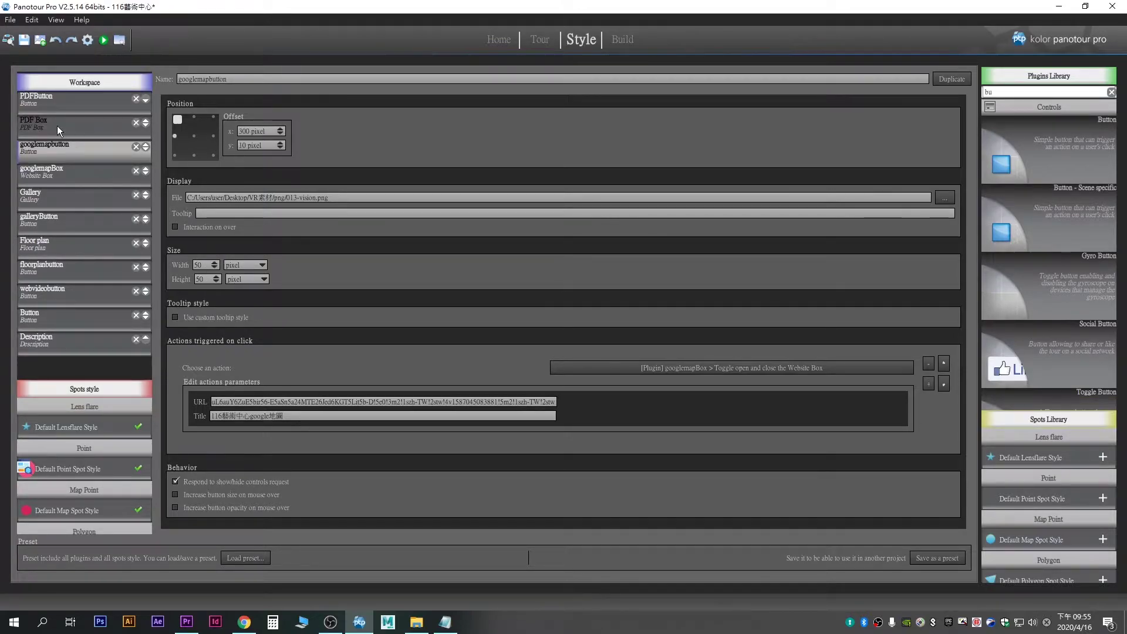
click(82, 105)
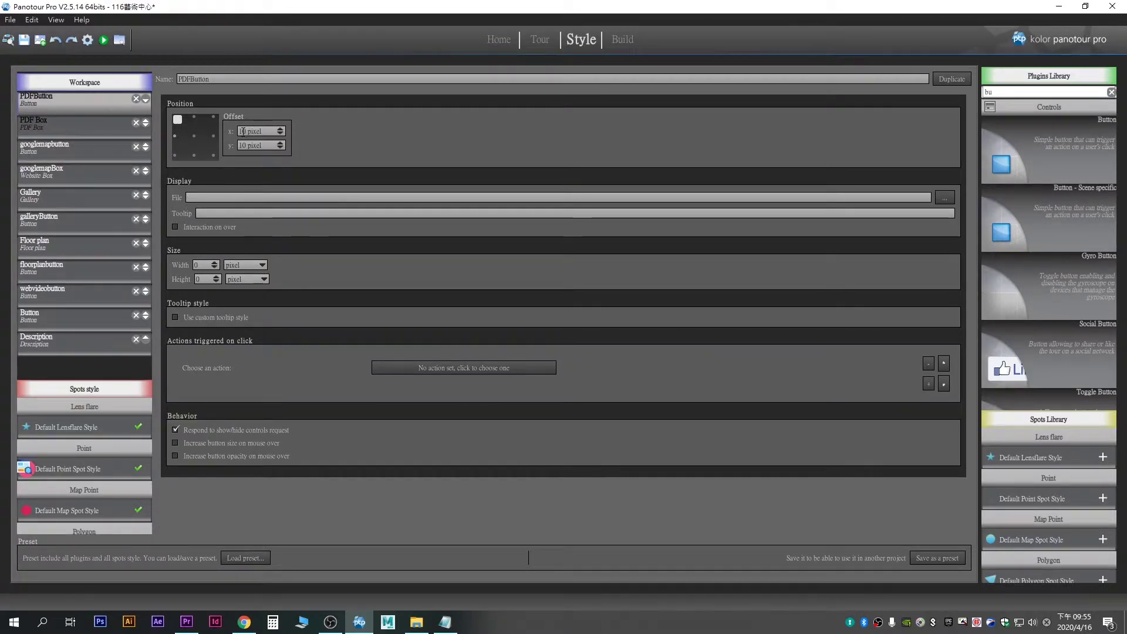
text(36)
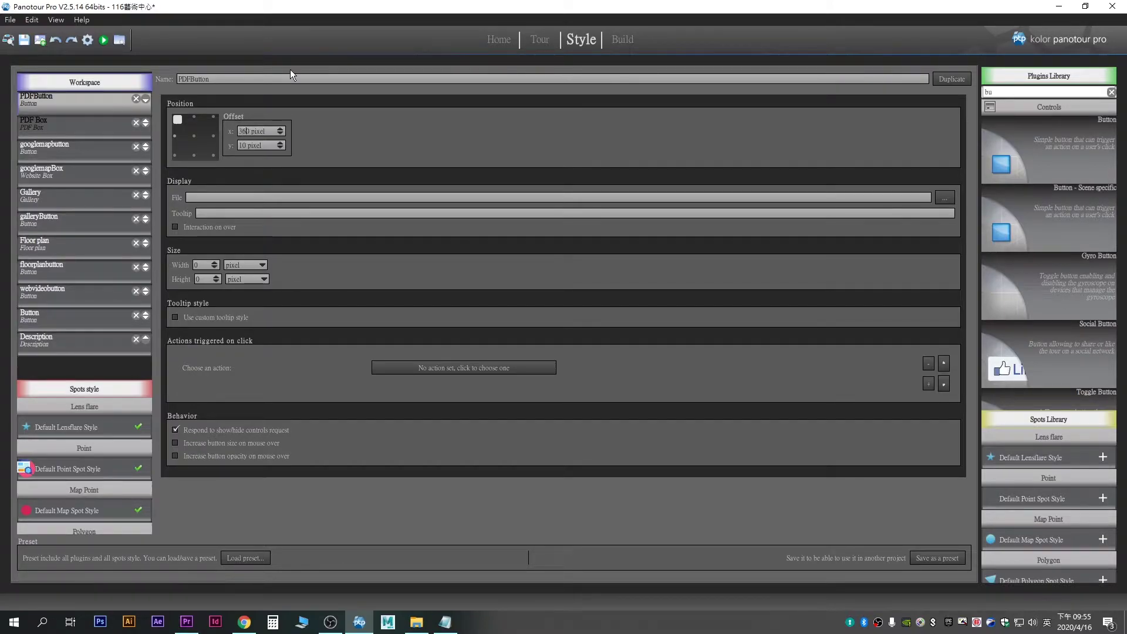
click(199, 266)
text(50)
click(204, 280)
text(50)
Step: Set PDFButton's image file to 012-virtual reality.png
click(945, 197)
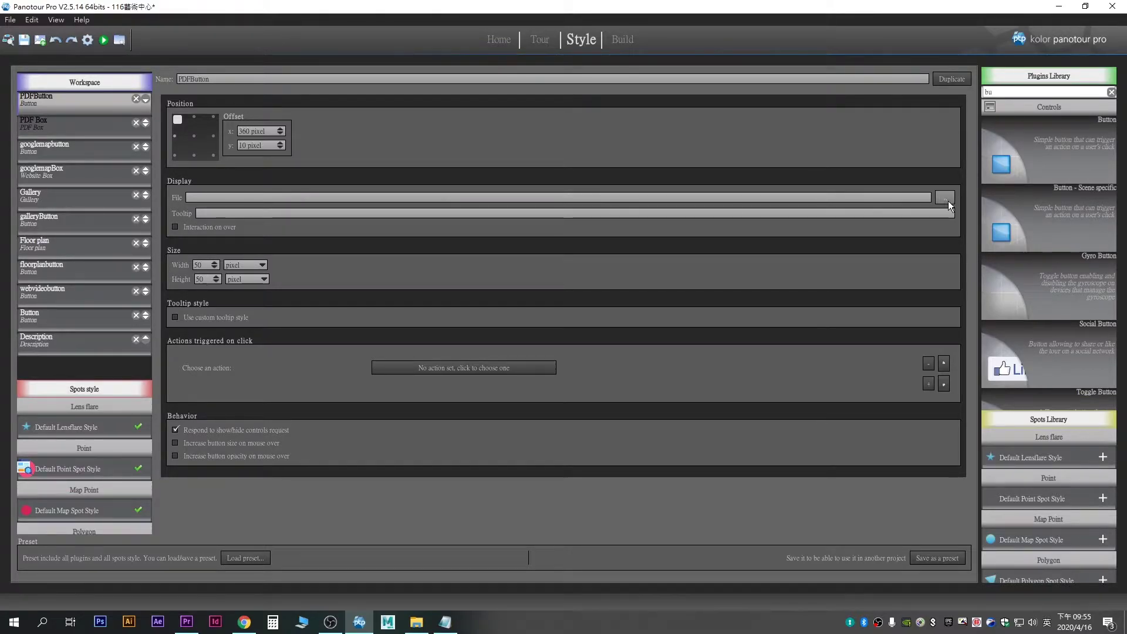
click(288, 194)
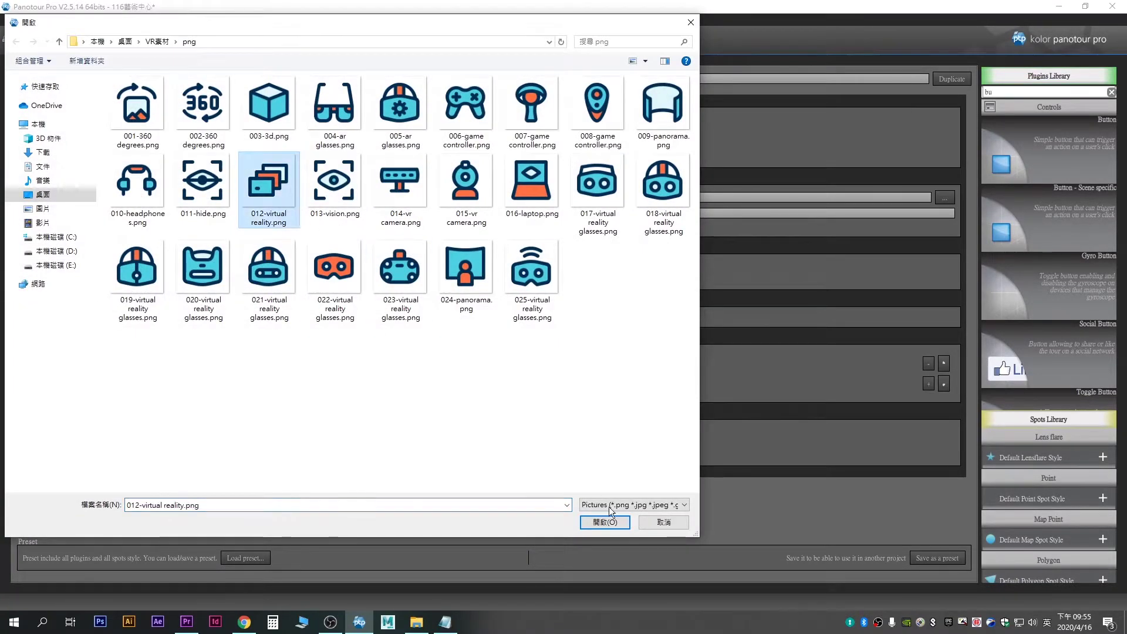
click(587, 521)
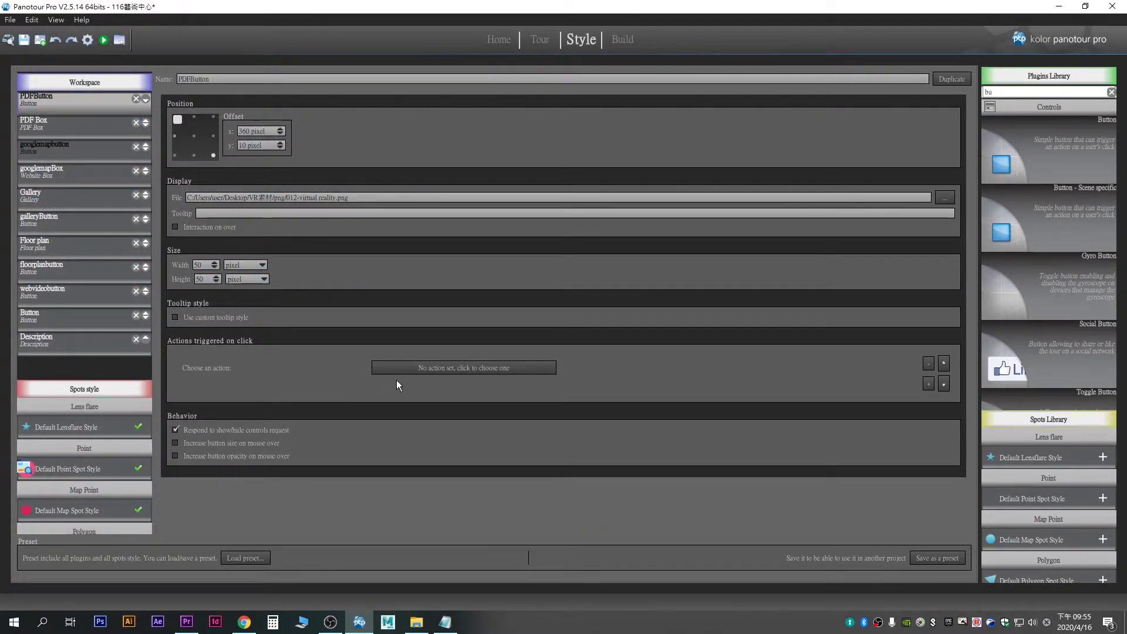
Step: Assign the PDF Box action "Toggle open and close the PDF Box" to PDFButton's click
click(404, 371)
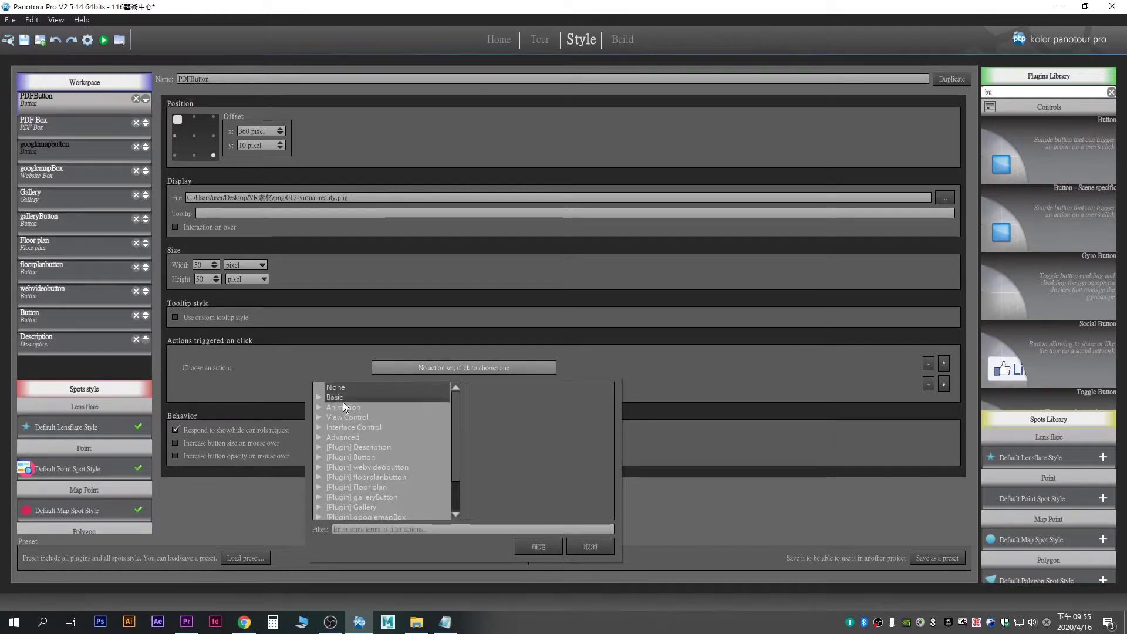
drag(459, 431, 459, 490)
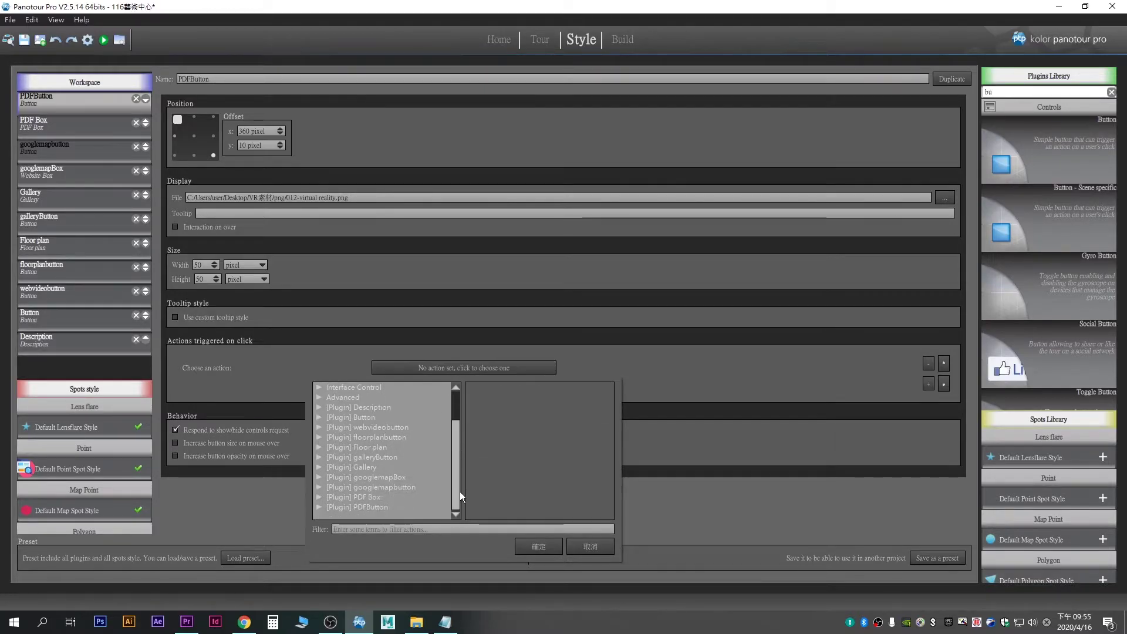
double_click(376, 497)
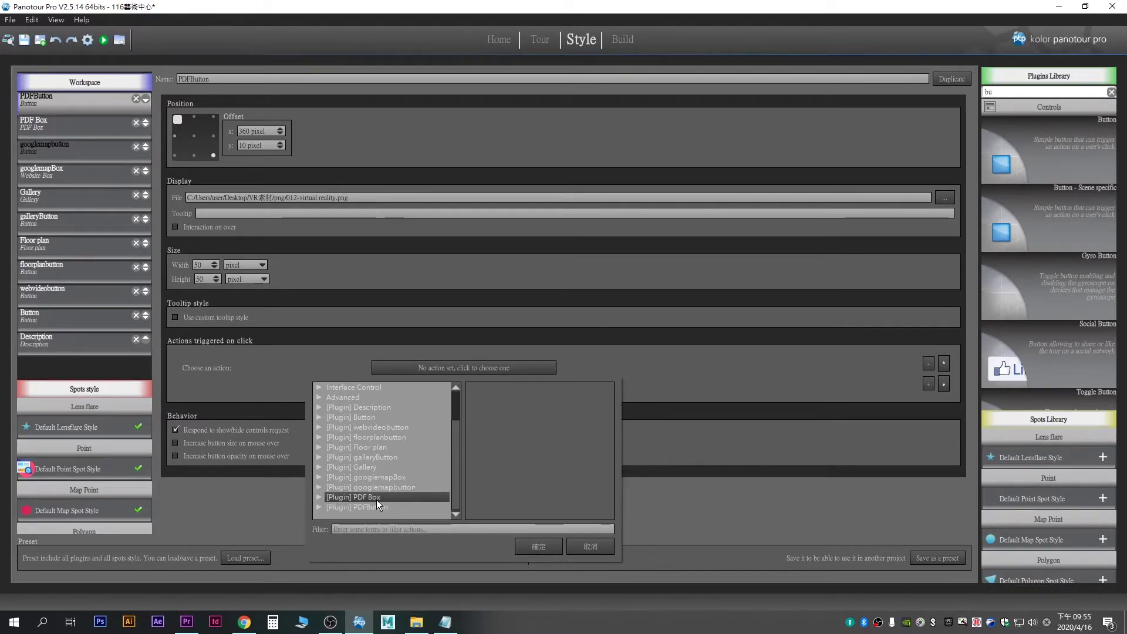
scroll(416, 499, down, 1)
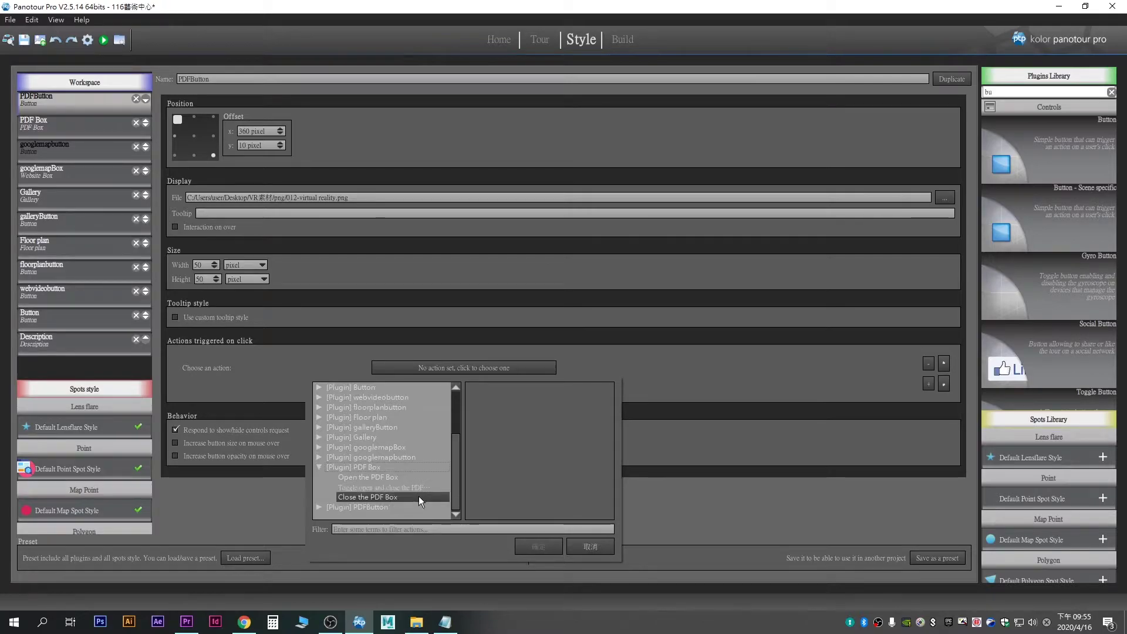
click(380, 487)
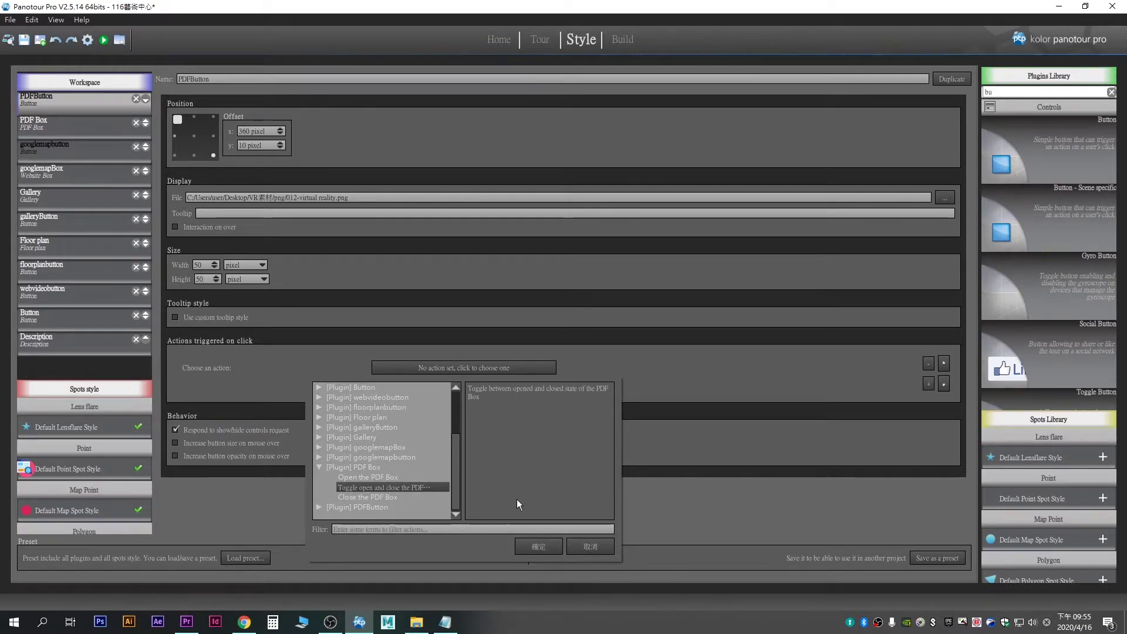
click(528, 544)
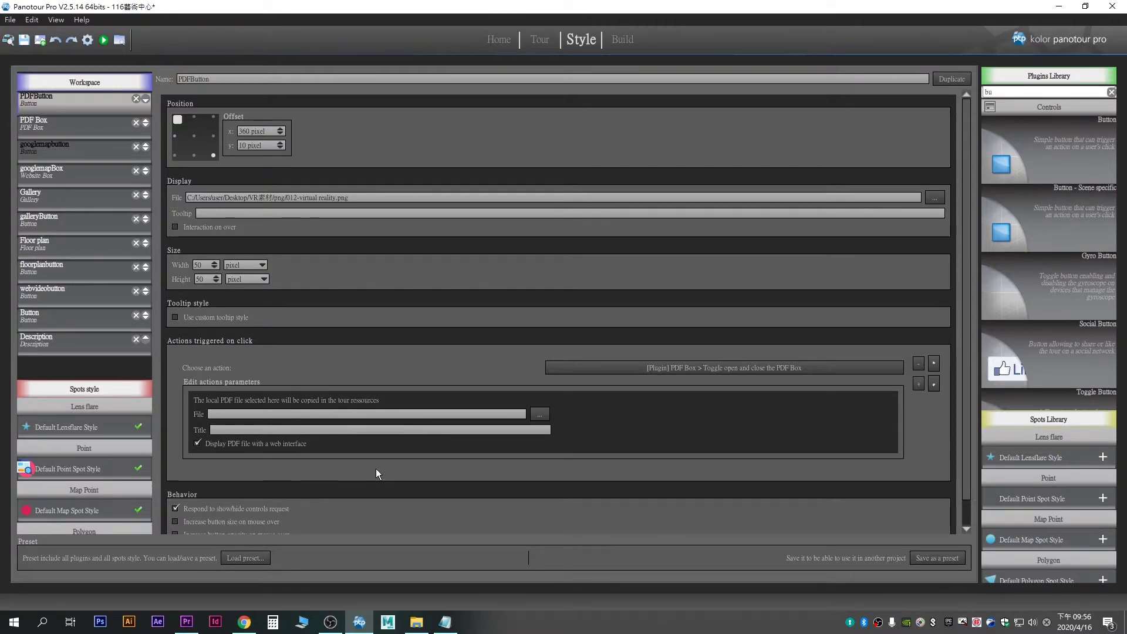
scroll(364, 470, down, 1)
click(918, 355)
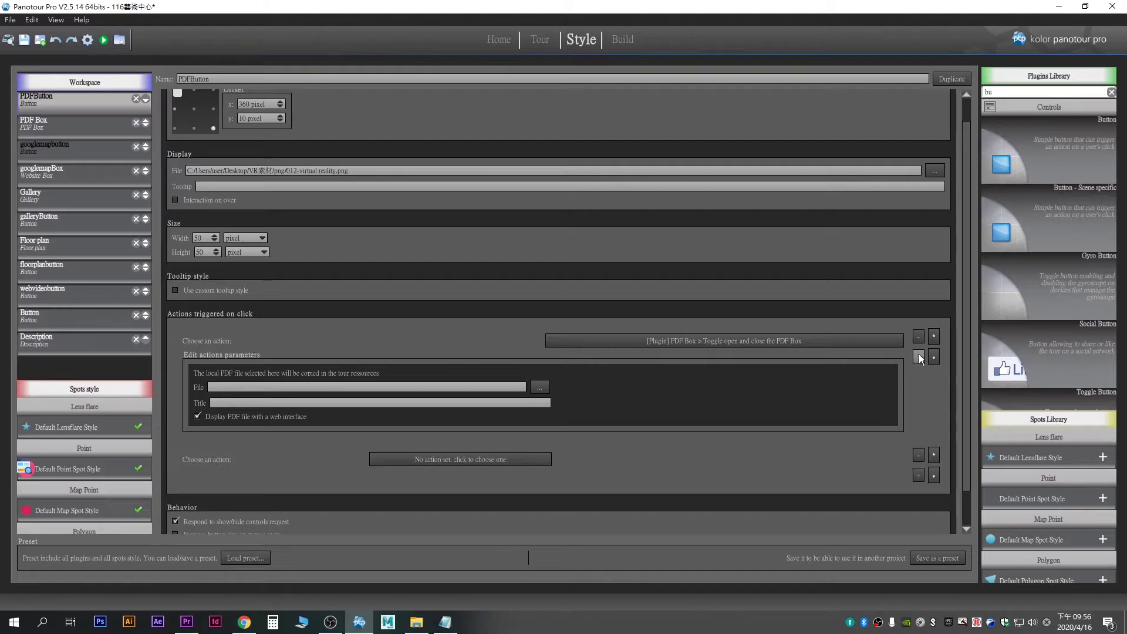
scroll(470, 441, down, 2)
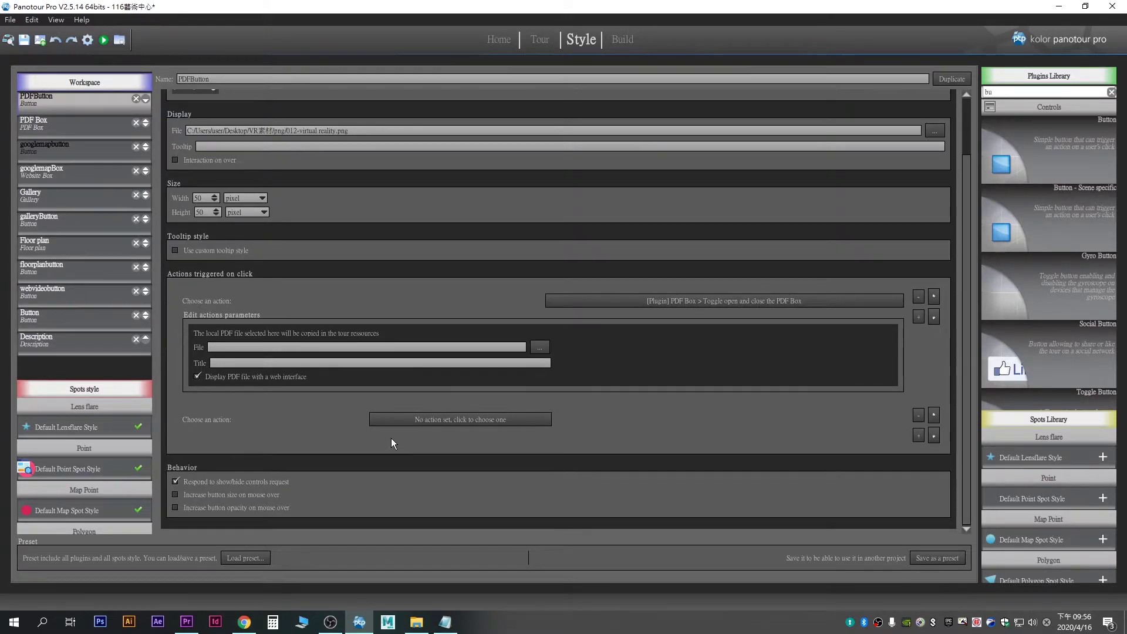
click(919, 414)
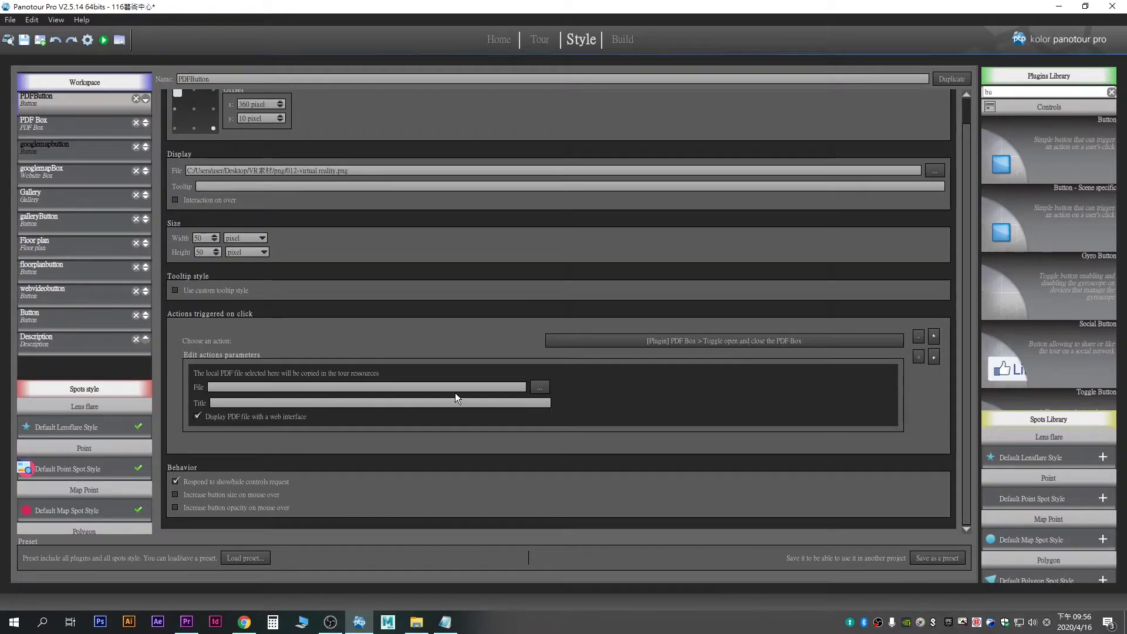
Step: Set the PDF file of PDFButton's click action to 03消費的結構與視覺表現.pdf from the 2020課程 course folder on drive D
click(547, 389)
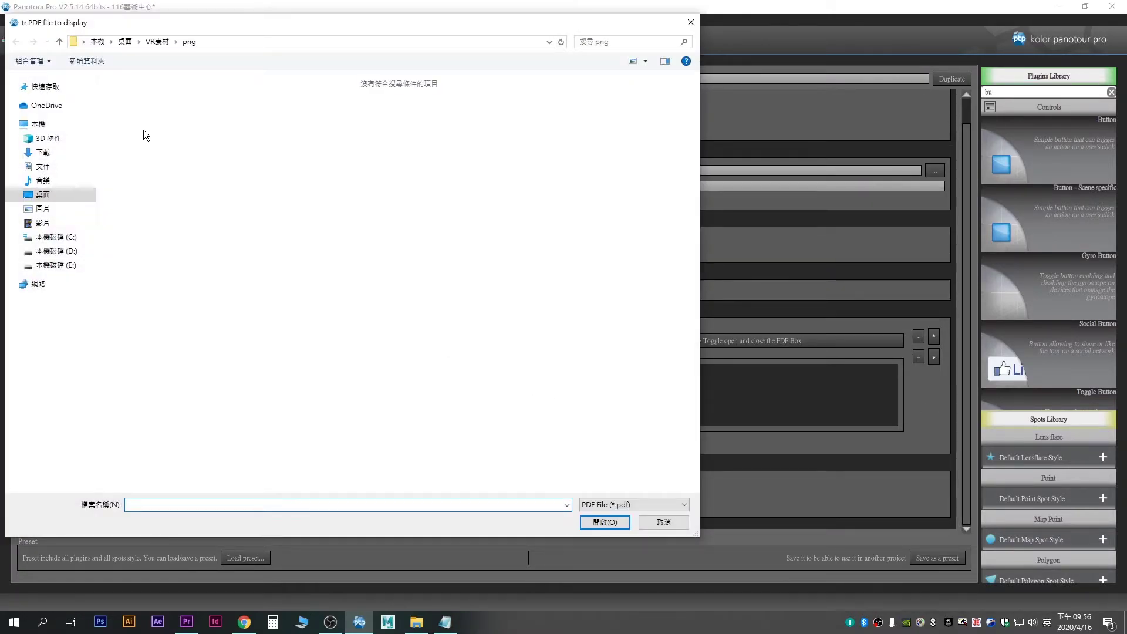
click(64, 254)
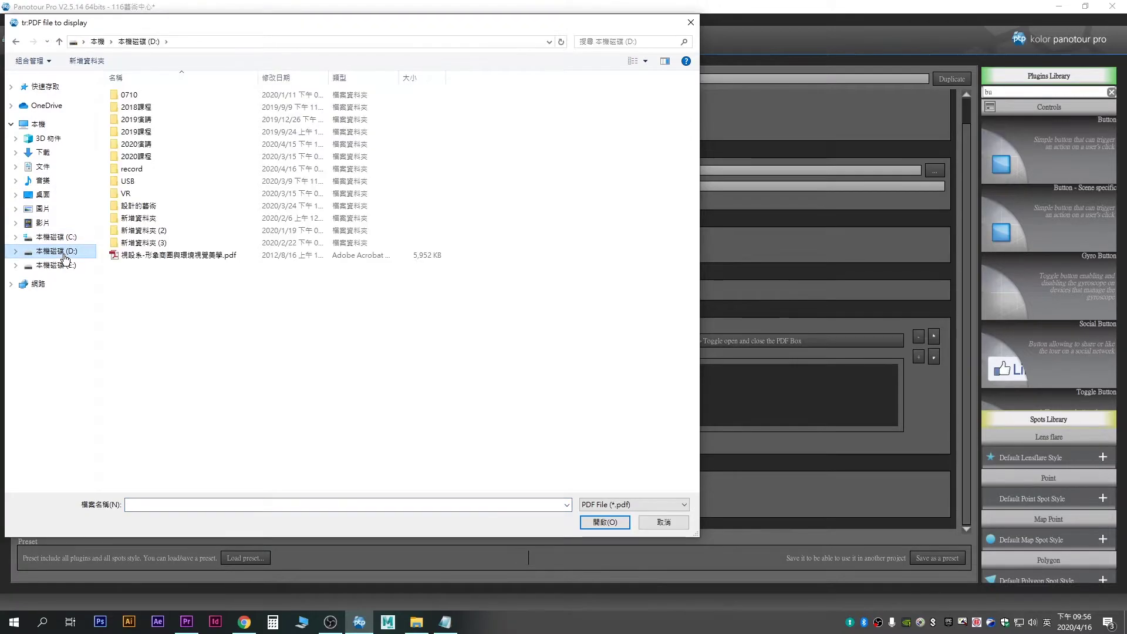
double_click(147, 155)
double_click(229, 131)
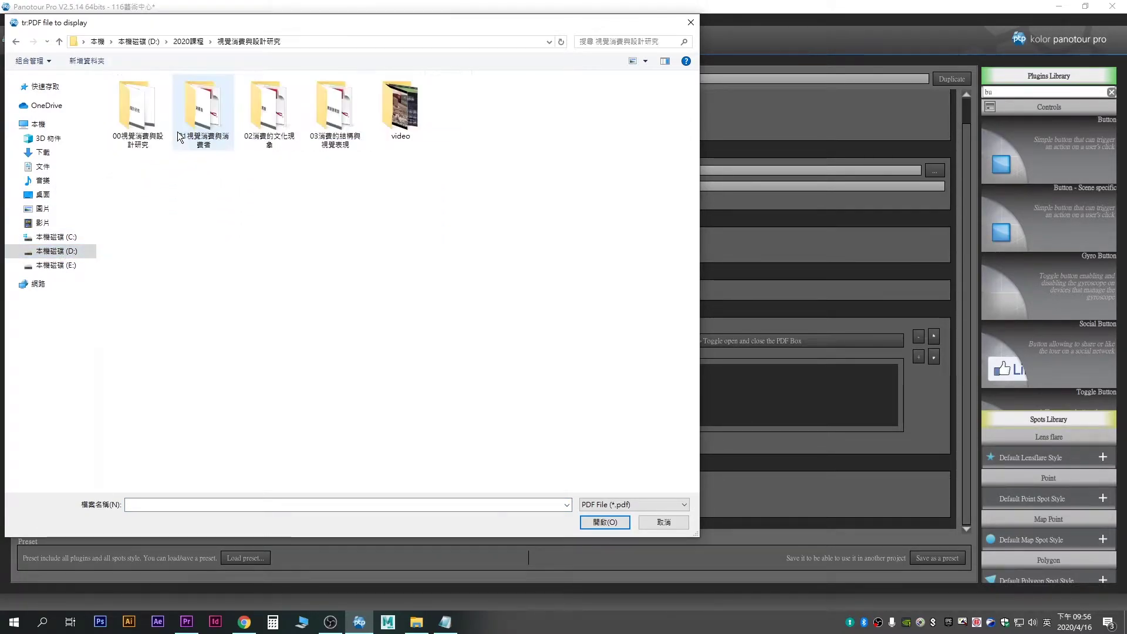
click(205, 146)
double_click(327, 134)
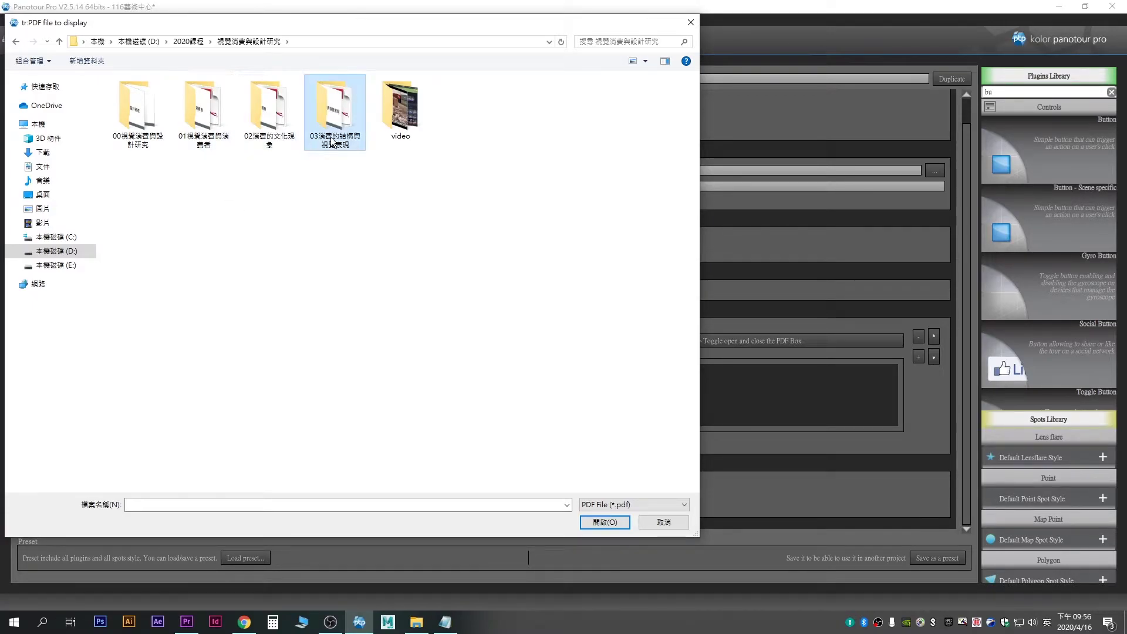
click(269, 114)
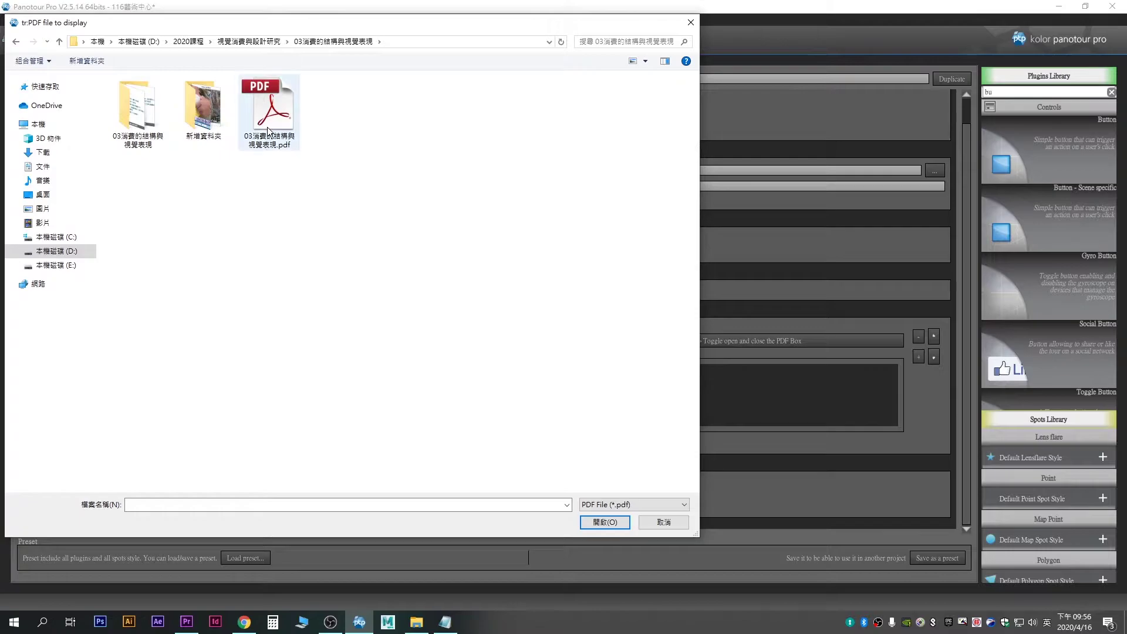
click(610, 522)
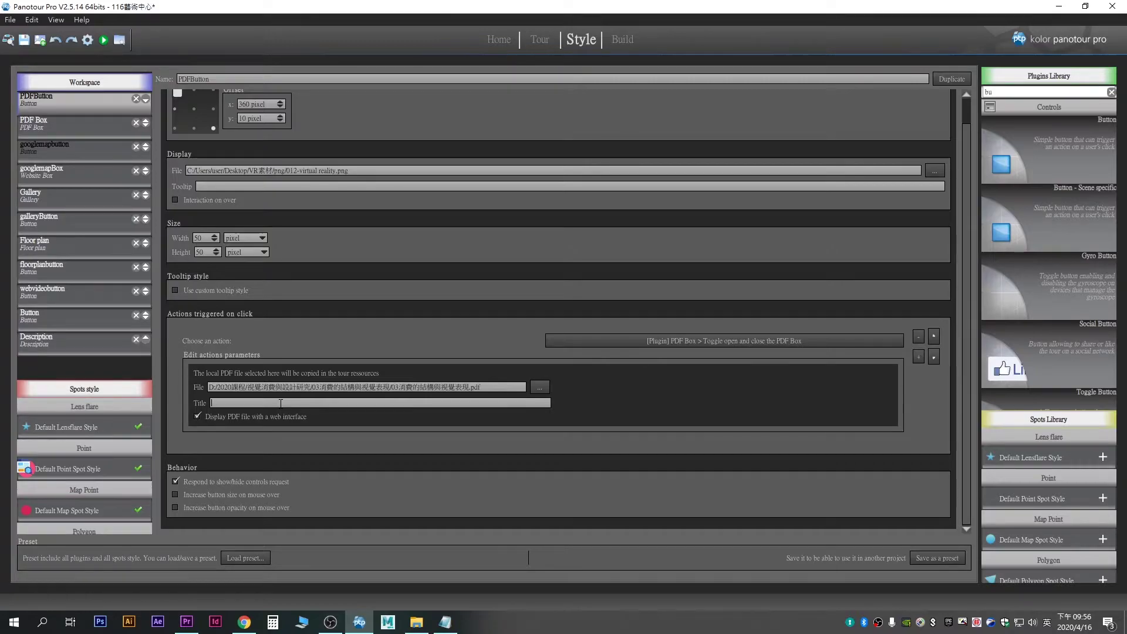
Step: Enter 上課簡報 as the title for the PDF in PDFButton's click action
click(280, 403)
text(ㄗ)
text(課)
text(簡報)
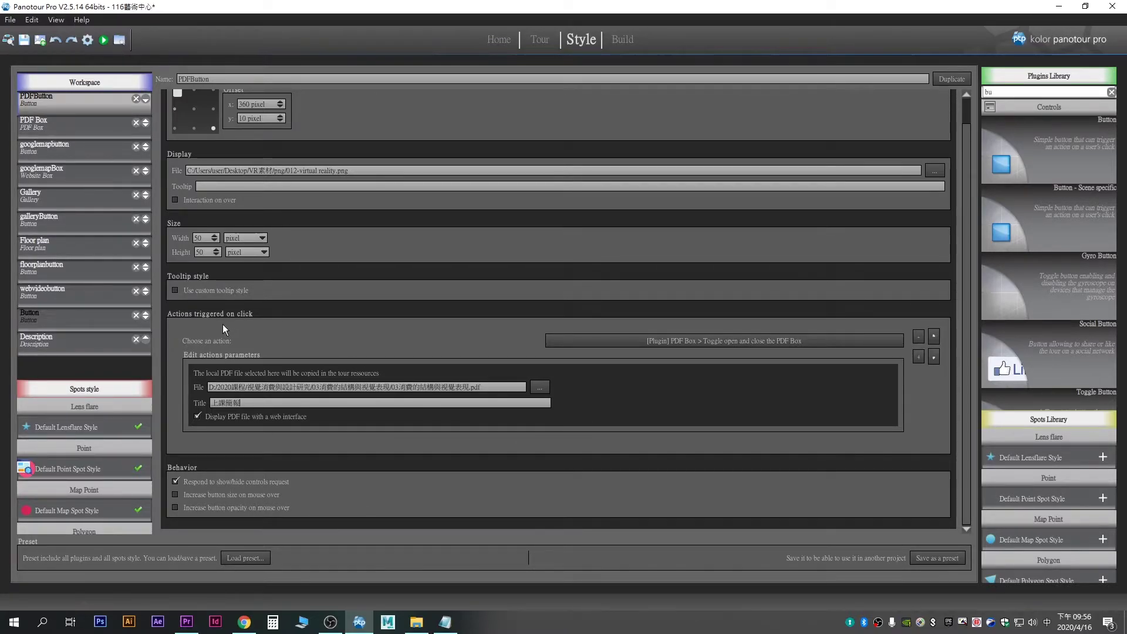
Step: Enable the title display in the PDF Box's title style
click(83, 125)
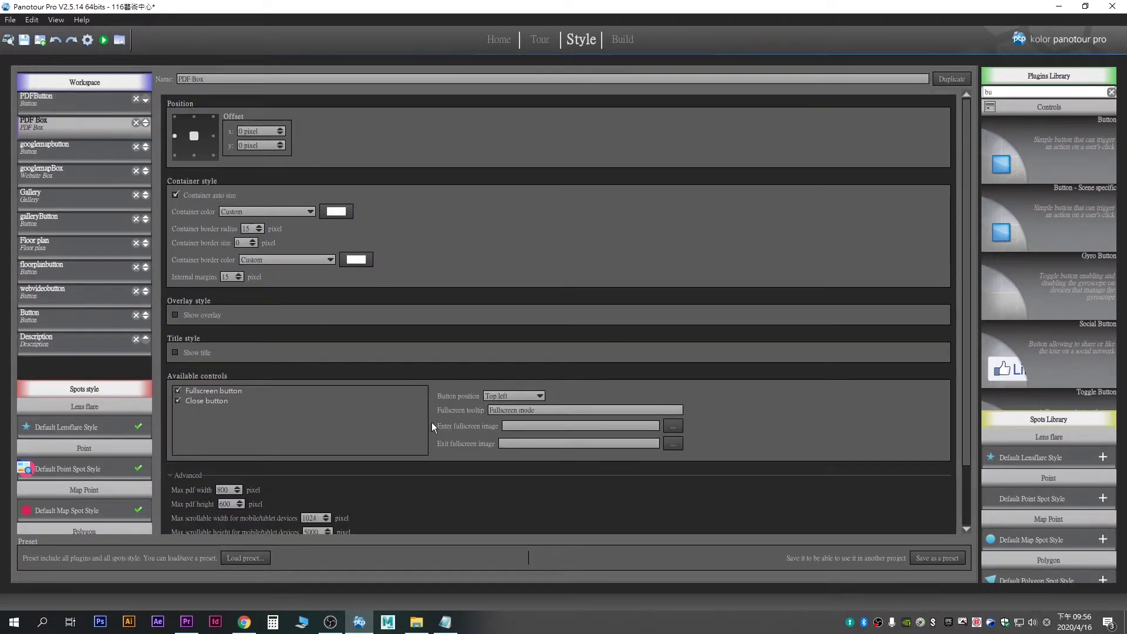
scroll(273, 333, down, 2)
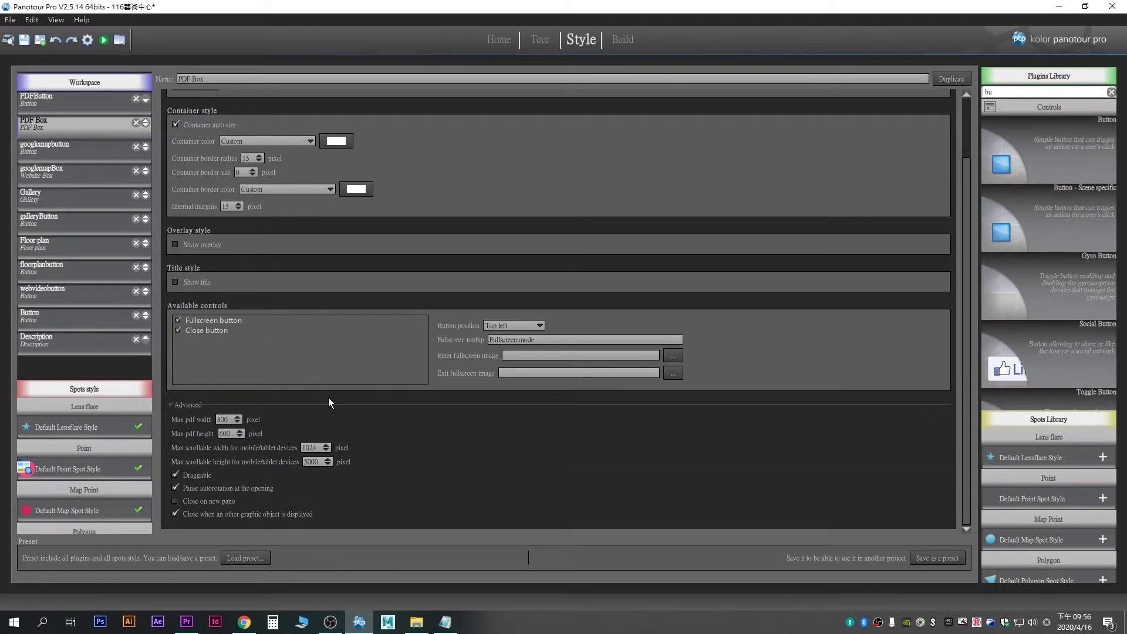
click(193, 281)
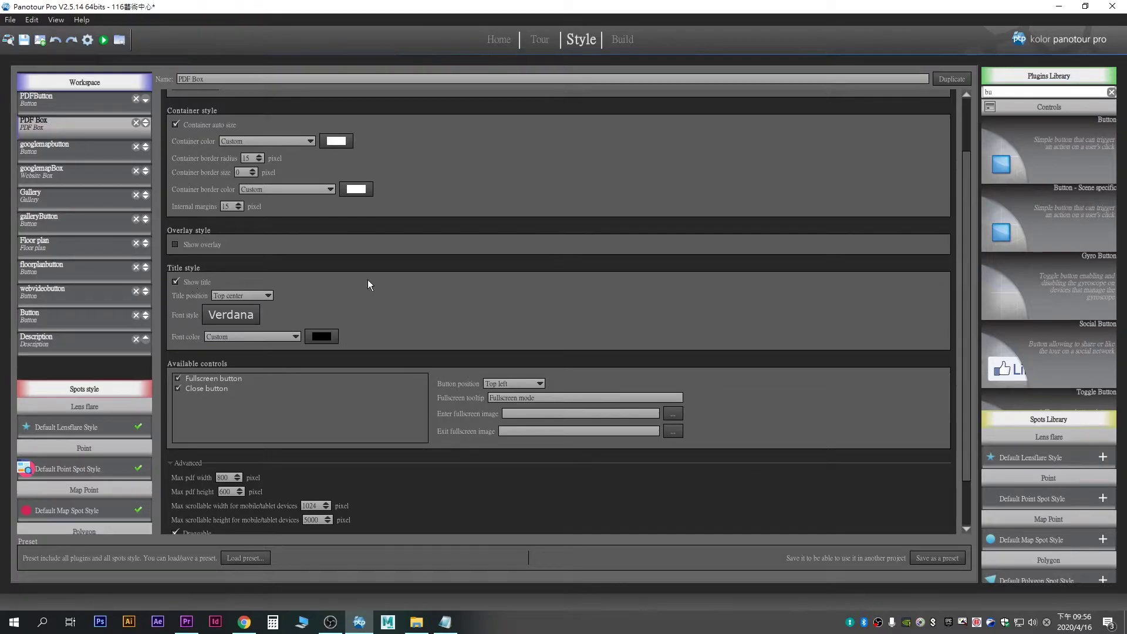
scroll(305, 279, down, 2)
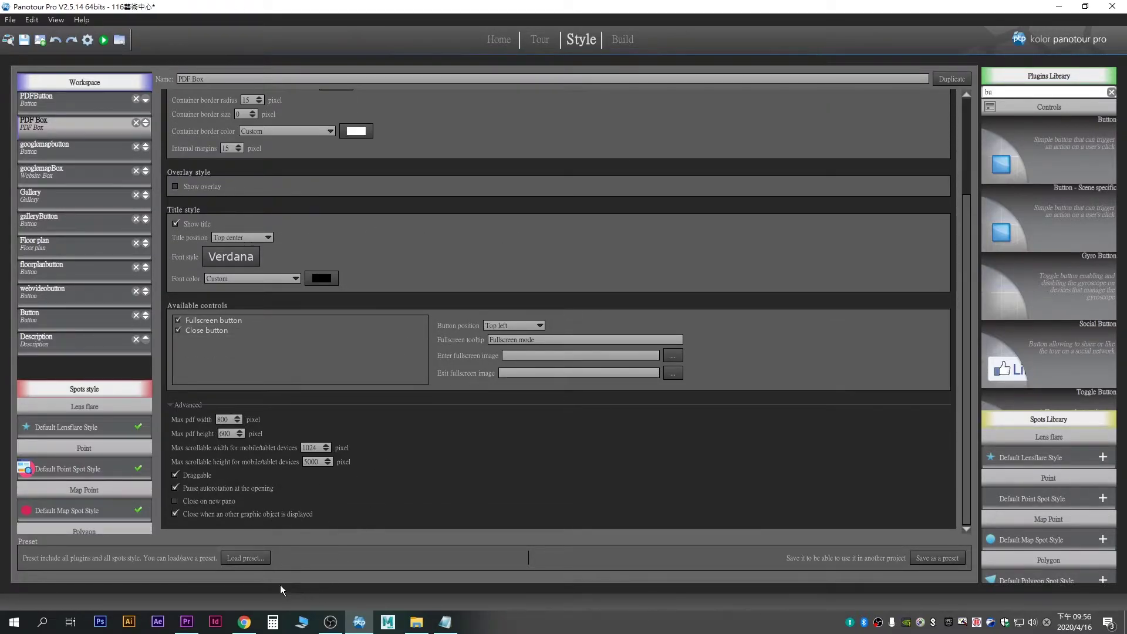
Step: Preview the tour in the browser, check the Google map box and turn the panorama view
click(103, 40)
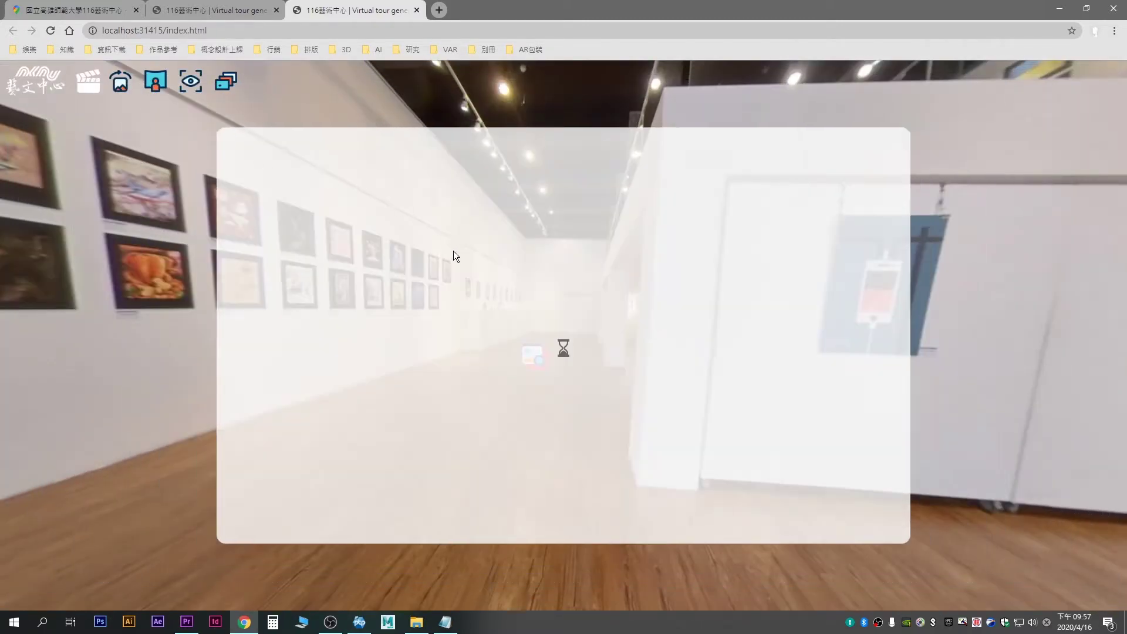
drag(530, 152, 573, 141)
drag(763, 264, 936, 226)
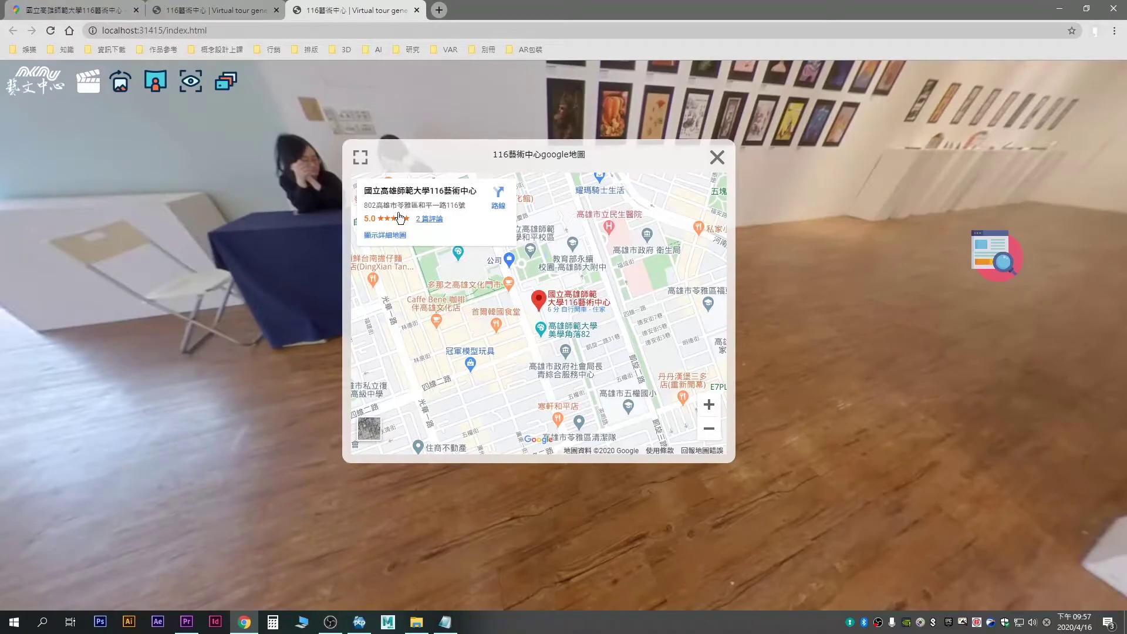
Step: Test the PDF box in the preview: browse to page 4, show and hide the page thumbnails, and move the box around
click(225, 81)
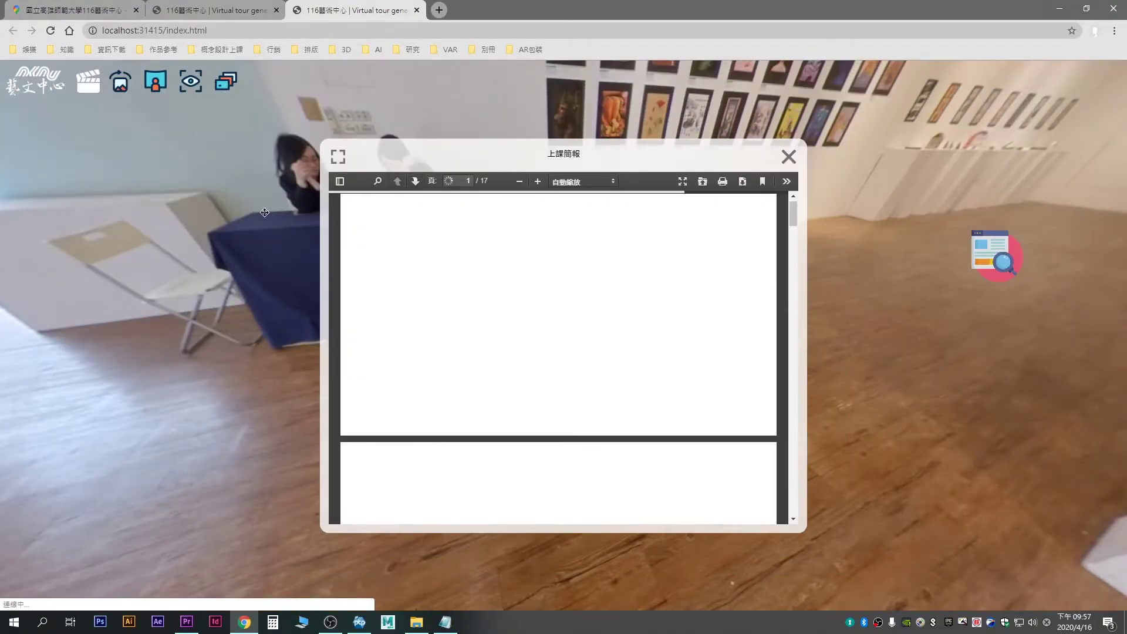
drag(791, 213, 785, 266)
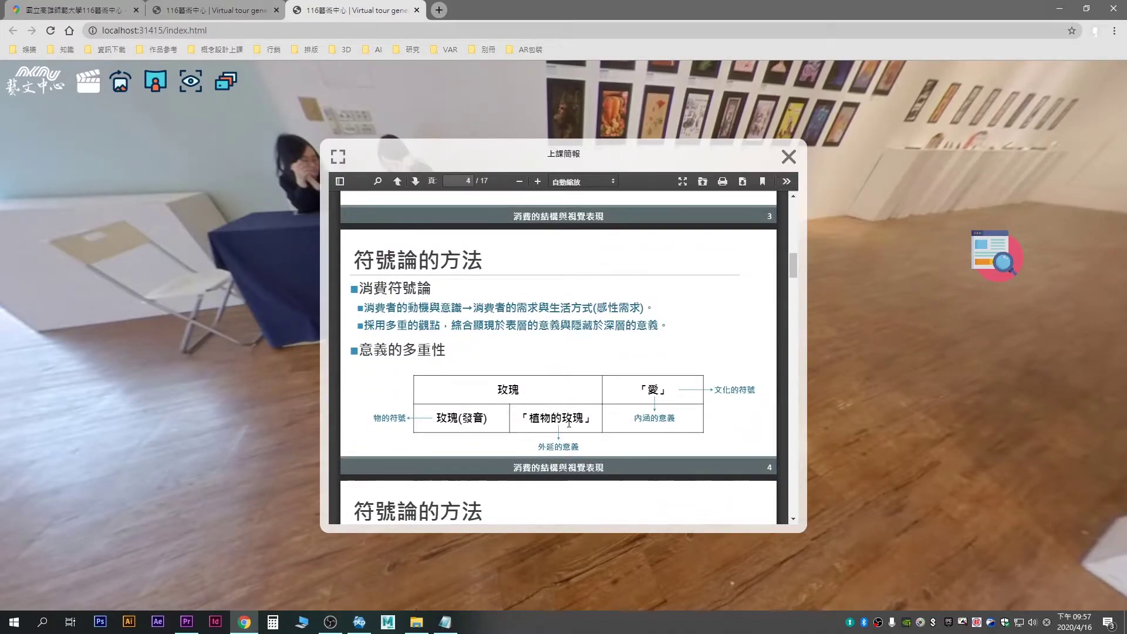
click(341, 181)
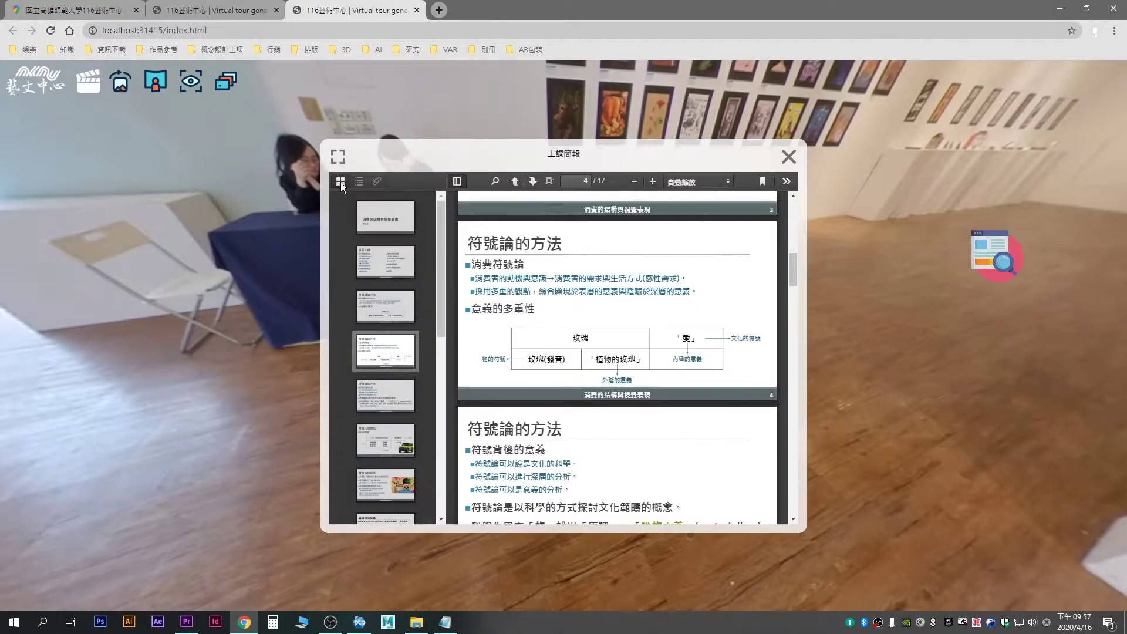
mouse_move(417, 154)
mouse_down()
mouse_move(529, 152)
mouse_move(715, 75)
mouse_move(210, 114)
mouse_up()
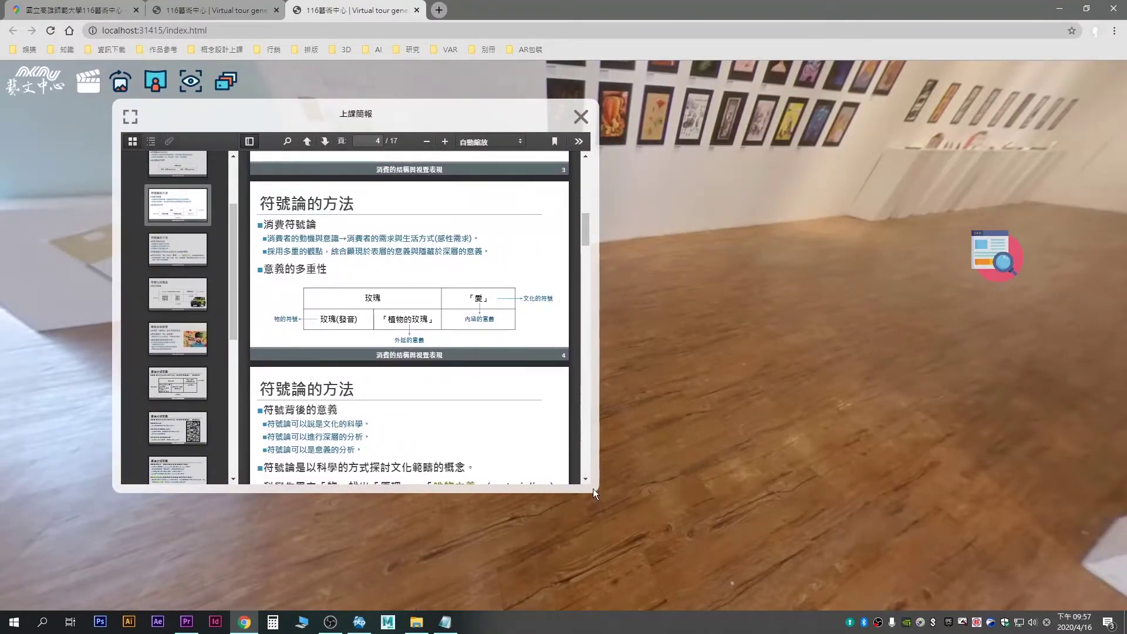
drag(469, 122, 568, 126)
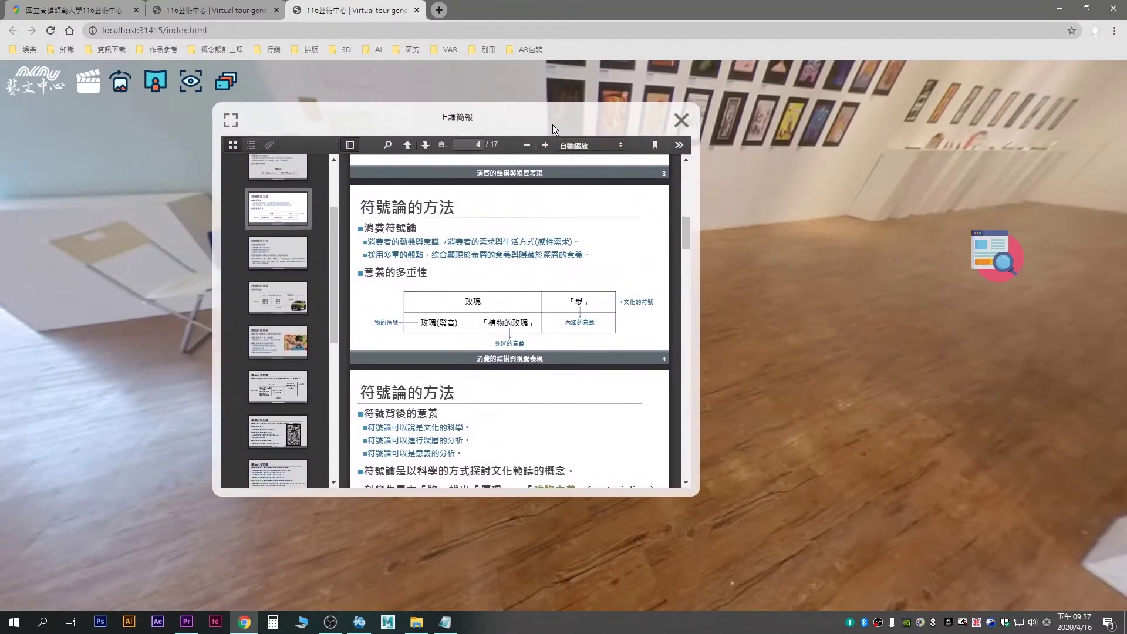
click(347, 145)
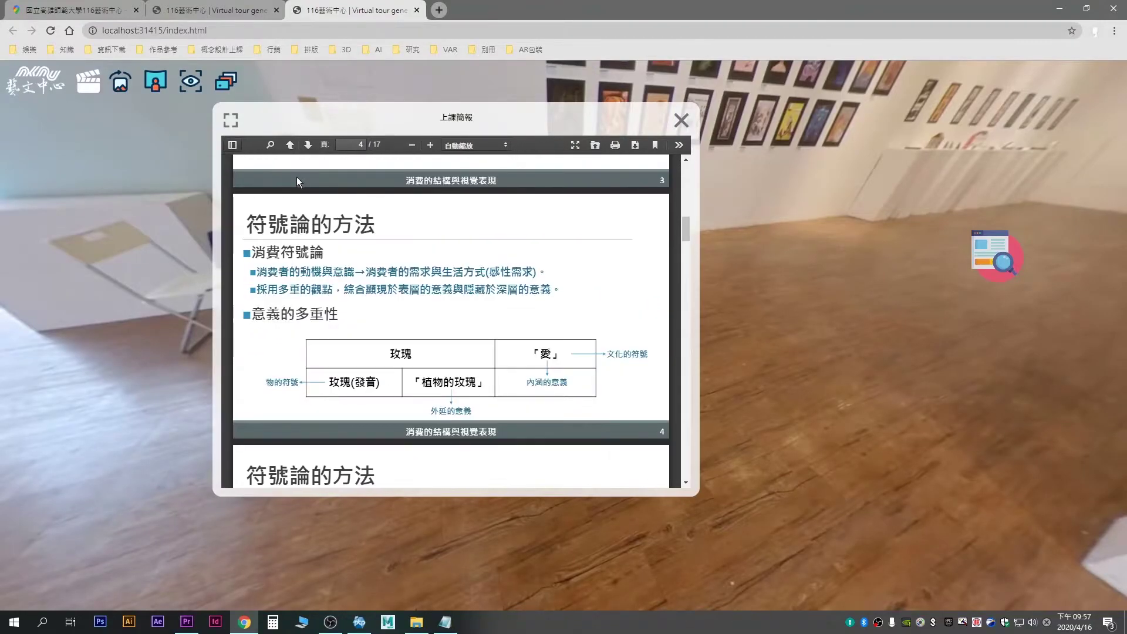
Step: Open and cancel the PDF's print dialog, and return the document to its first page
click(614, 145)
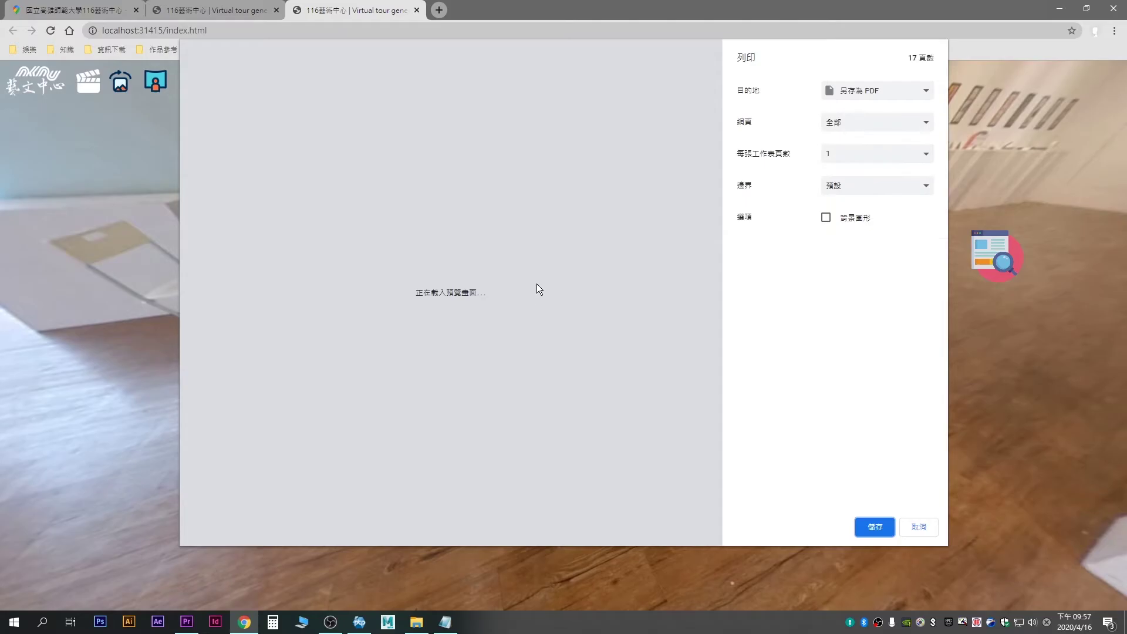
click(914, 527)
click(460, 320)
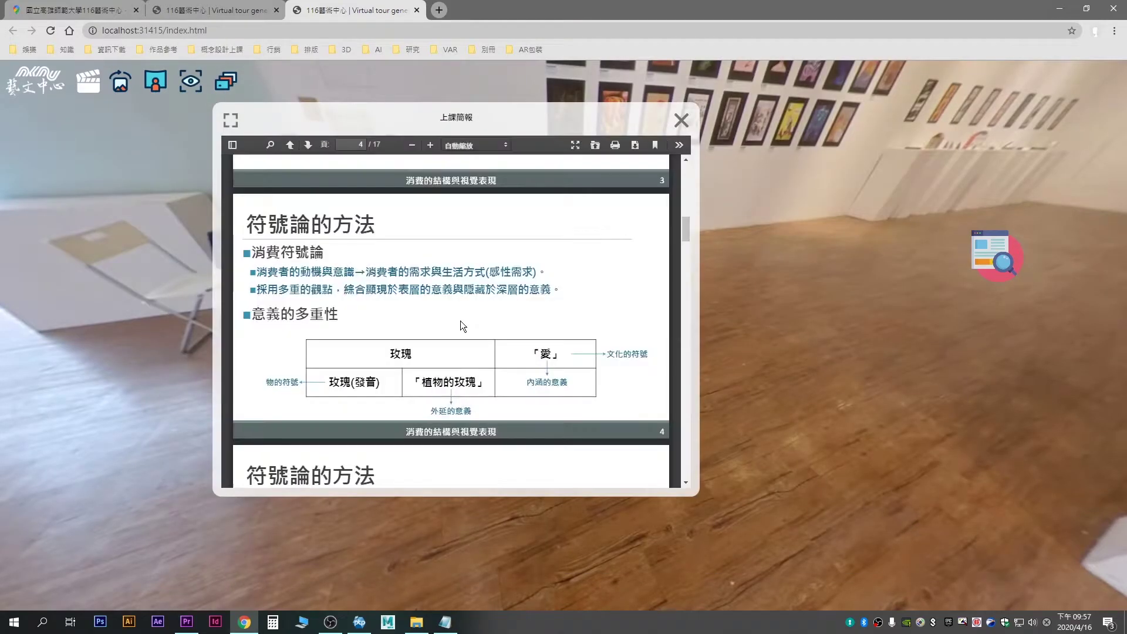
drag(685, 227, 681, 155)
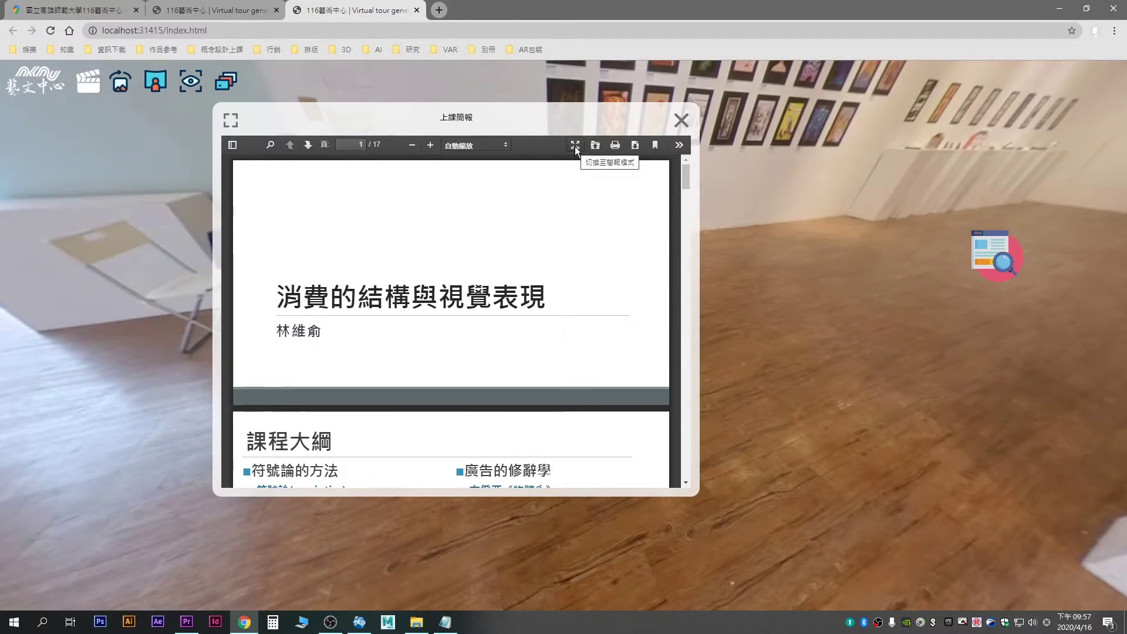
drag(591, 122, 668, 160)
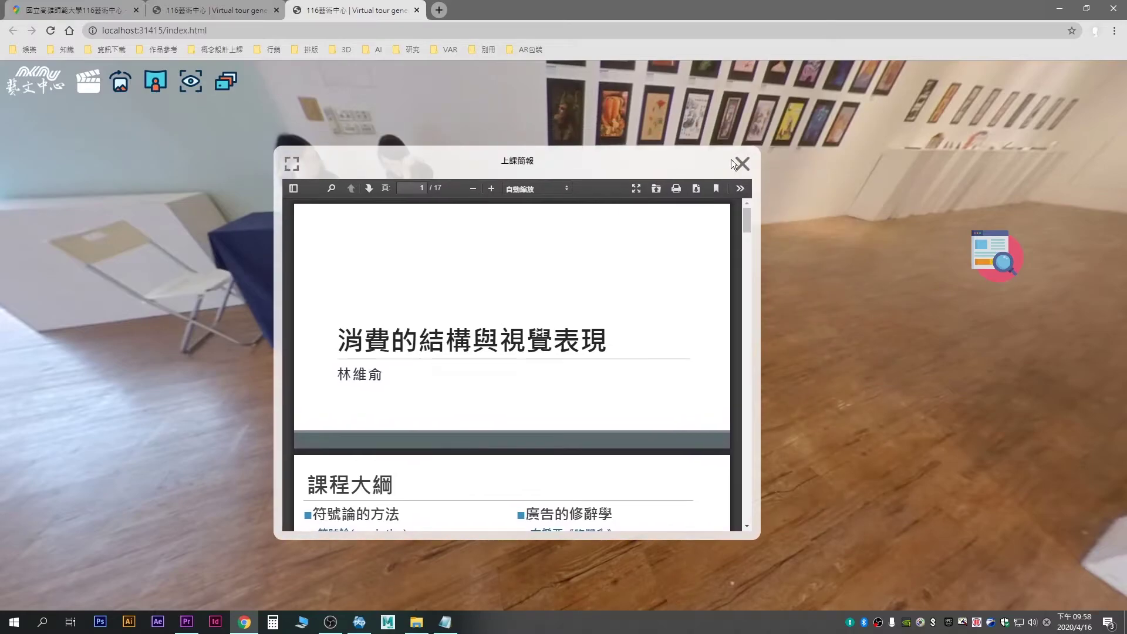
Step: Close and reopen the PDF box with its icon, reposition it and scroll through the document
click(231, 88)
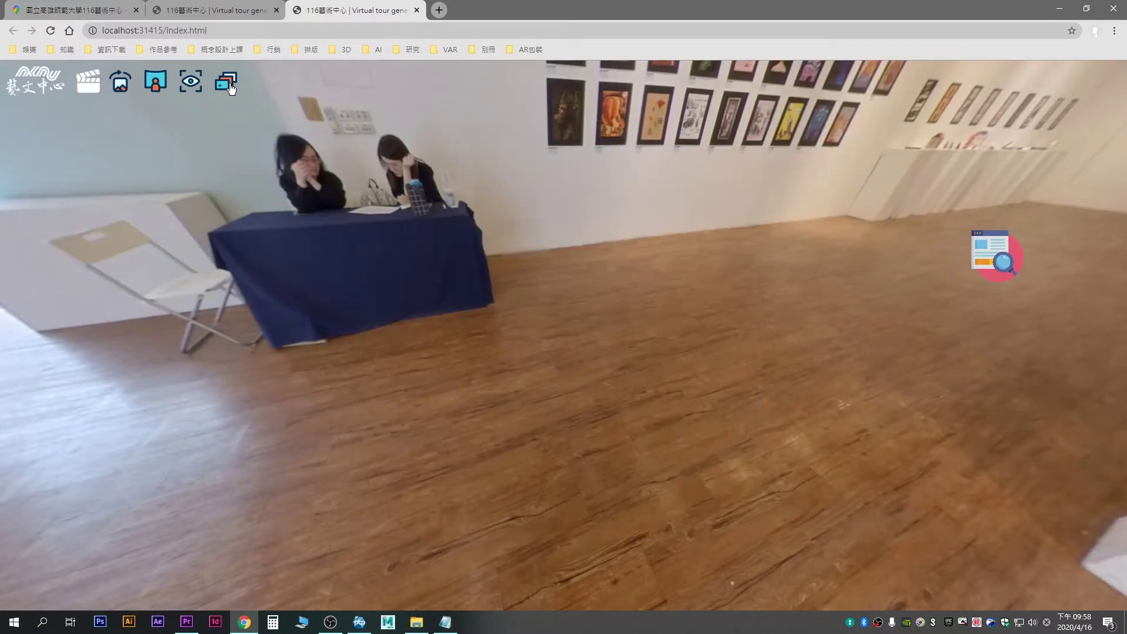
click(230, 88)
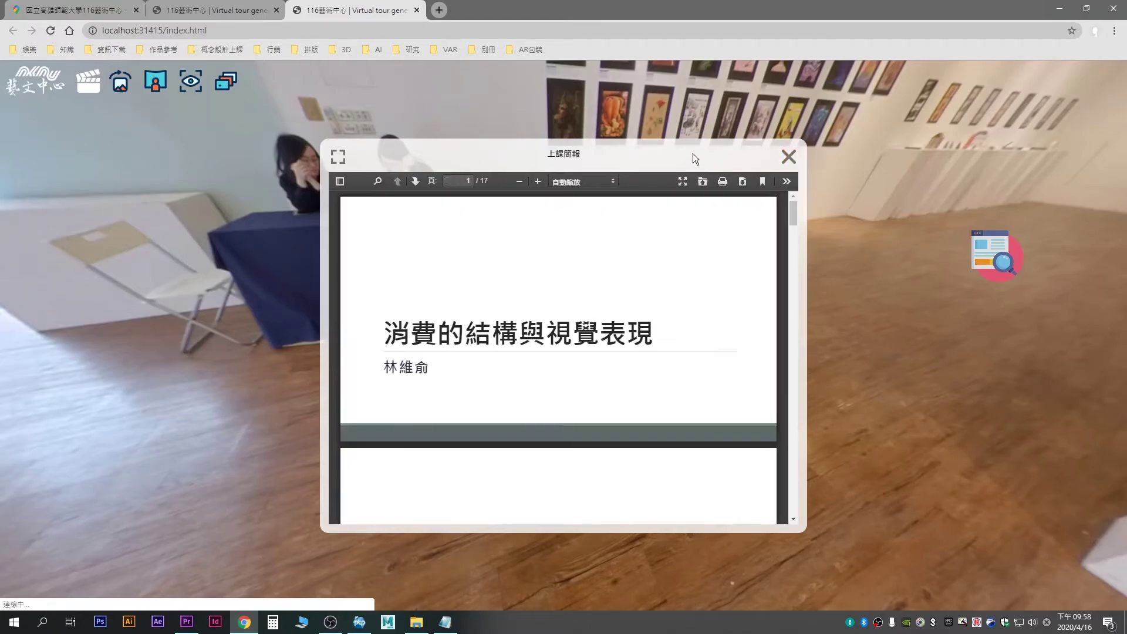
drag(698, 153, 722, 108)
drag(815, 162, 802, 255)
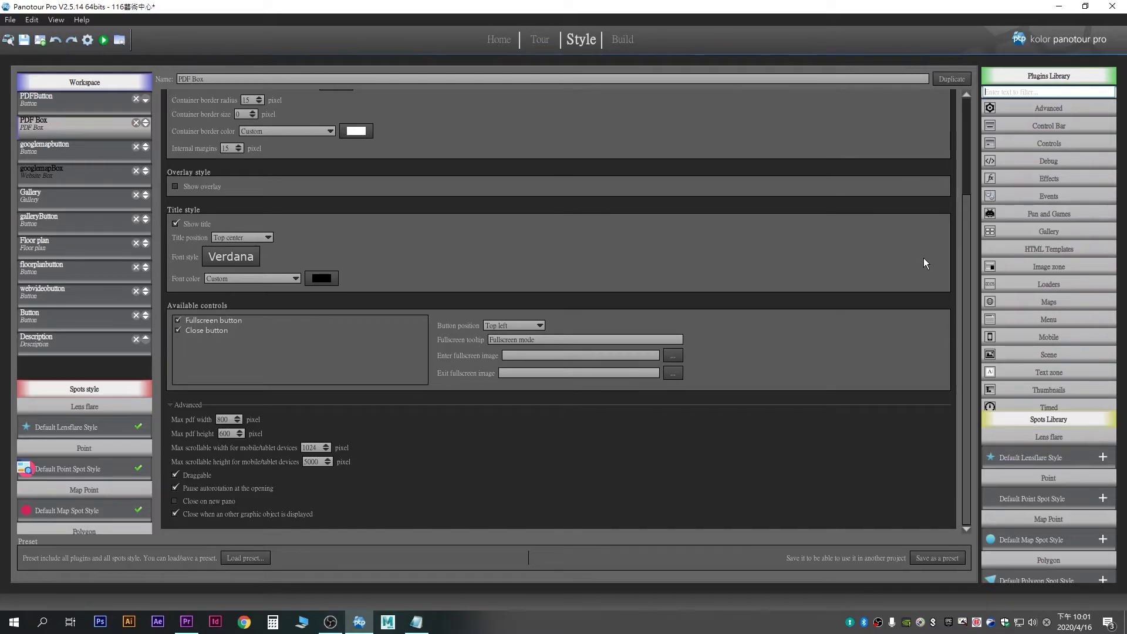
Step: Add the Find Objects Game plugin and set its counter's x and y offsets to 50 pixels
click(1039, 213)
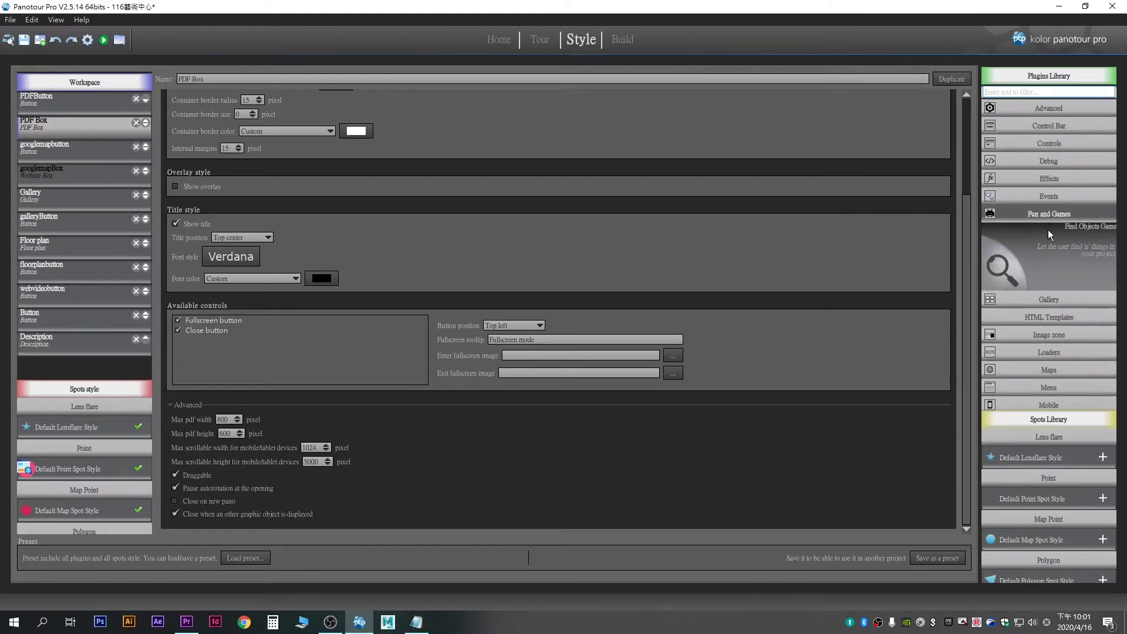
double_click(1048, 238)
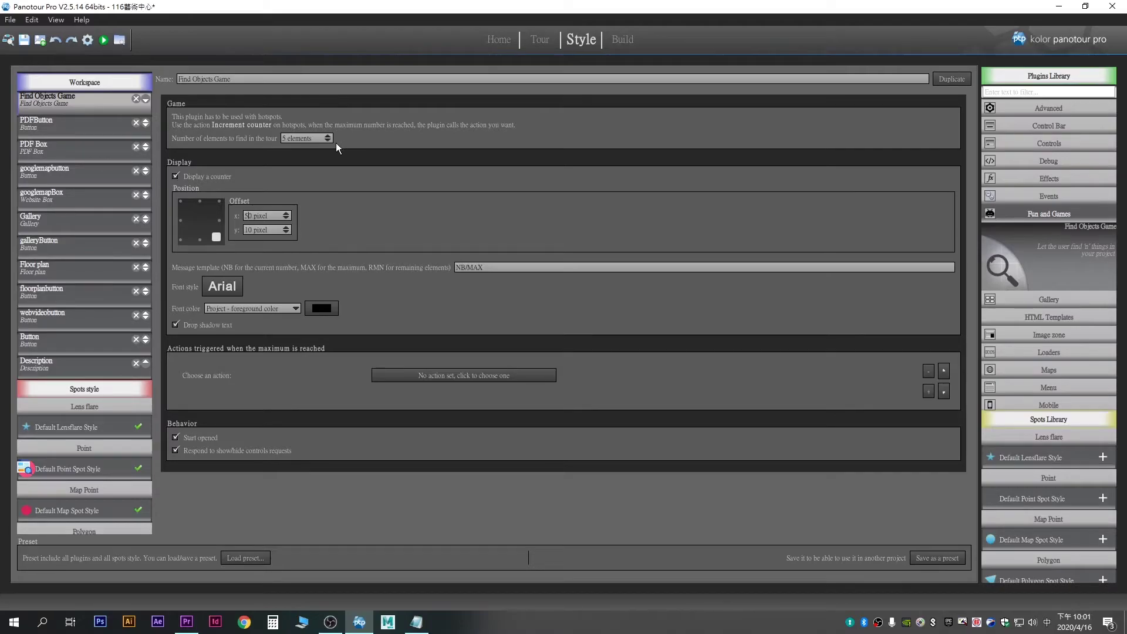
text(5)
click(412, 377)
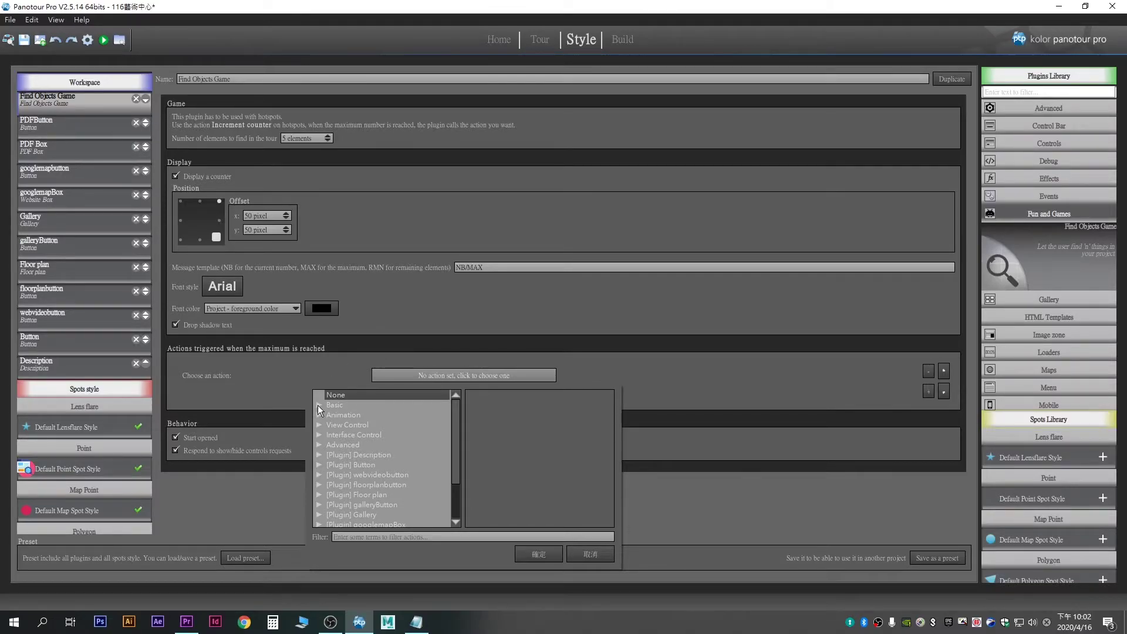
drag(457, 410, 321, 403)
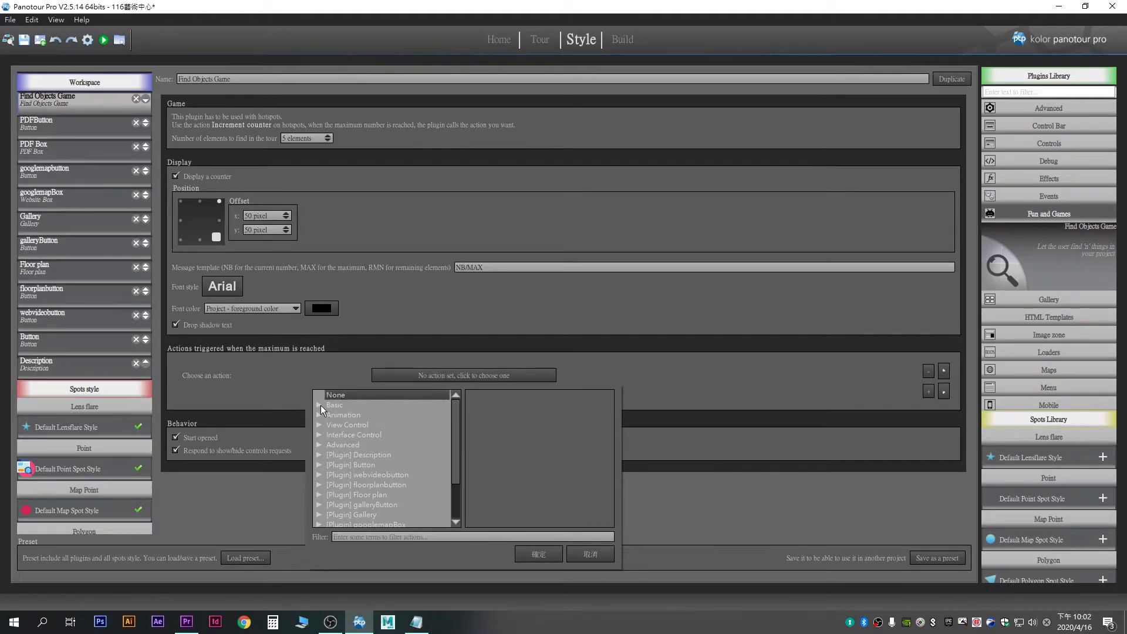
click(318, 405)
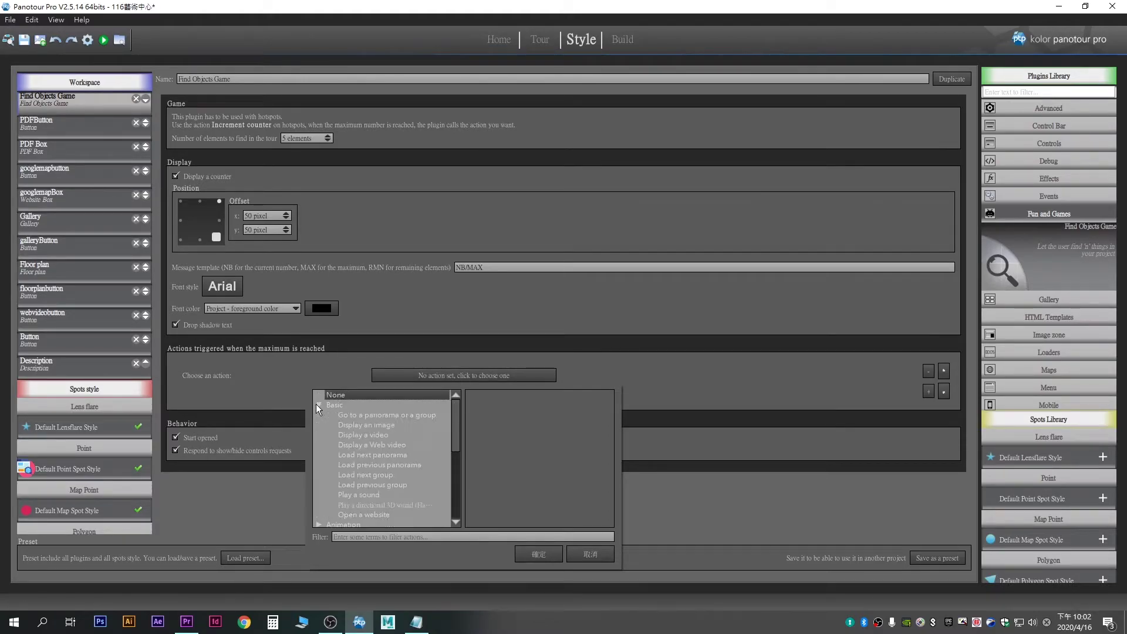
drag(457, 426, 458, 446)
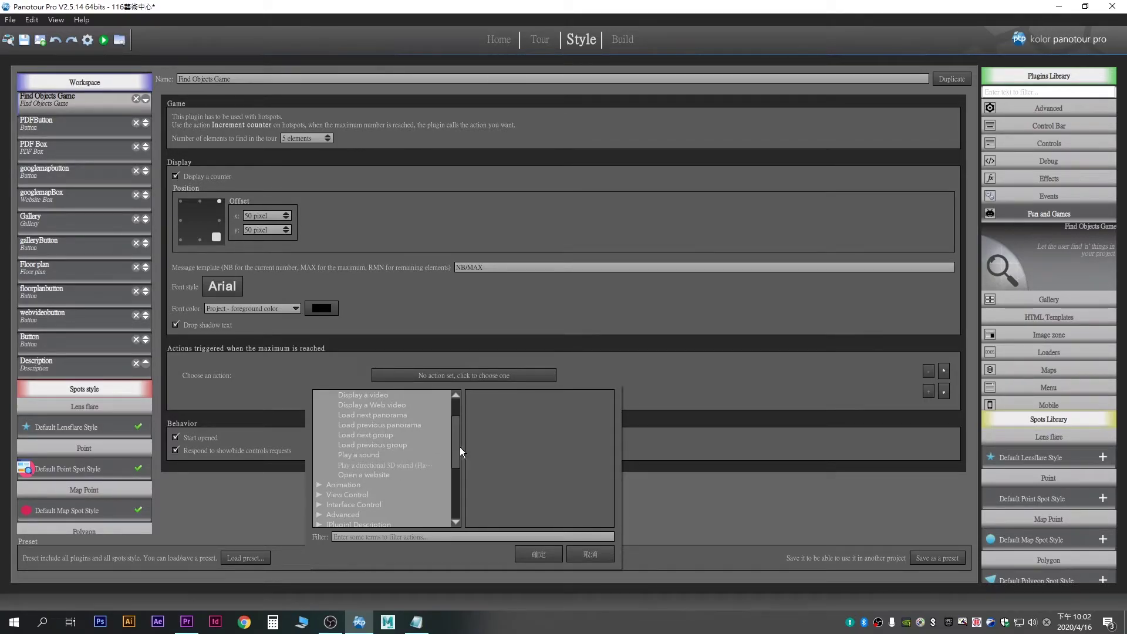
drag(455, 443, 454, 432)
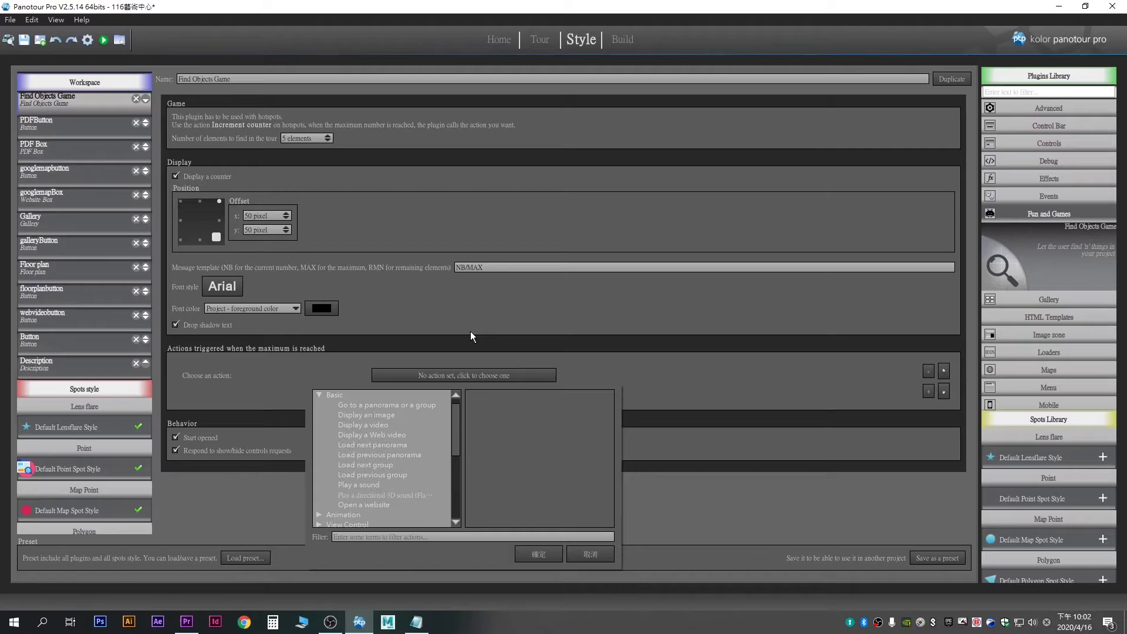
key(Escape)
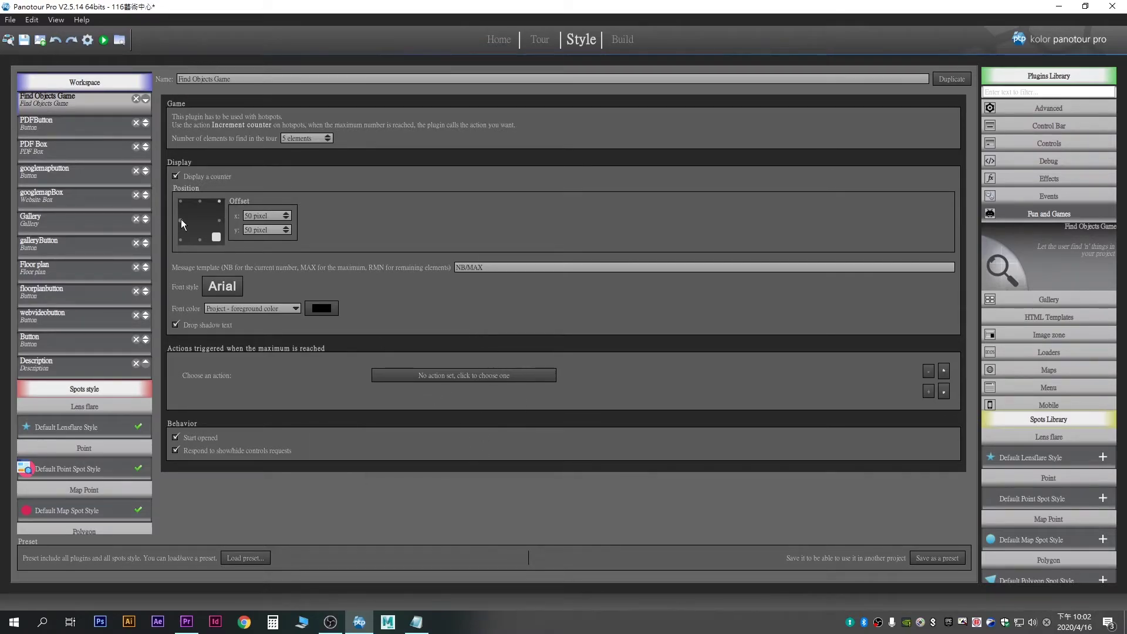
Step: Filter the plugins library by "web" and add the Web video Box plugin to the workspace
click(1035, 94)
text(we)
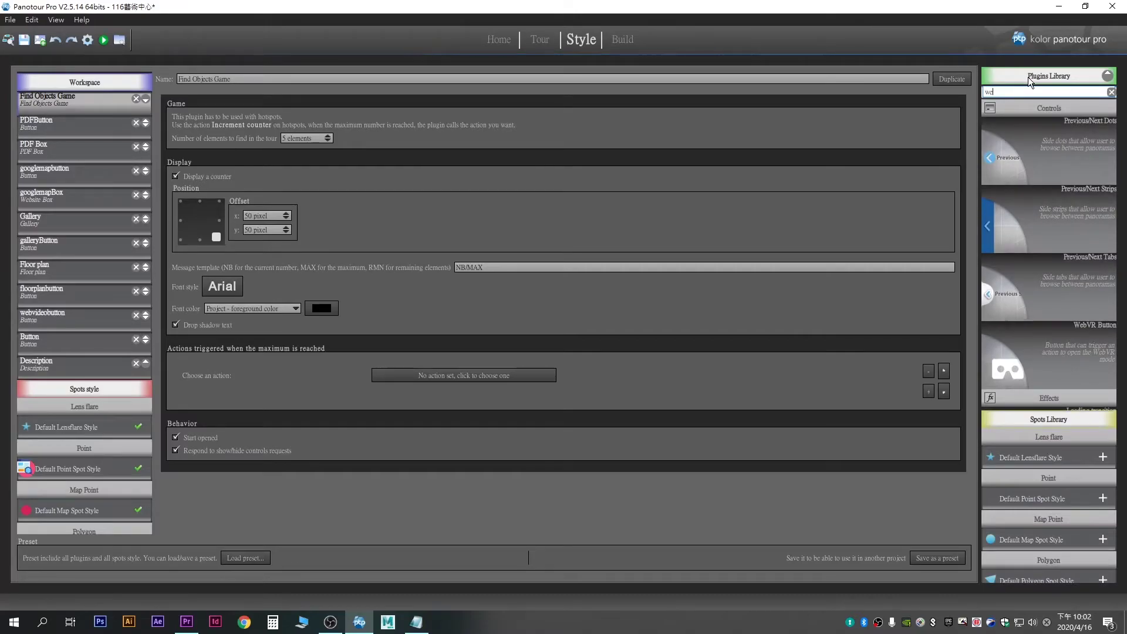
text(b)
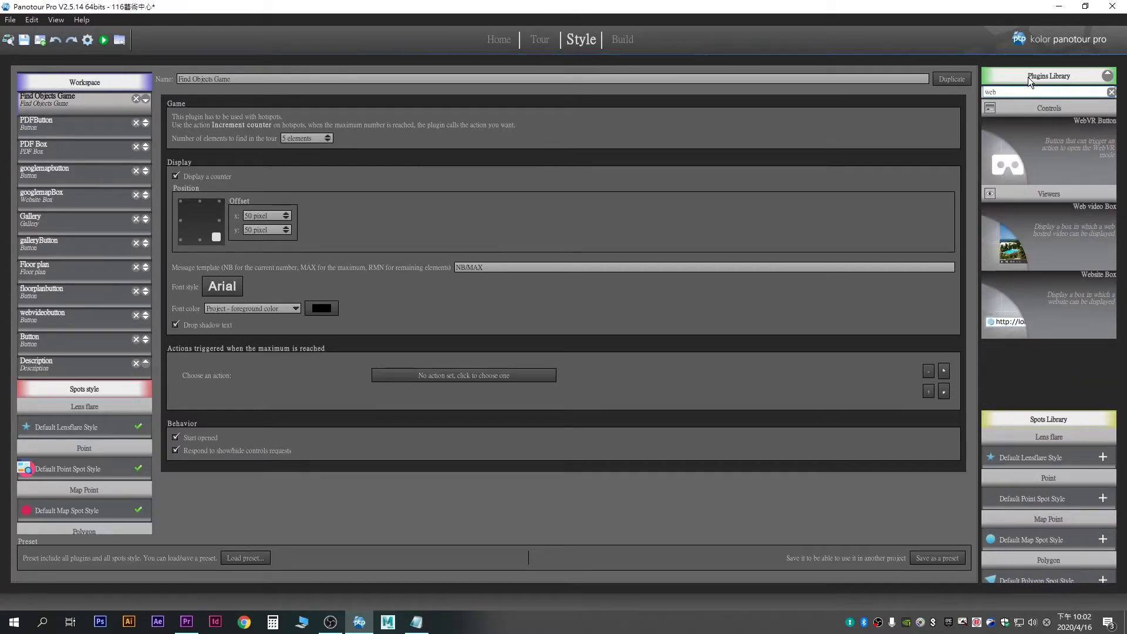
double_click(1090, 227)
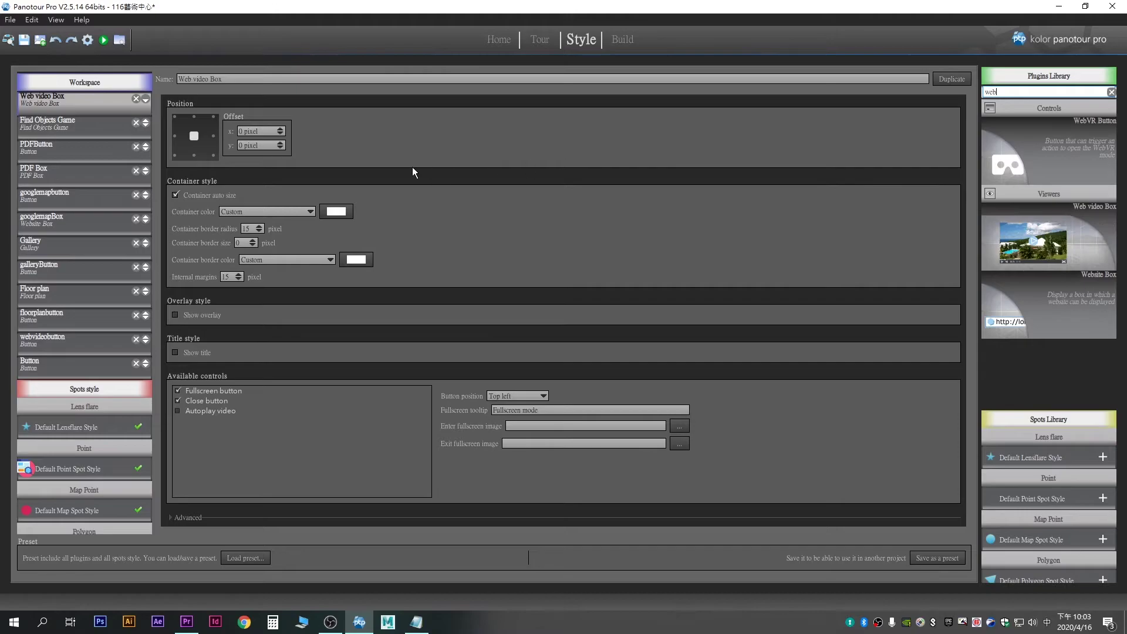
Step: Anchor the Web video Box at the lower-right corner, and enable autoplay, dragging and pausing the sound at the opening
click(213, 154)
click(178, 411)
click(172, 517)
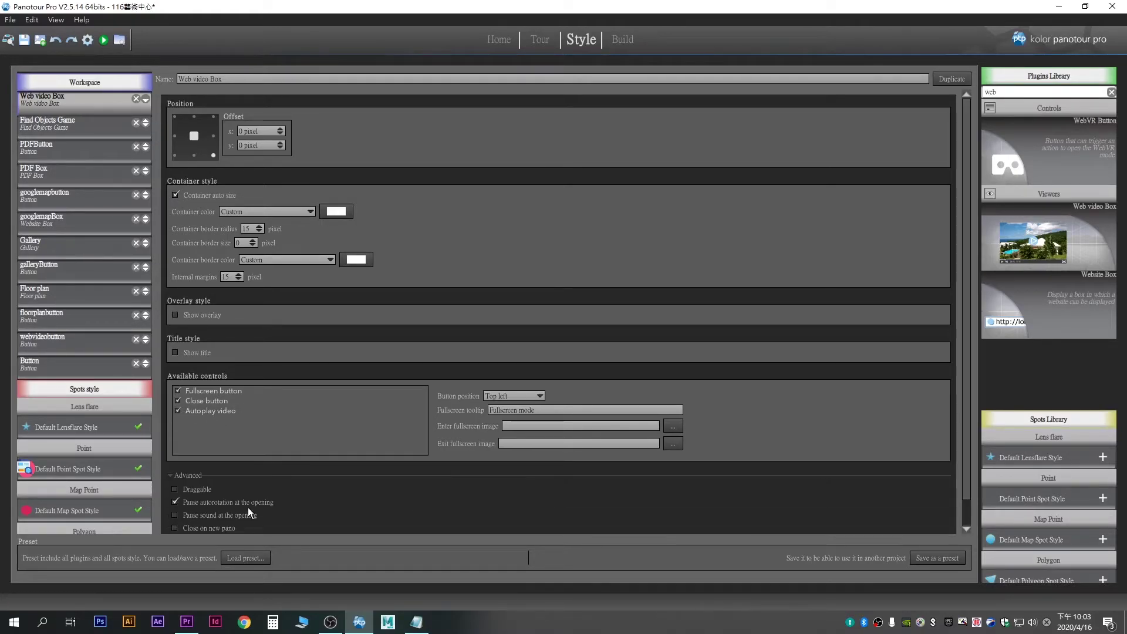
scroll(231, 507, down, 1)
click(198, 460)
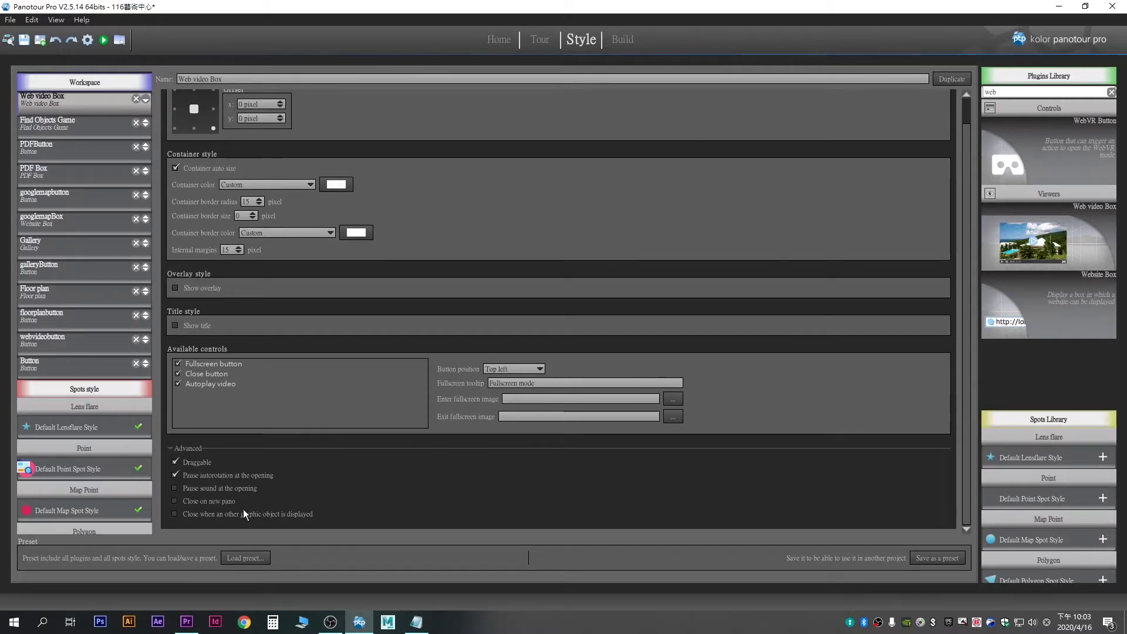
click(174, 487)
Step: Set the Find Objects Game's maximum-reached action to Open the Web video Box
click(80, 123)
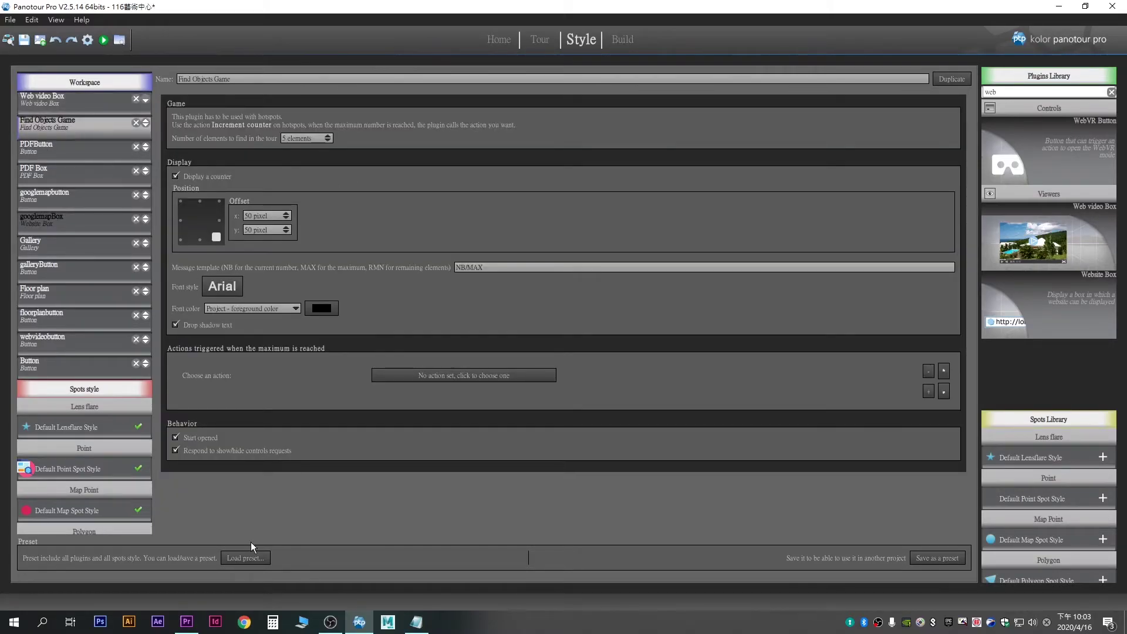
click(414, 377)
drag(454, 419, 463, 470)
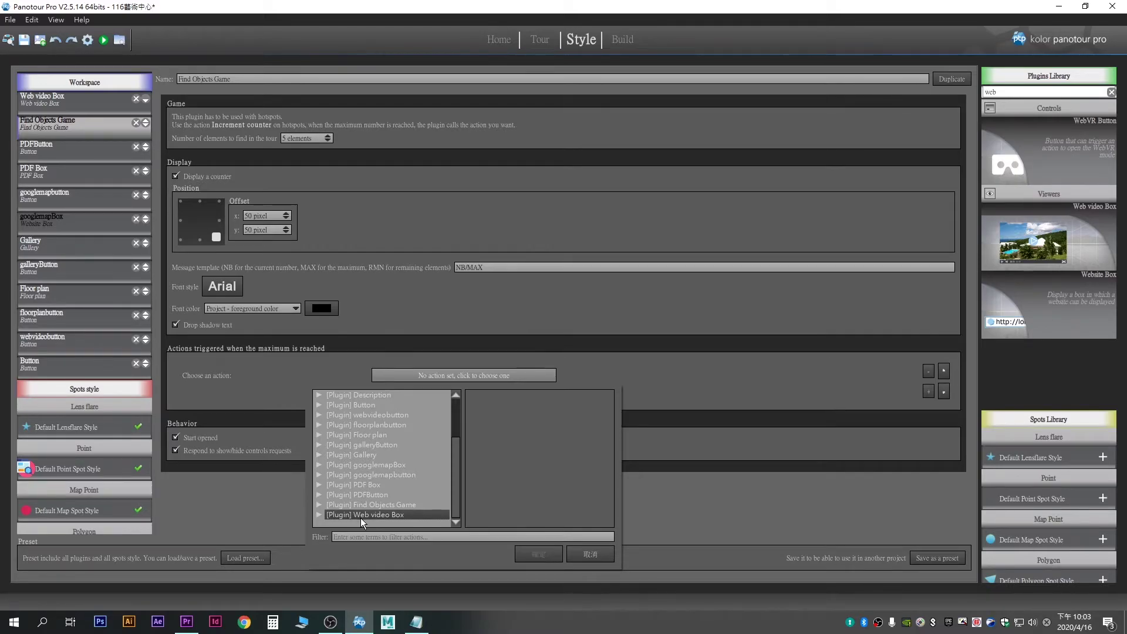
double_click(361, 517)
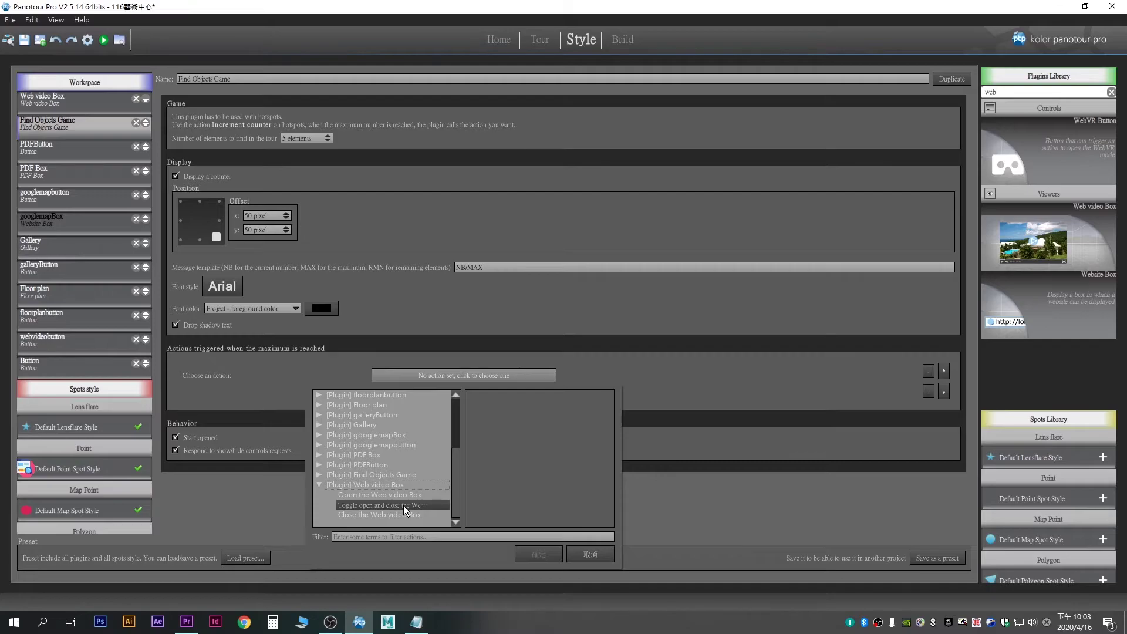
click(407, 495)
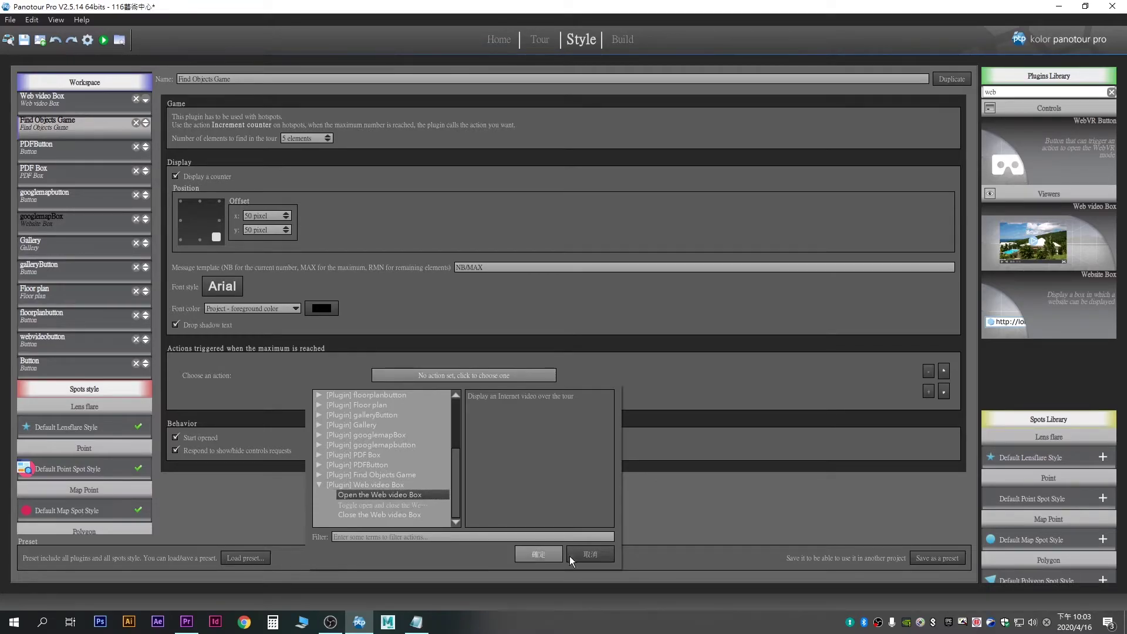
click(539, 554)
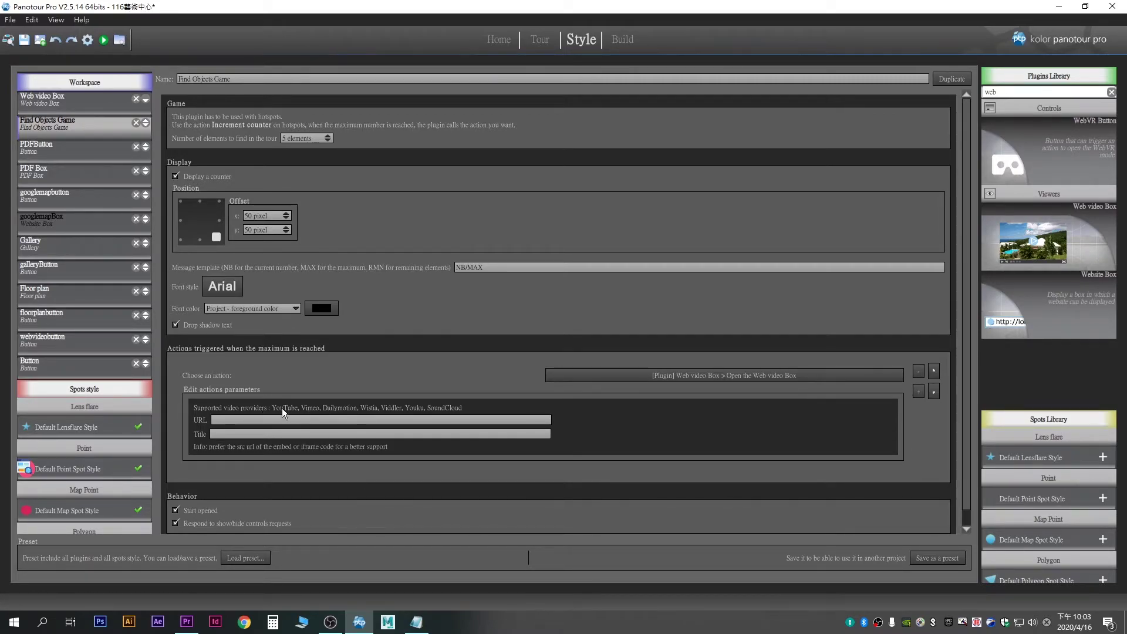
Step: Switch to Chrome and open the National Geographic polar bear family video on YouTube
click(244, 621)
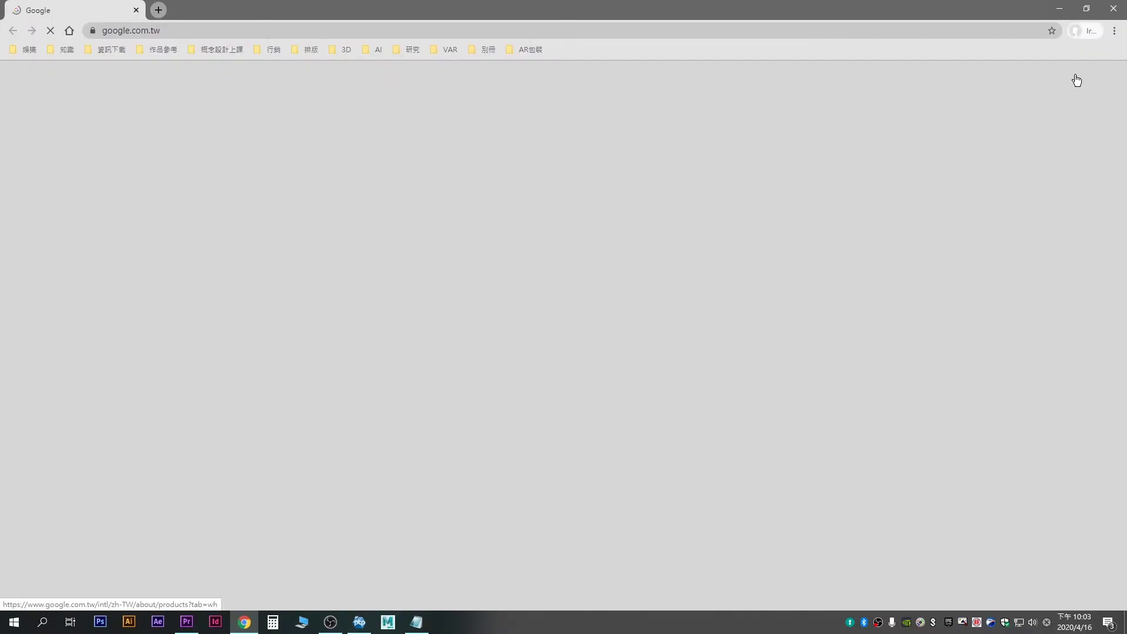
click(1074, 78)
click(1069, 131)
scroll(427, 111, down, 10)
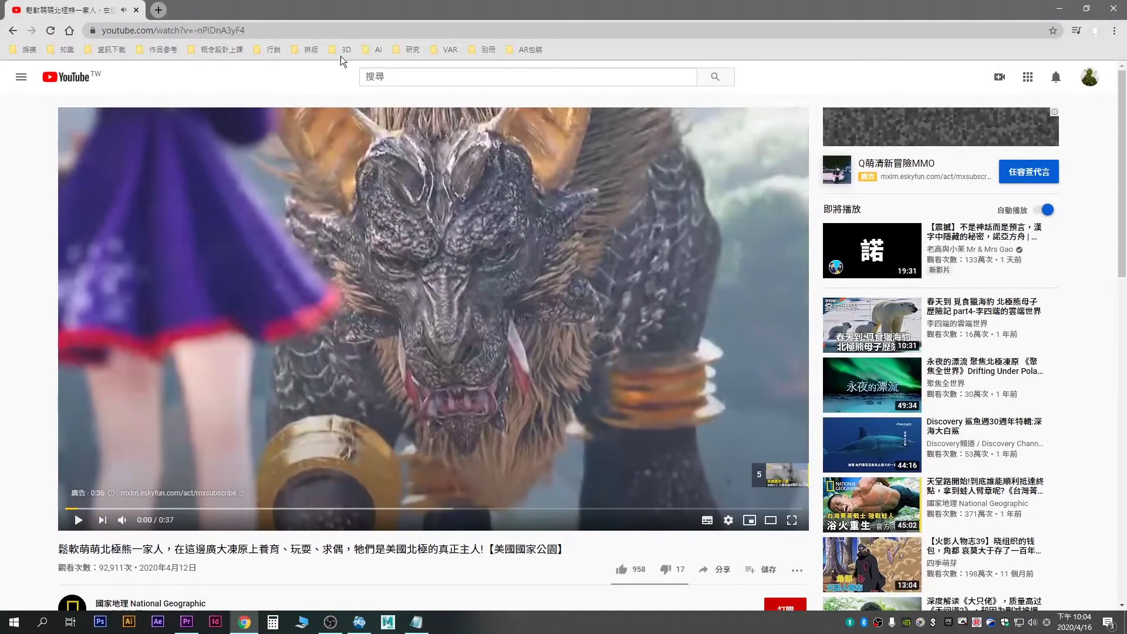
scroll(762, 540, down, 3)
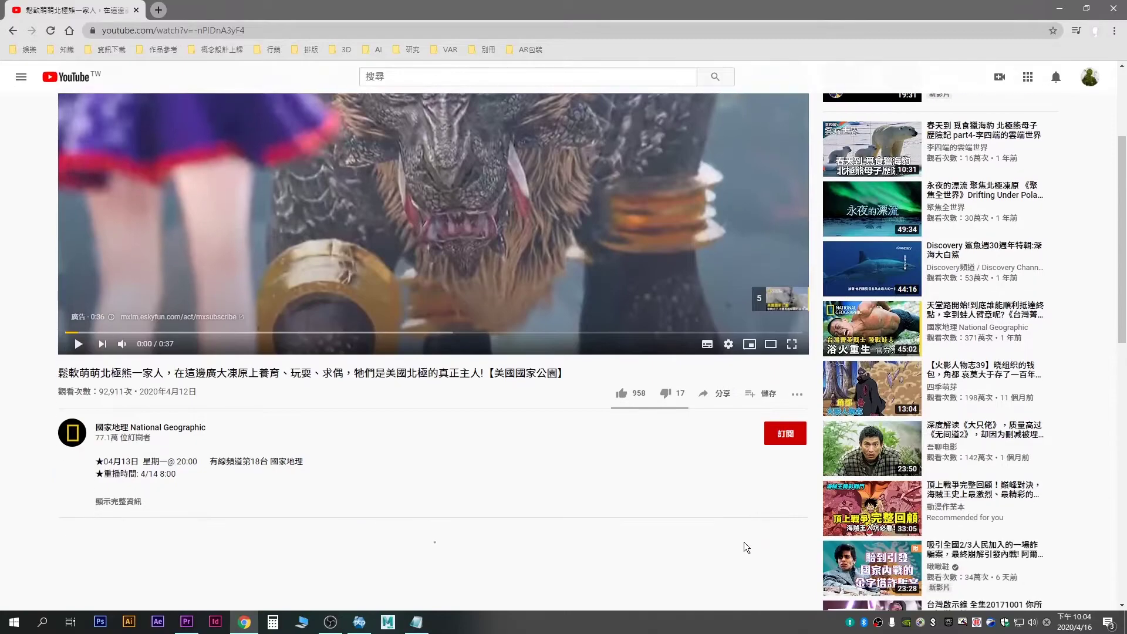
Step: Copy the polar bear video's iframe embed code from its sharing options
click(722, 399)
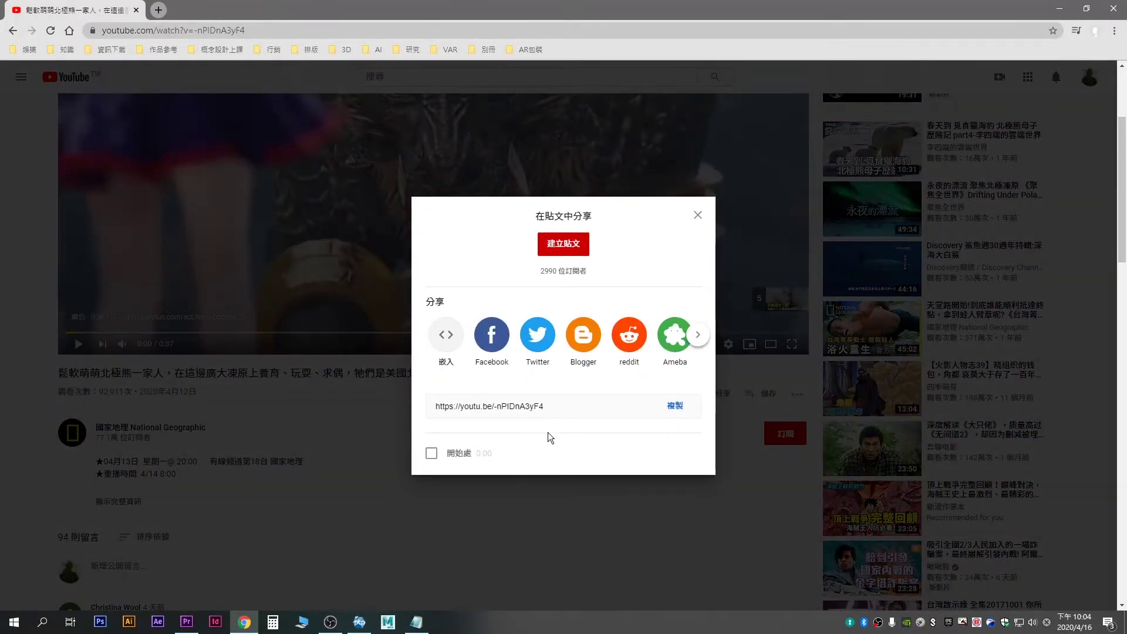
click(450, 340)
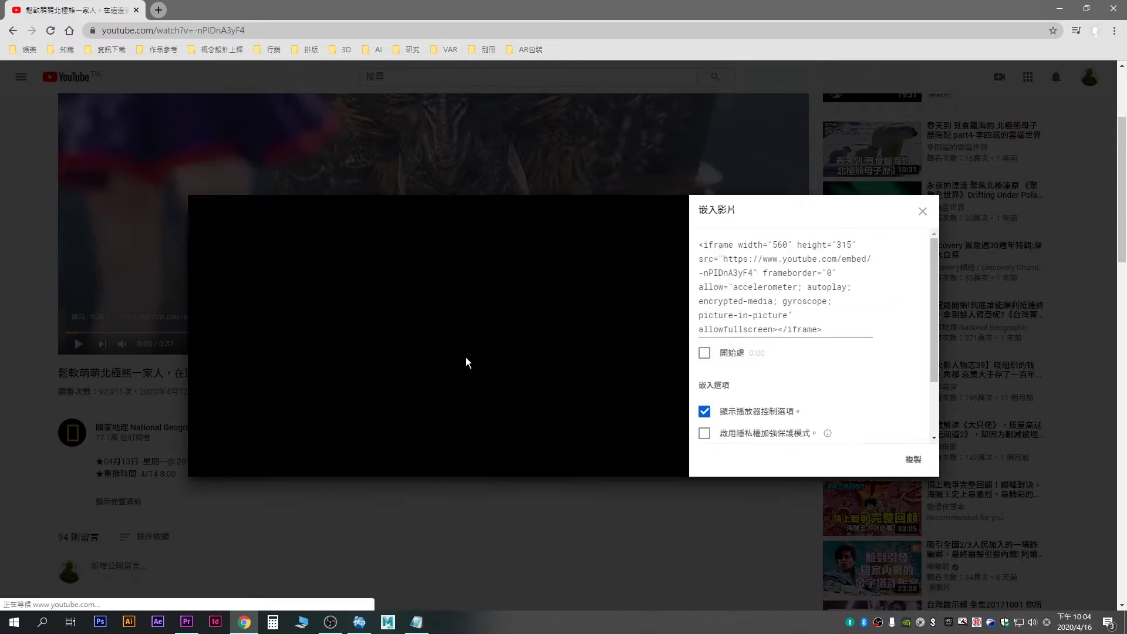
click(753, 273)
right_click(753, 273)
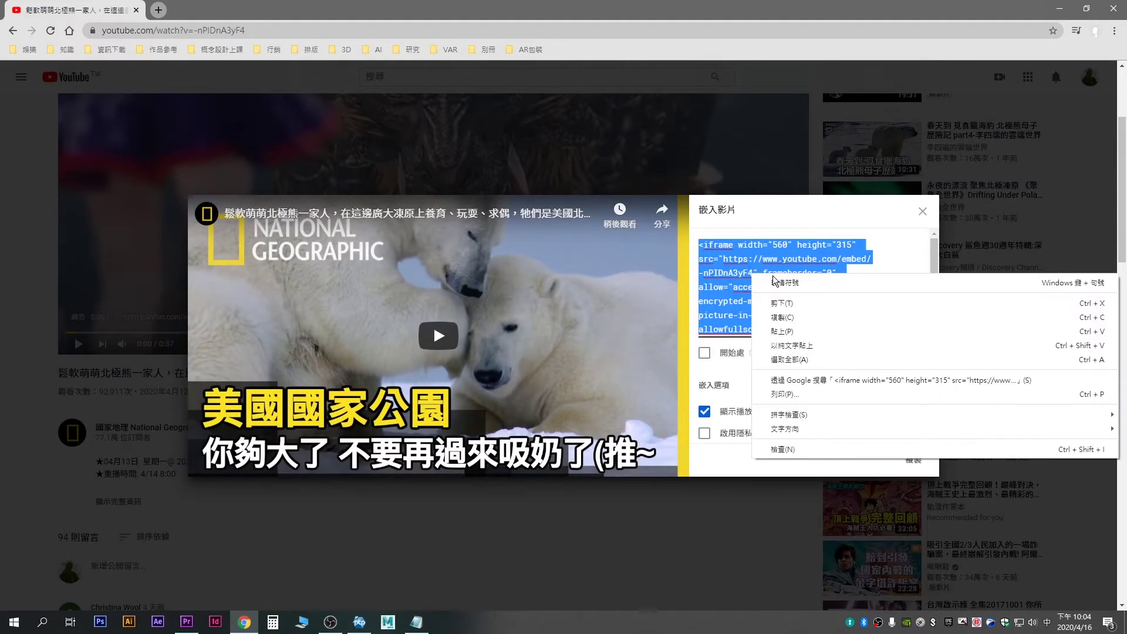
click(782, 316)
Step: Switch to Notepad and replace the old Google Maps iframe text with the copied YouTube embed code
click(1060, 9)
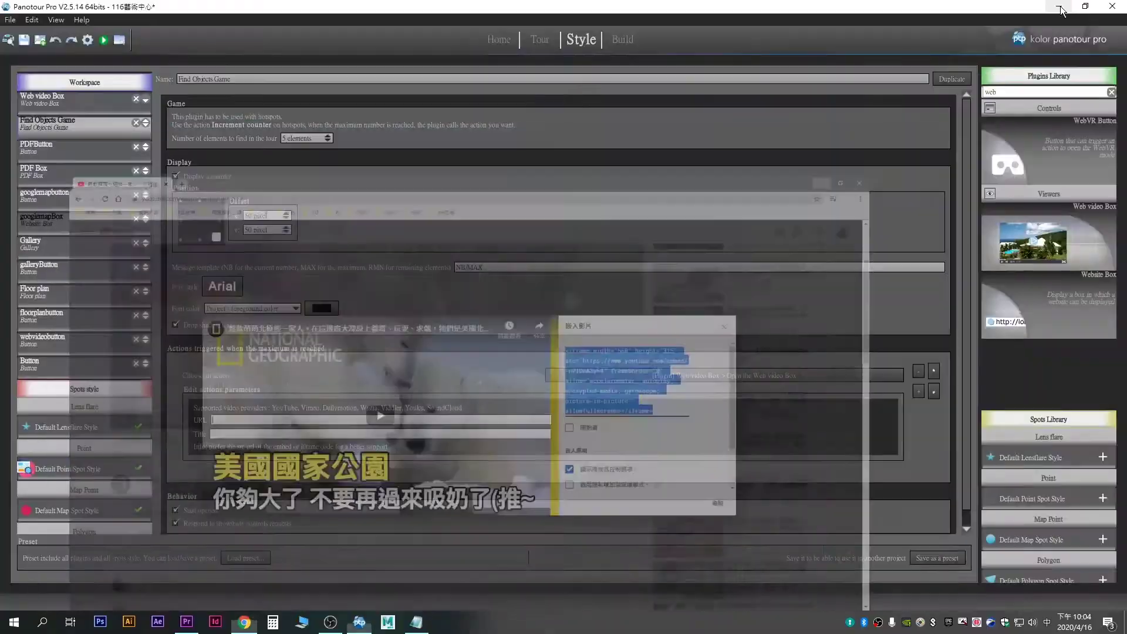
click(416, 622)
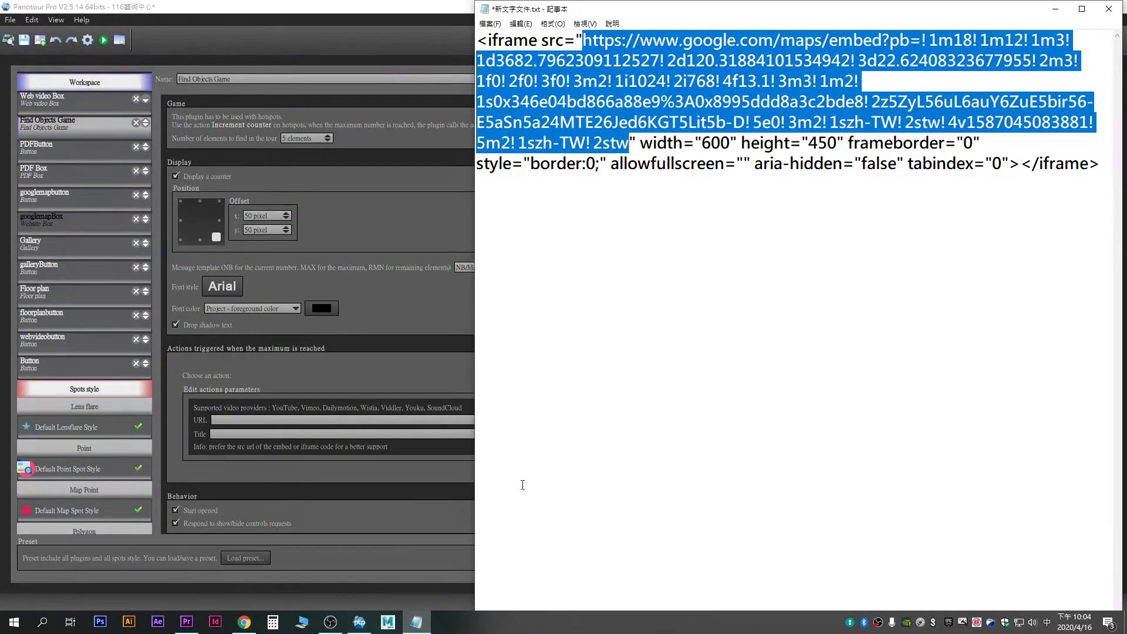
click(705, 164)
drag(1100, 167, 518, 56)
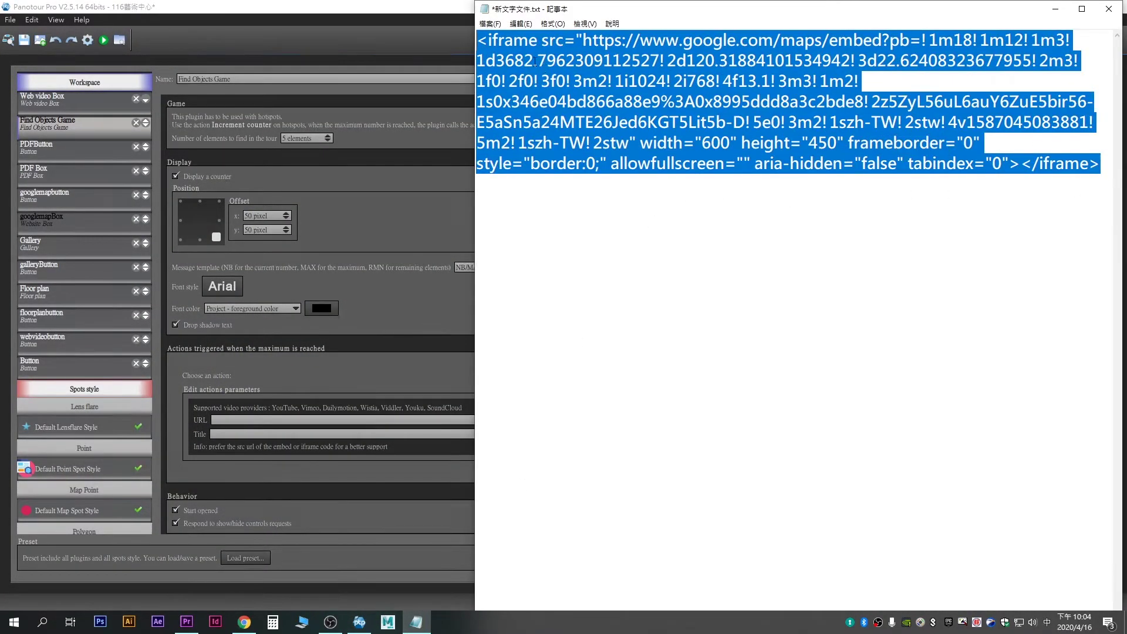
right_click(542, 69)
click(586, 119)
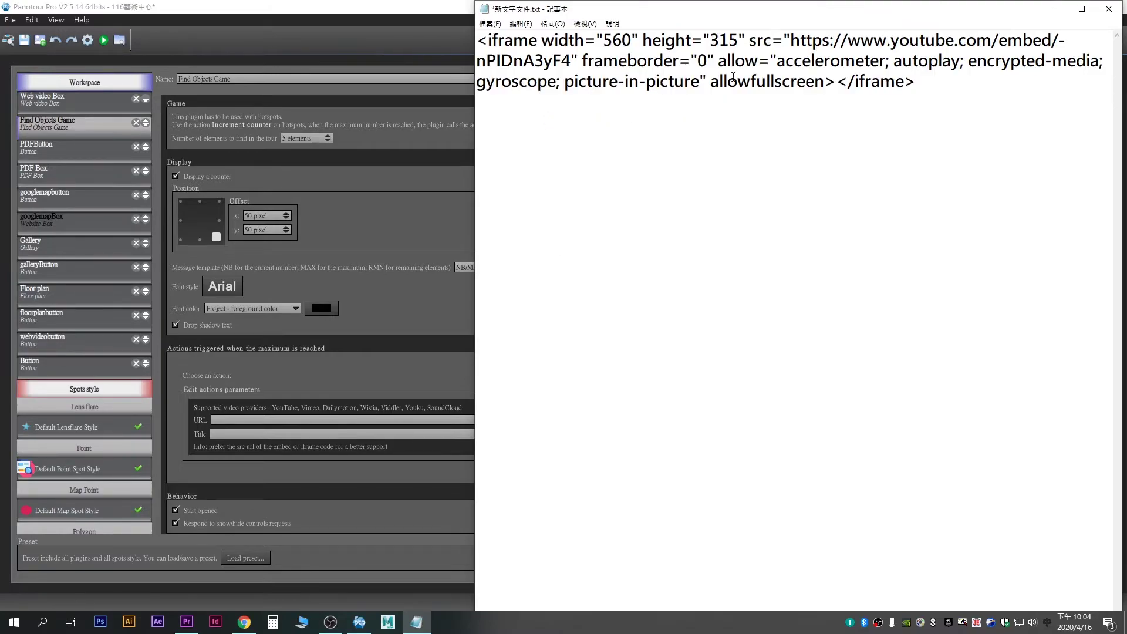
drag(791, 41, 568, 61)
right_click(568, 61)
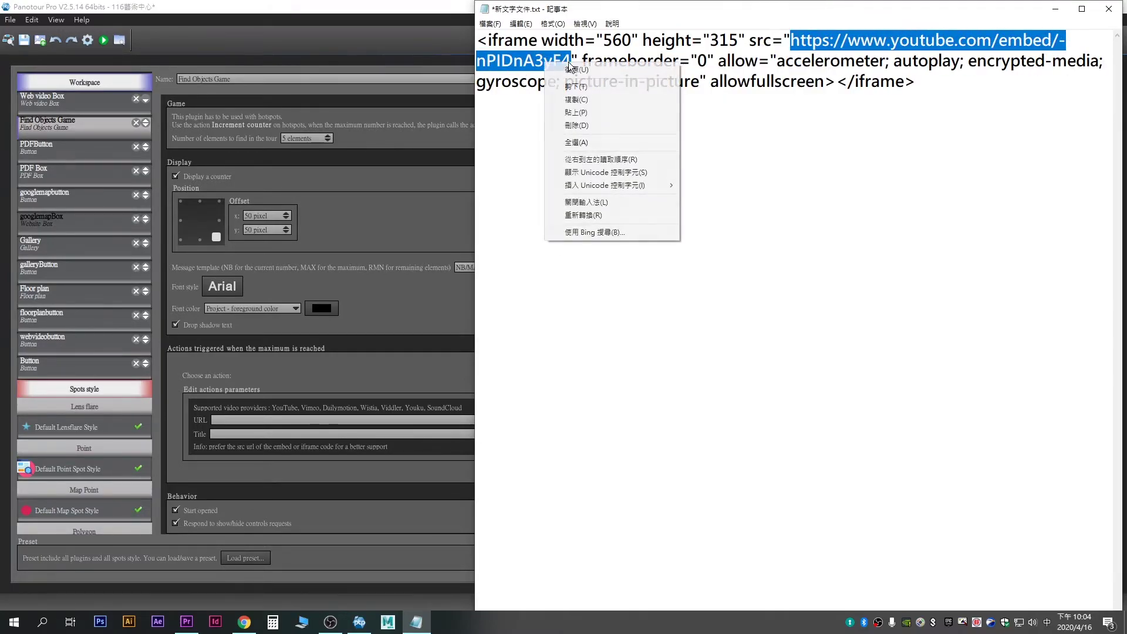
click(575, 99)
click(228, 420)
right_click(239, 418)
click(270, 474)
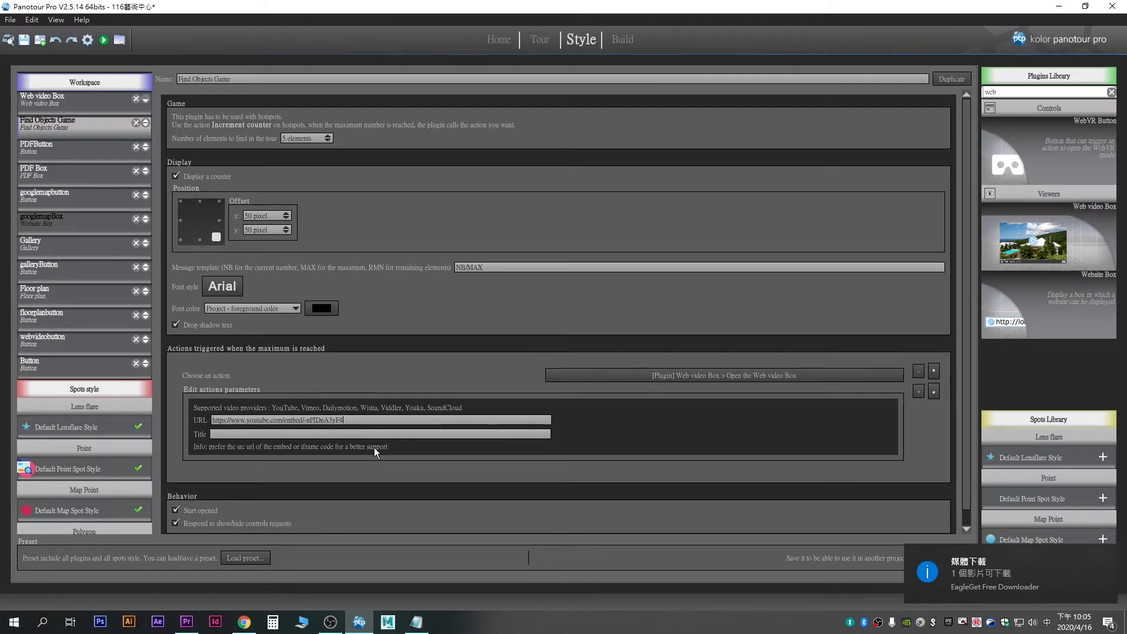
Step: Copy 鬆軟萌萌北極熊一家人 from the YouTube video title and paste it as the title of the game's video action
click(245, 621)
drag(164, 374, 59, 373)
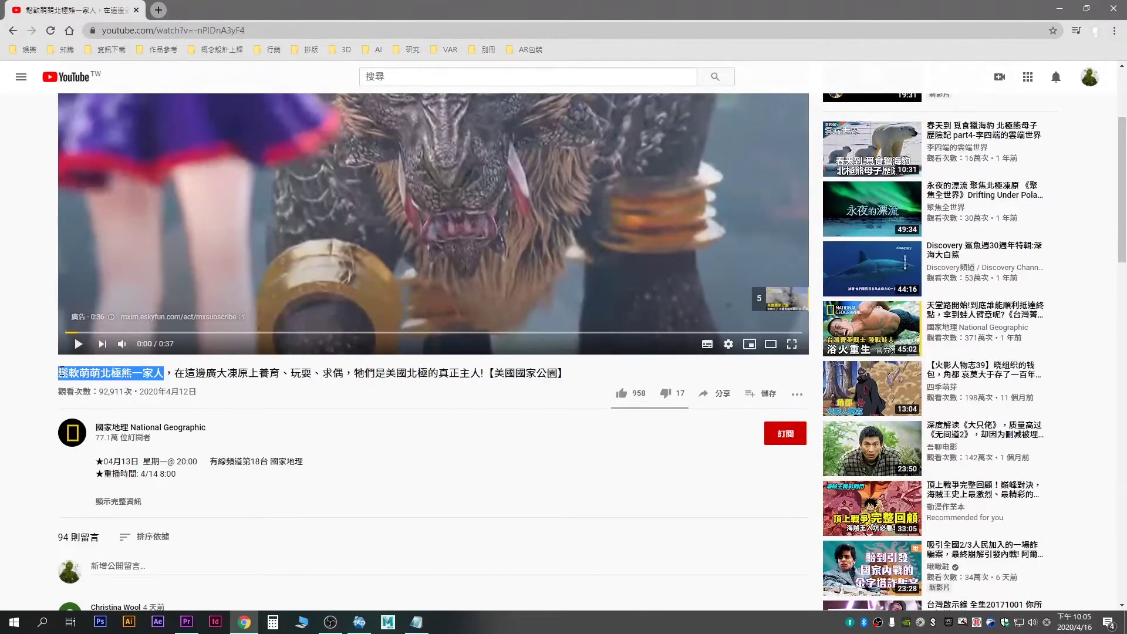
click(109, 385)
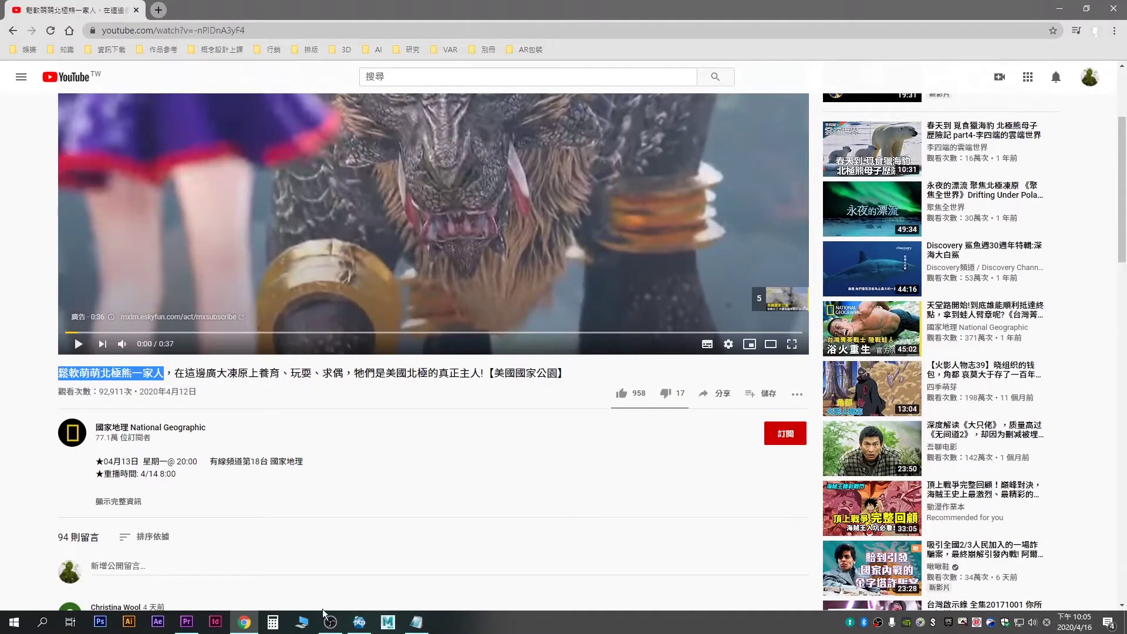
click(359, 622)
click(244, 418)
right_click(244, 418)
click(311, 483)
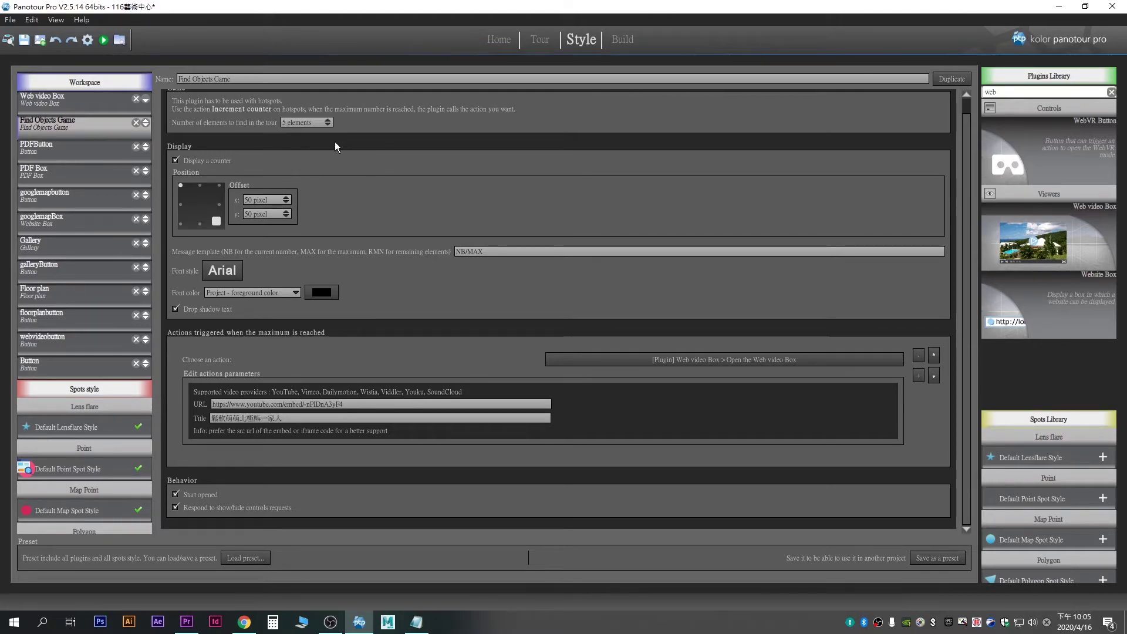
Step: Anchor the Find Objects Game counter at the middle of the left edge
scroll(334, 142, up, 1)
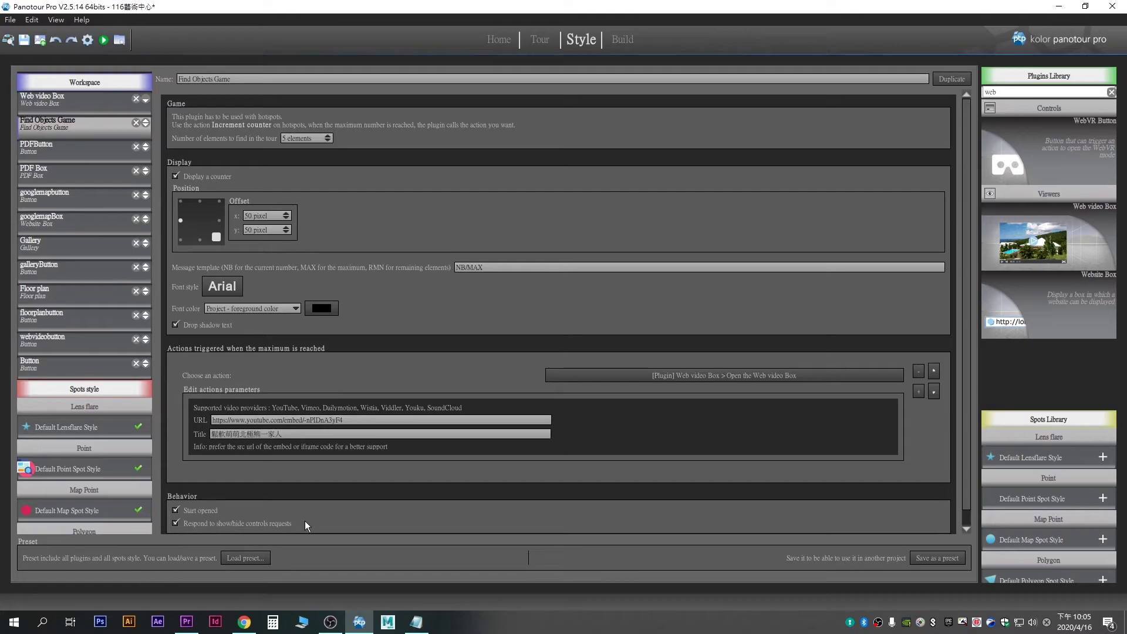
scroll(174, 491, down, 1)
Step: Set the Default Picture Spot Style's action to Increment counter of the Find Objects Game plugin
scroll(98, 493, down, 3)
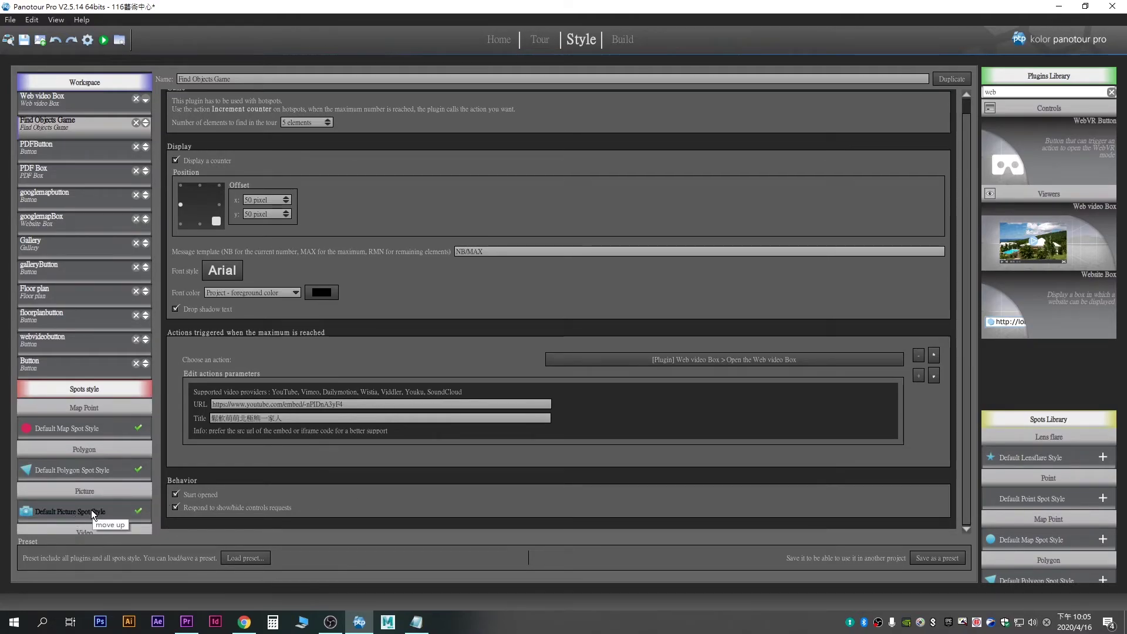
click(86, 511)
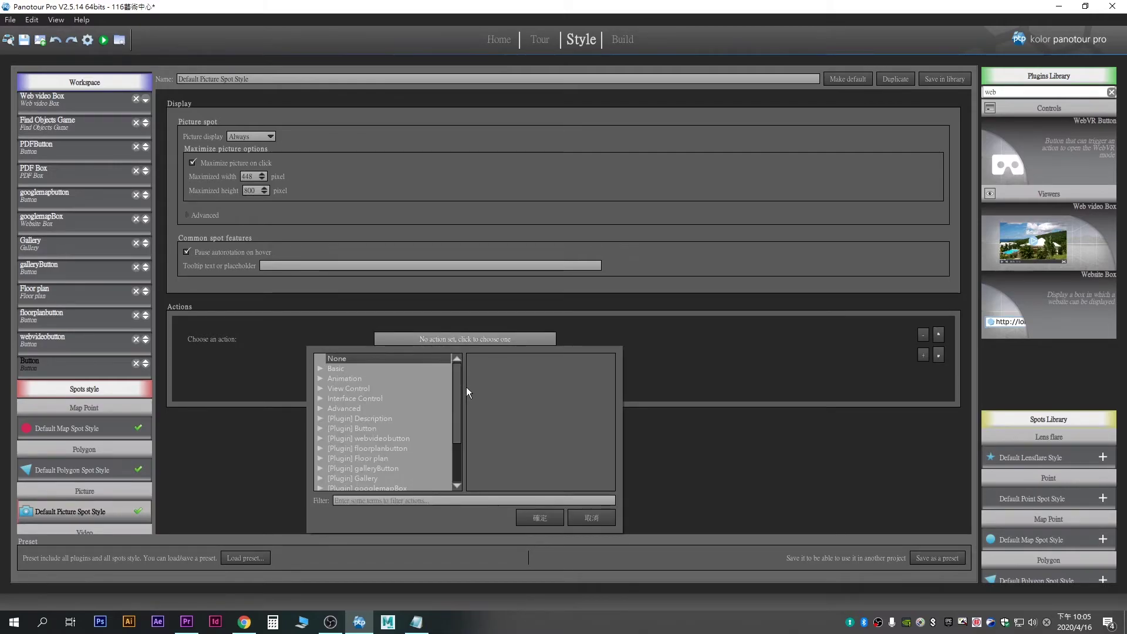
drag(457, 379, 463, 417)
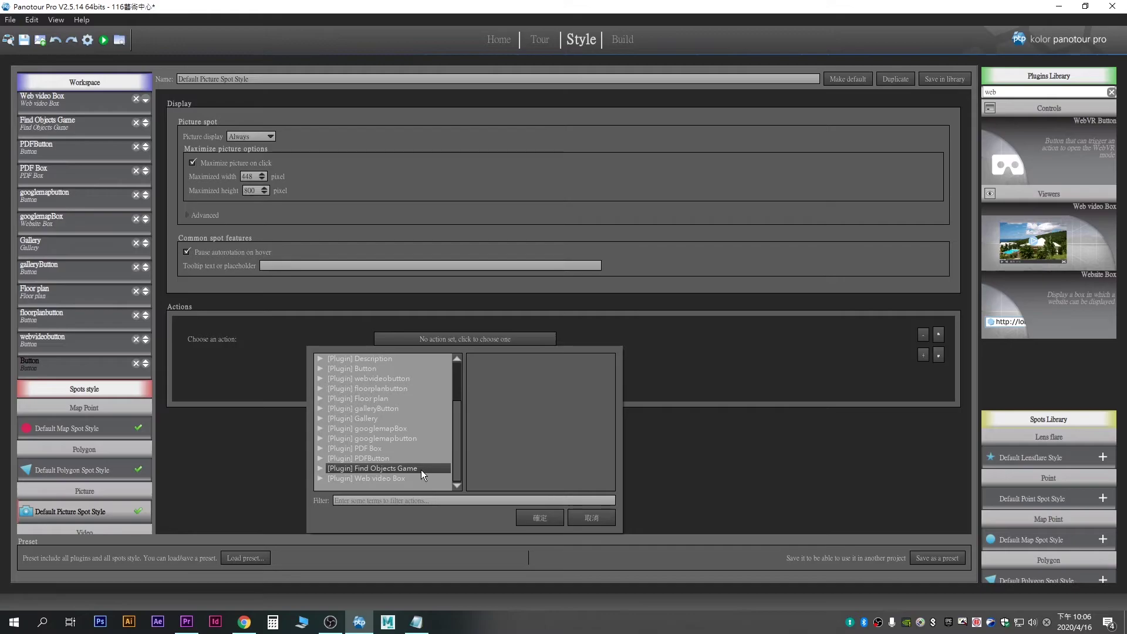
click(371, 467)
double_click(415, 467)
drag(463, 424, 464, 442)
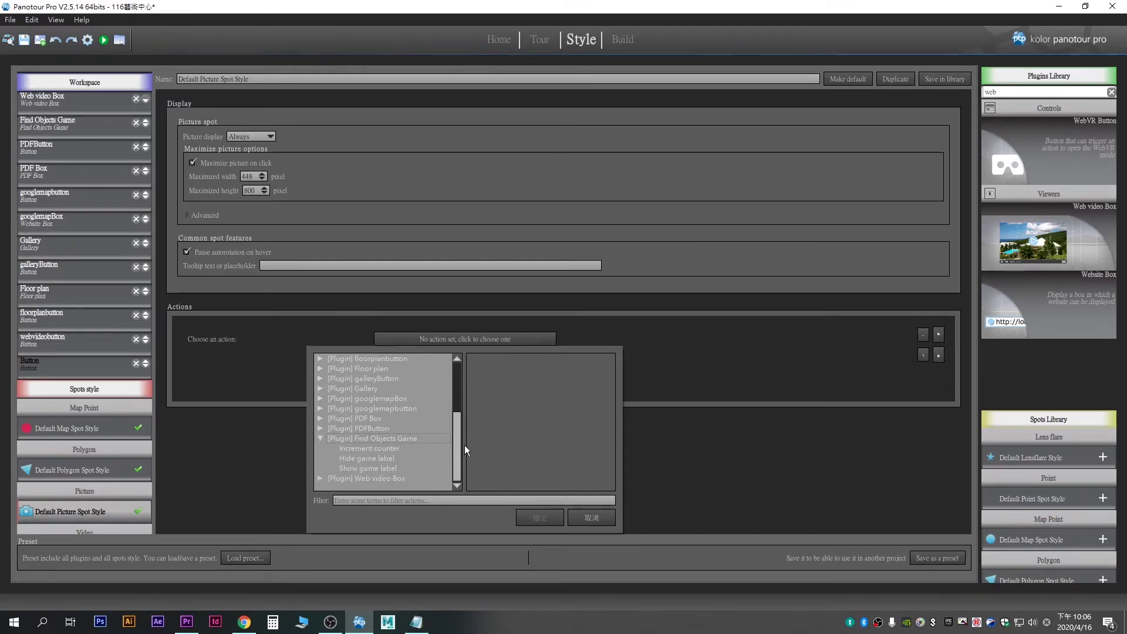
double_click(410, 449)
Step: Add another Default Picture Spot Style from the spots library to the project and open its settings
scroll(88, 477, down, 1)
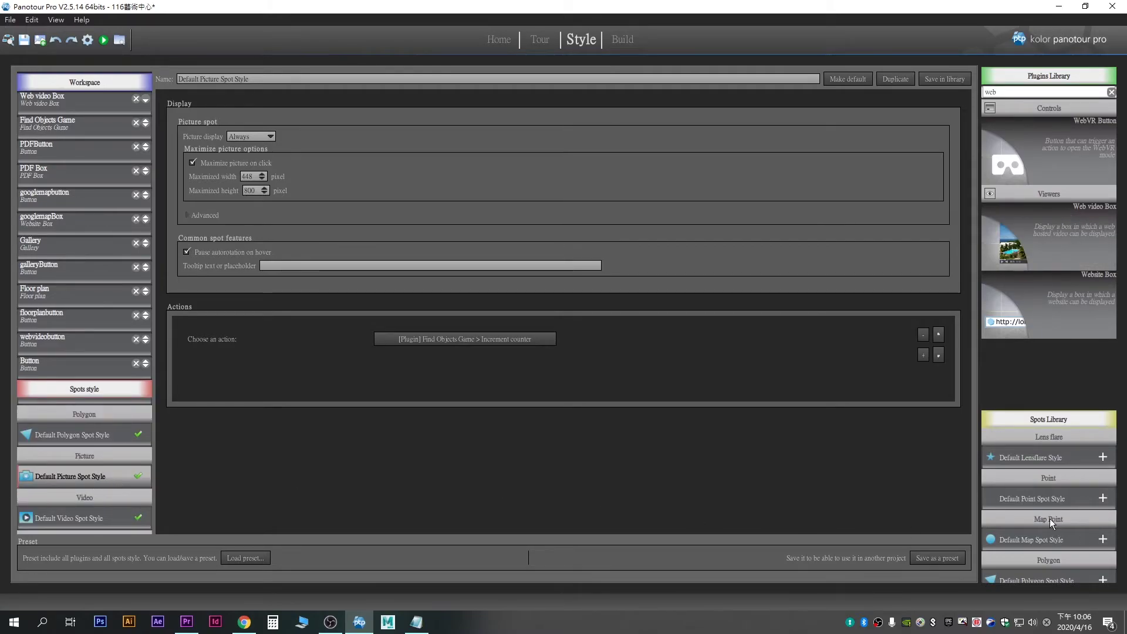
scroll(1053, 523, down, 2)
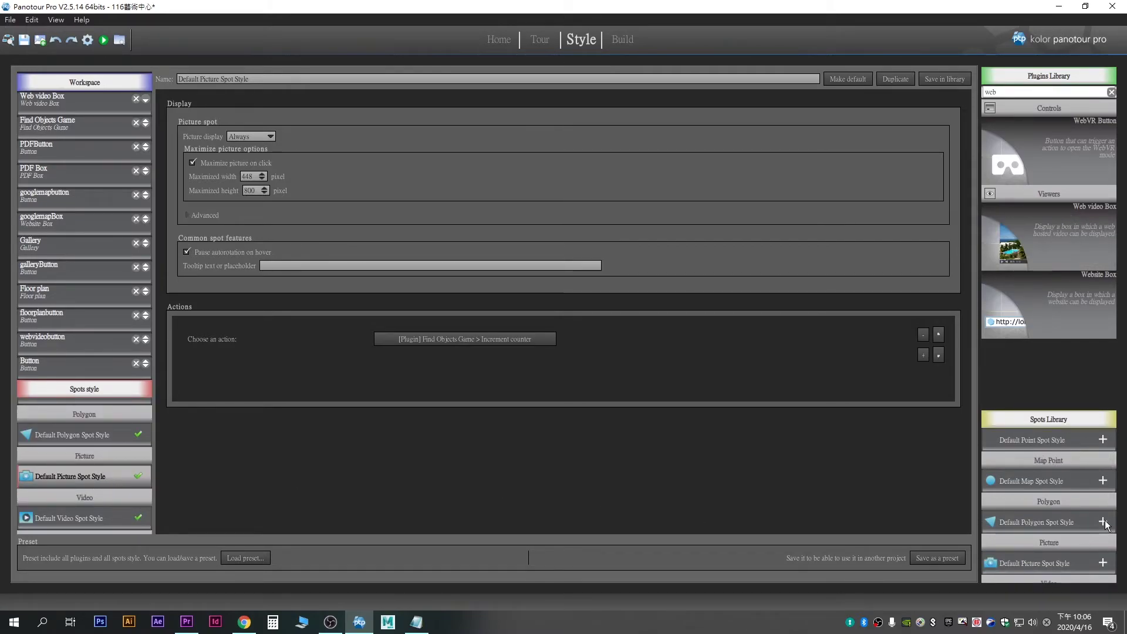
scroll(1082, 516, down, 1)
scroll(1082, 516, down, 1)
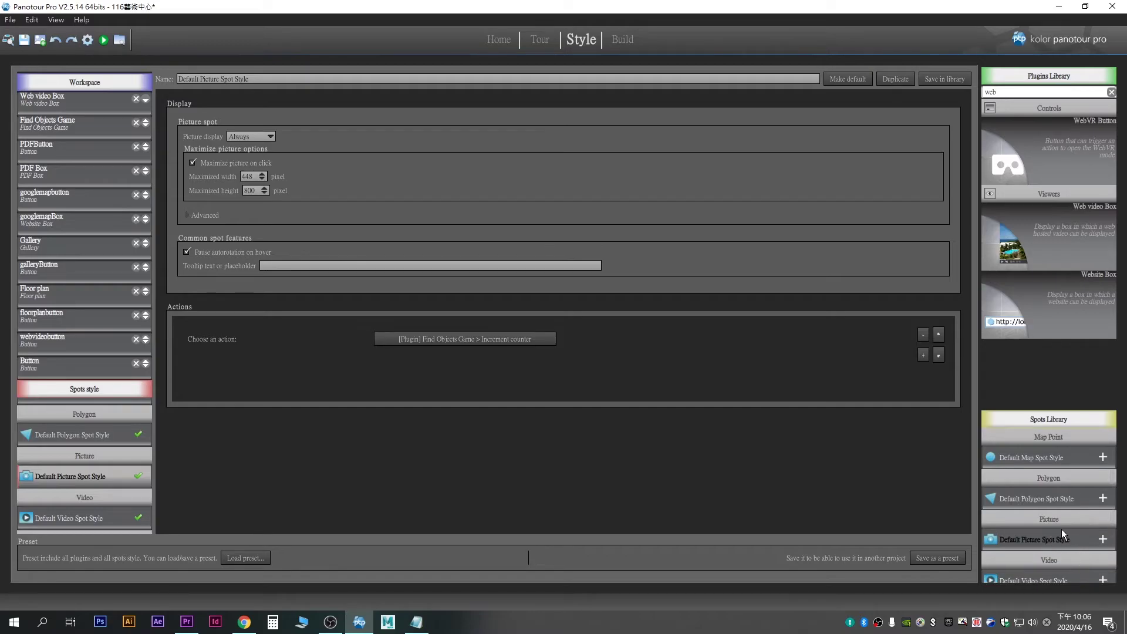
click(1102, 539)
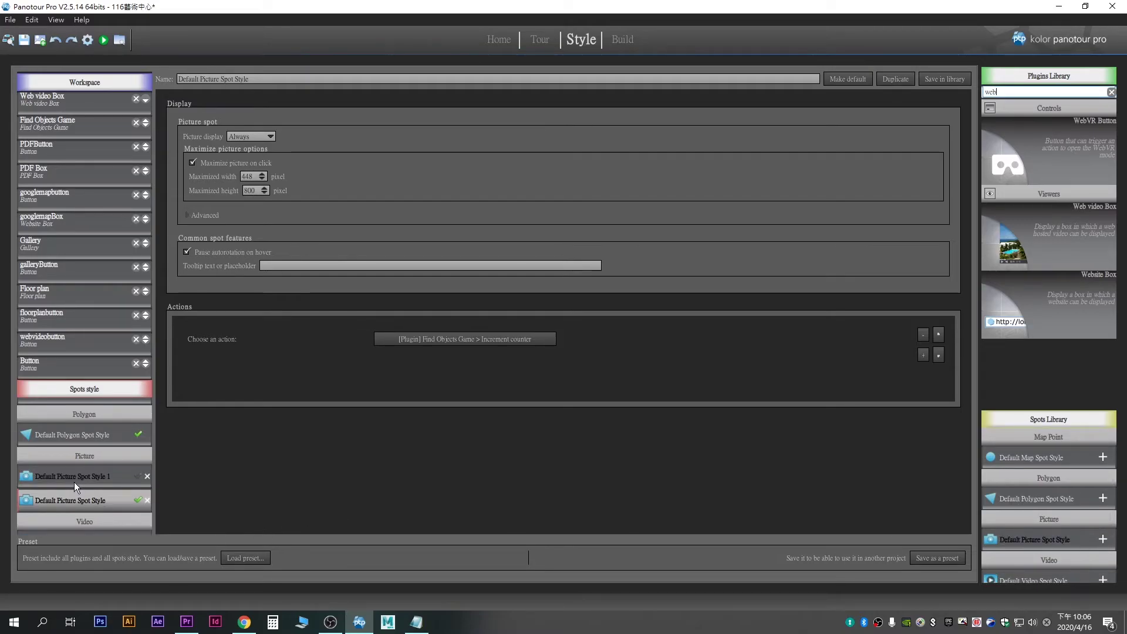
click(96, 478)
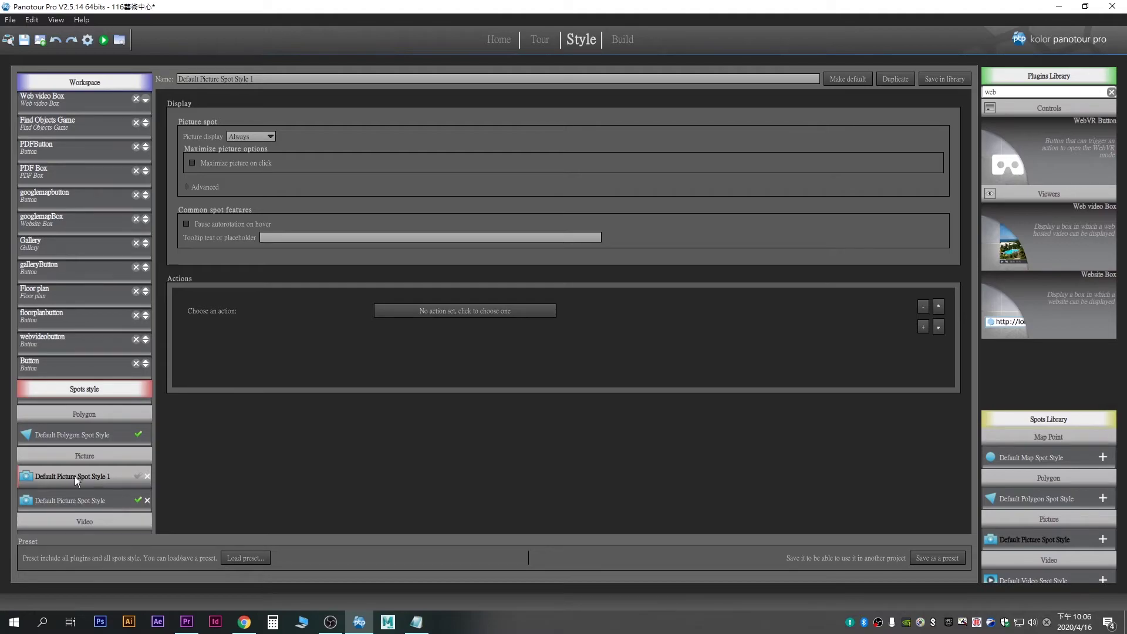
Step: Rename the picture spot style that has the Increment counter action as findobject
click(101, 497)
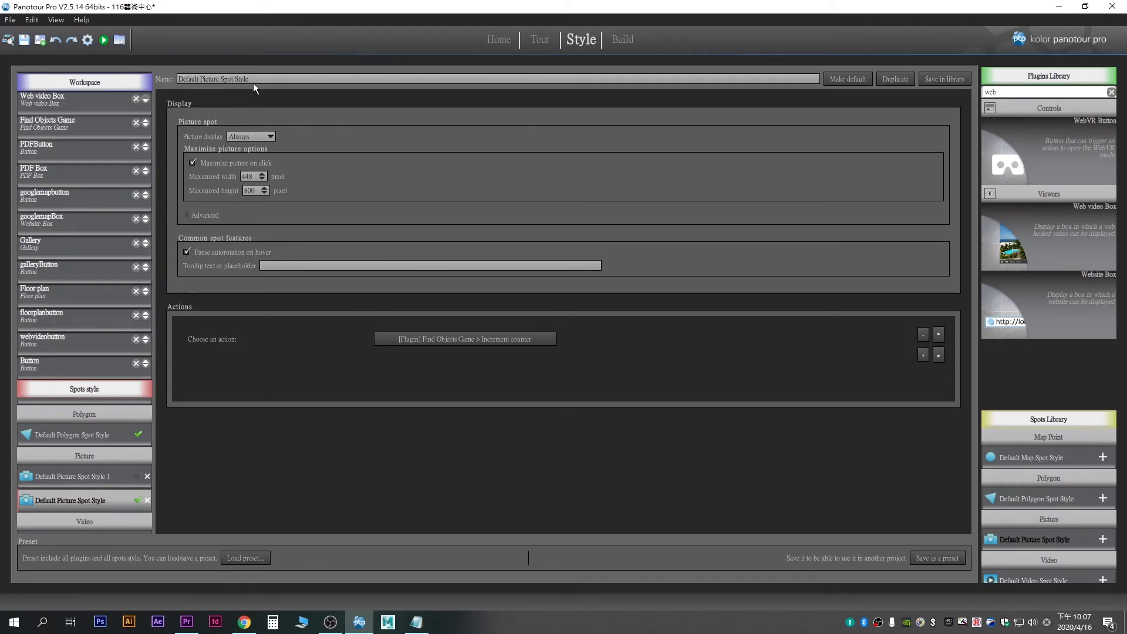
triple_click(196, 79)
key(ctrl+v)
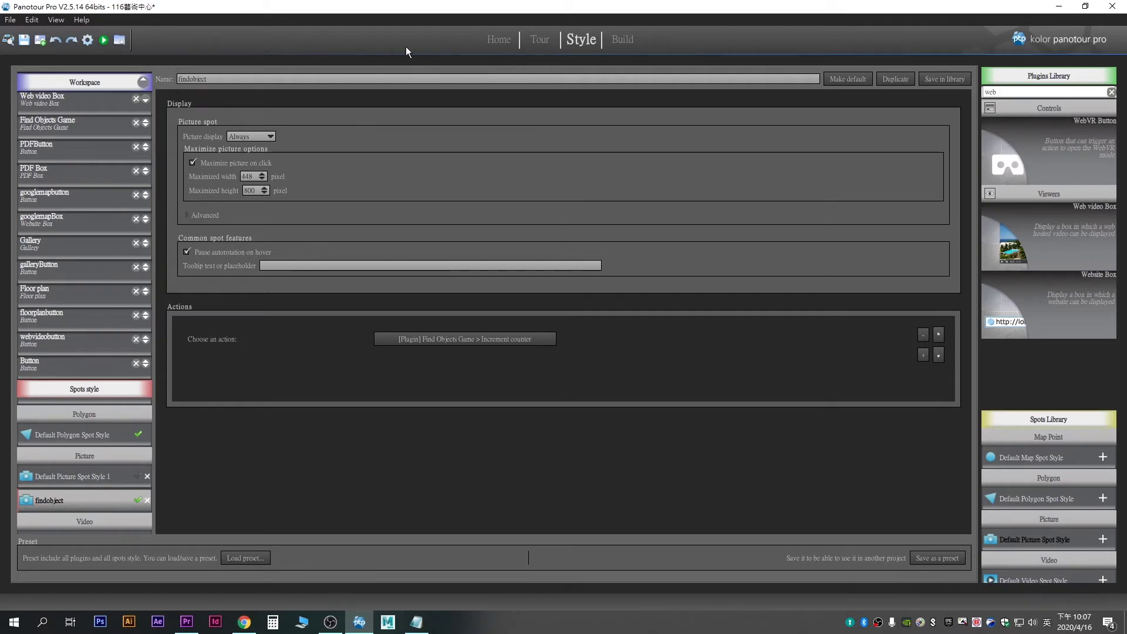
Step: Open the 一樓的服務台區 panorama in the tour and enlarge its hotspot editor
click(539, 41)
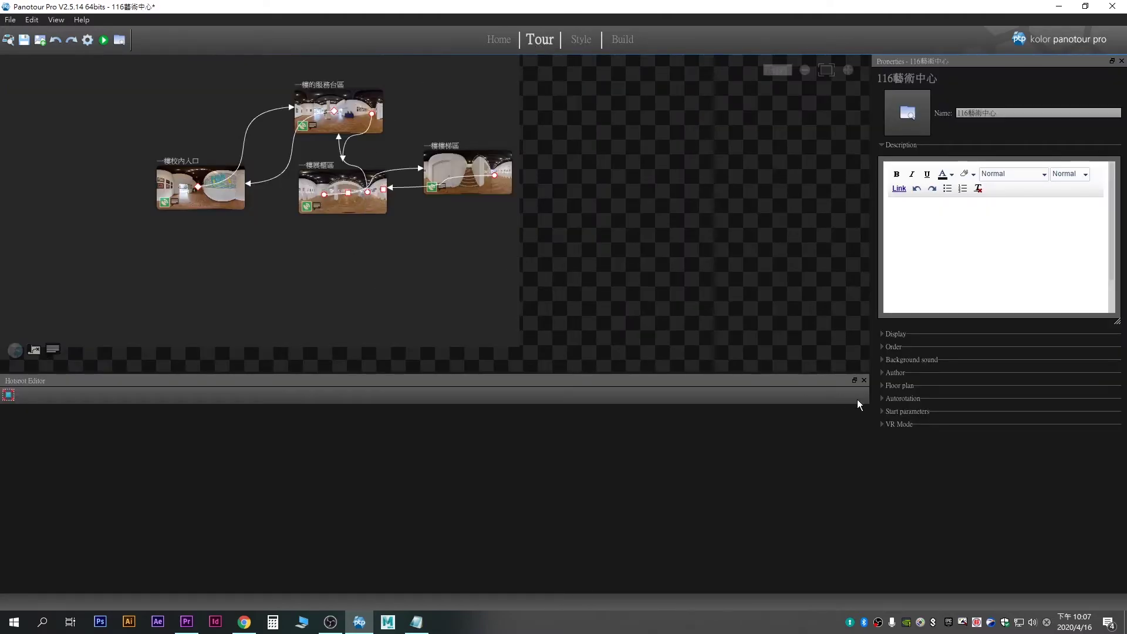
click(888, 346)
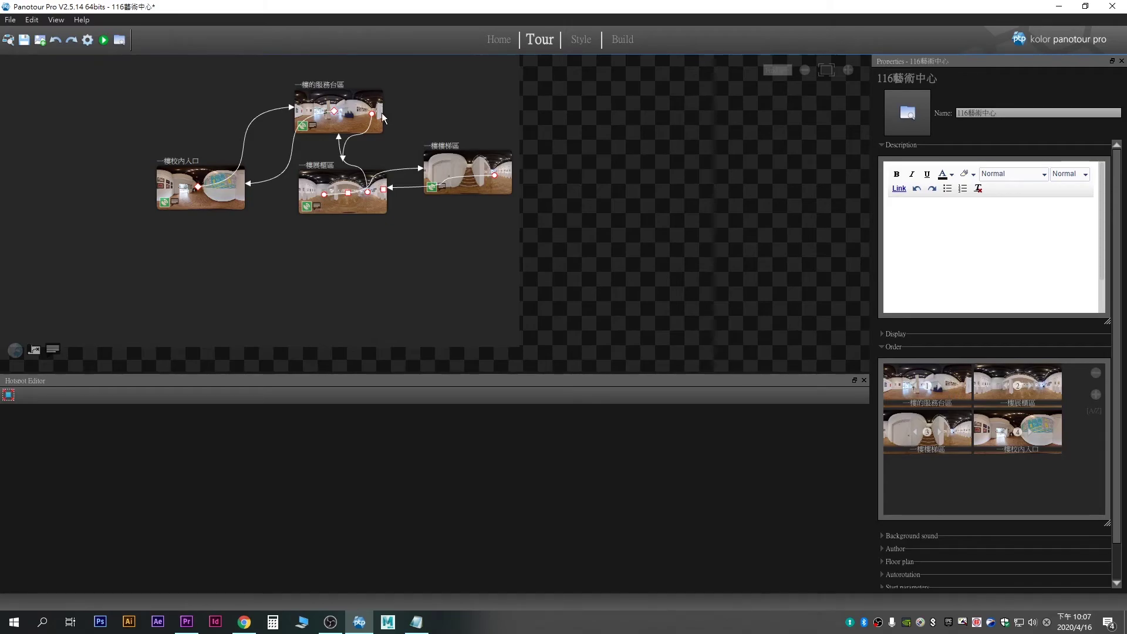
click(358, 97)
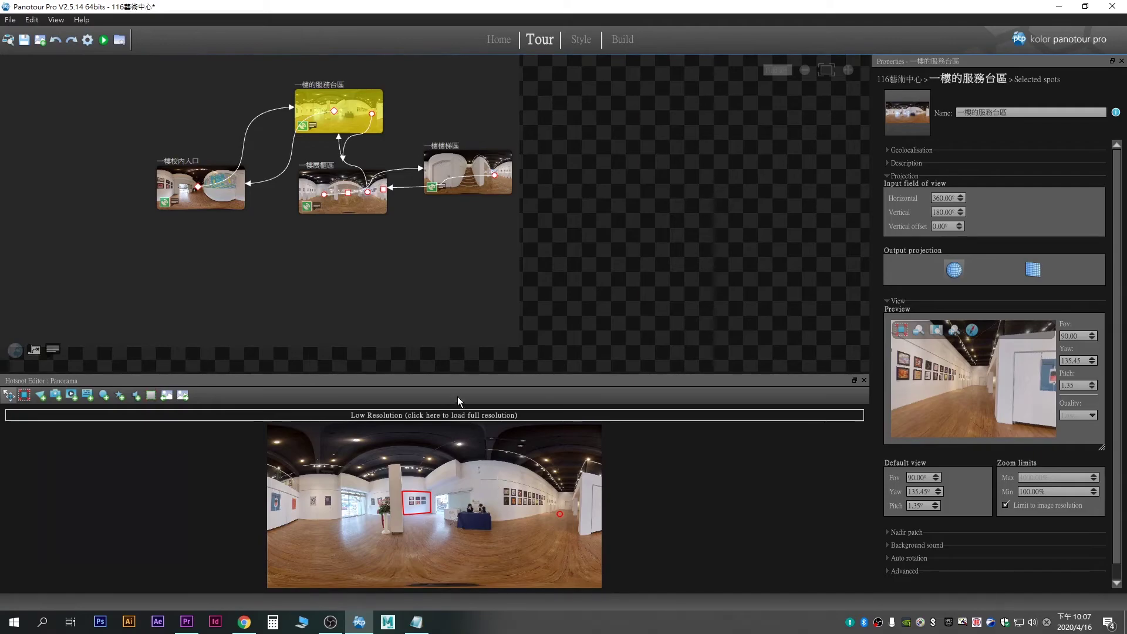
drag(458, 376, 486, 139)
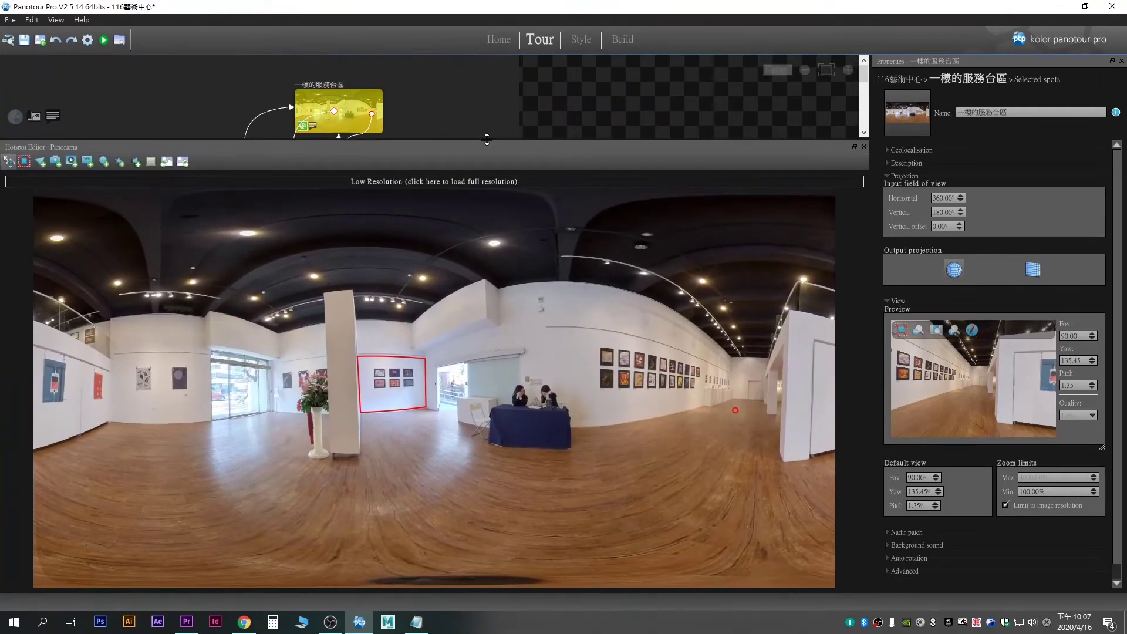
Step: Draw a findobject picture spot on the white partition beside the blue poster and assign 003-3d.png as its image
drag(626, 367, 340, 376)
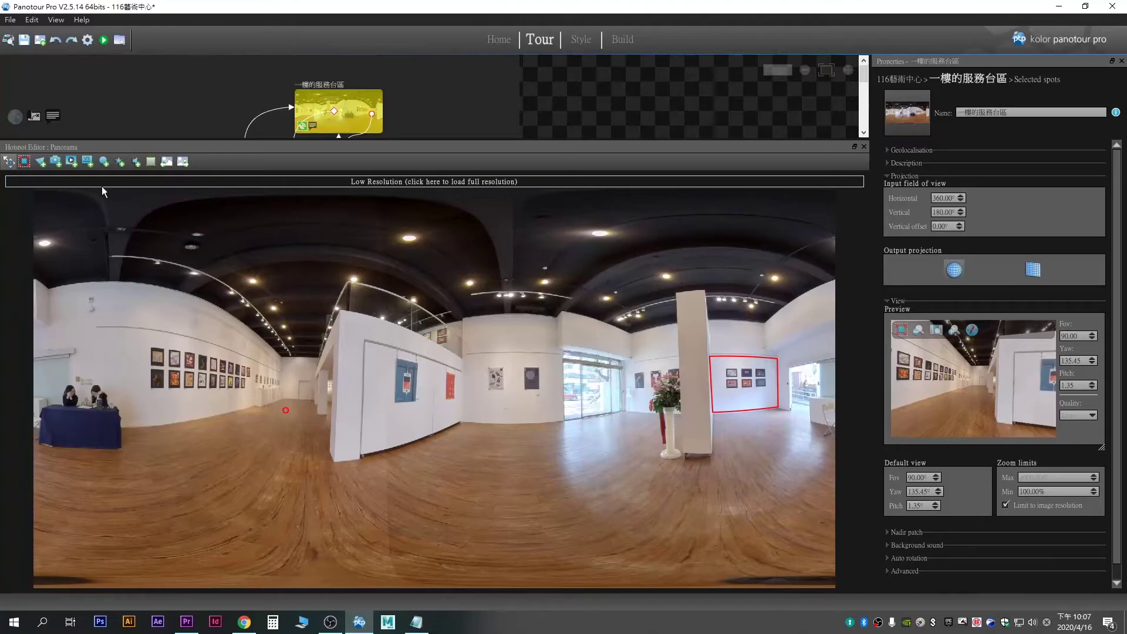
click(55, 162)
click(372, 376)
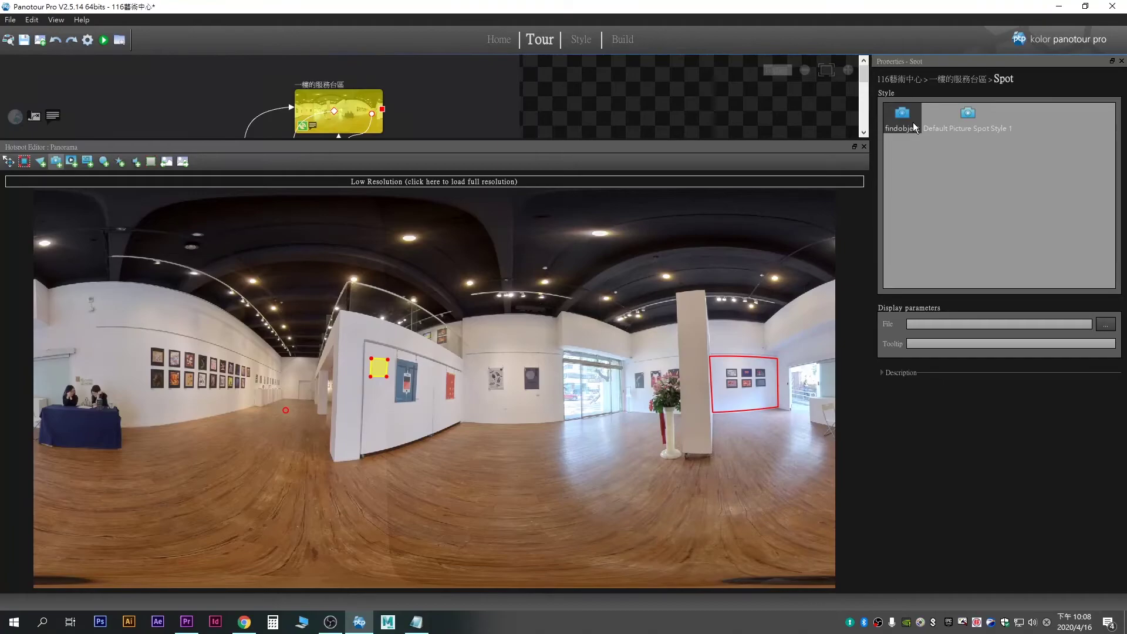
click(1105, 324)
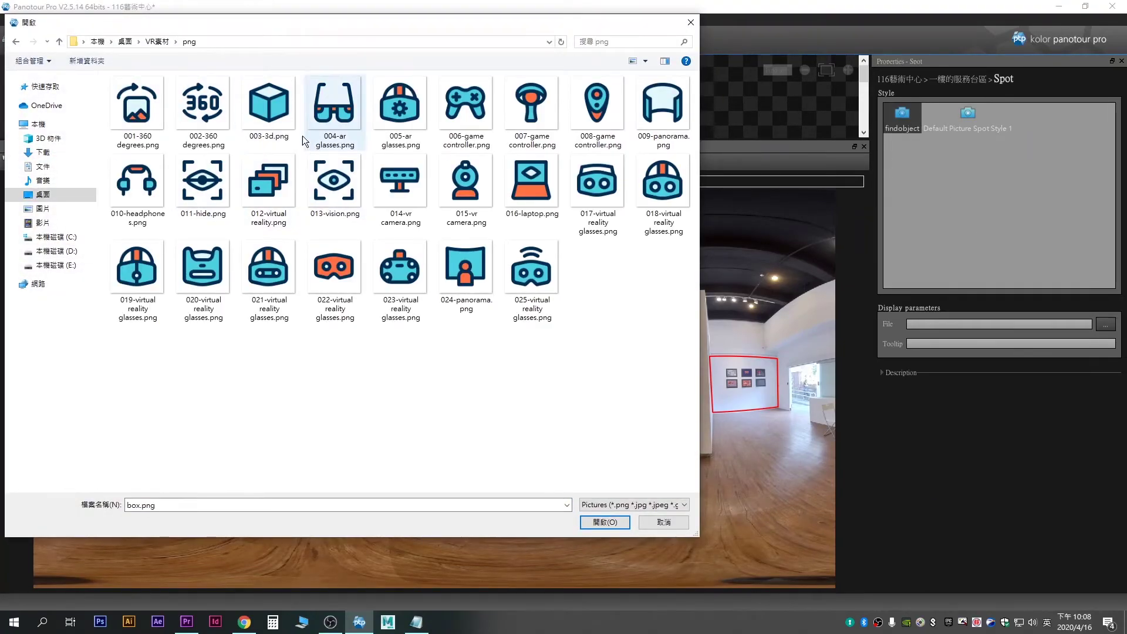
click(268, 106)
click(605, 521)
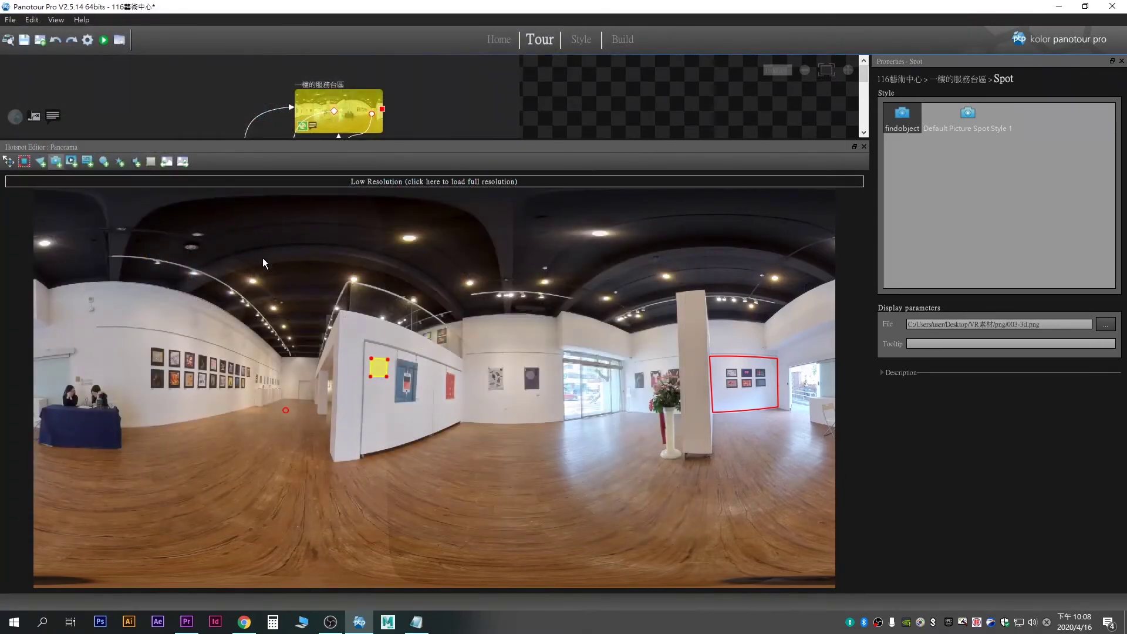
Step: Draw a small picture spot on the wall beside the two dark posters and assign 023-virtual reality glasses.png to it
click(470, 371)
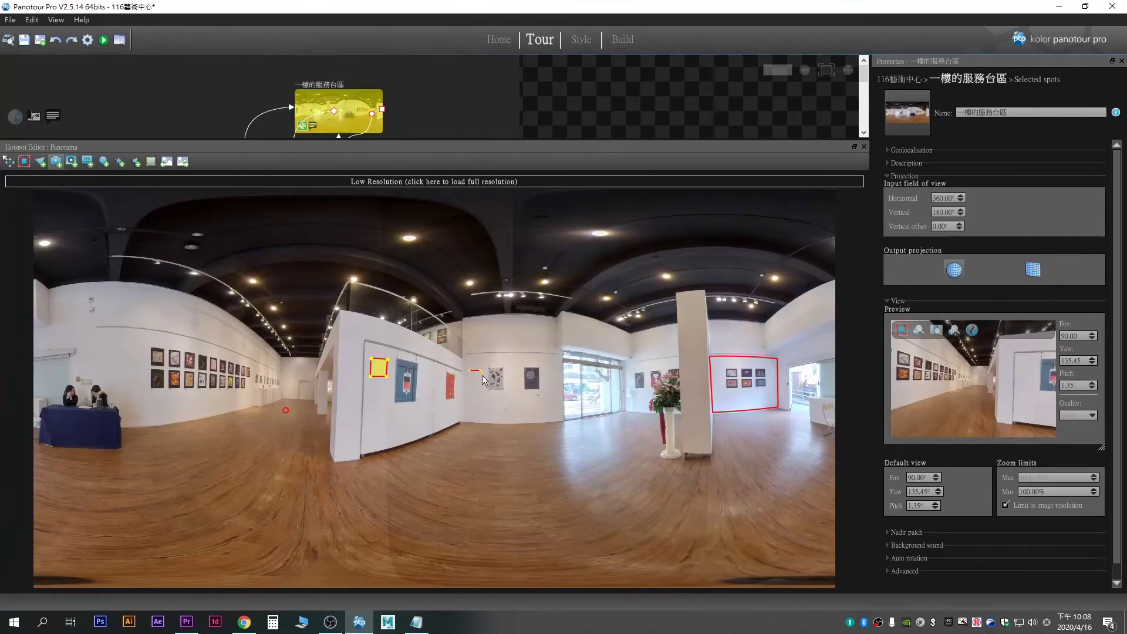
click(480, 381)
double_click(471, 382)
click(472, 385)
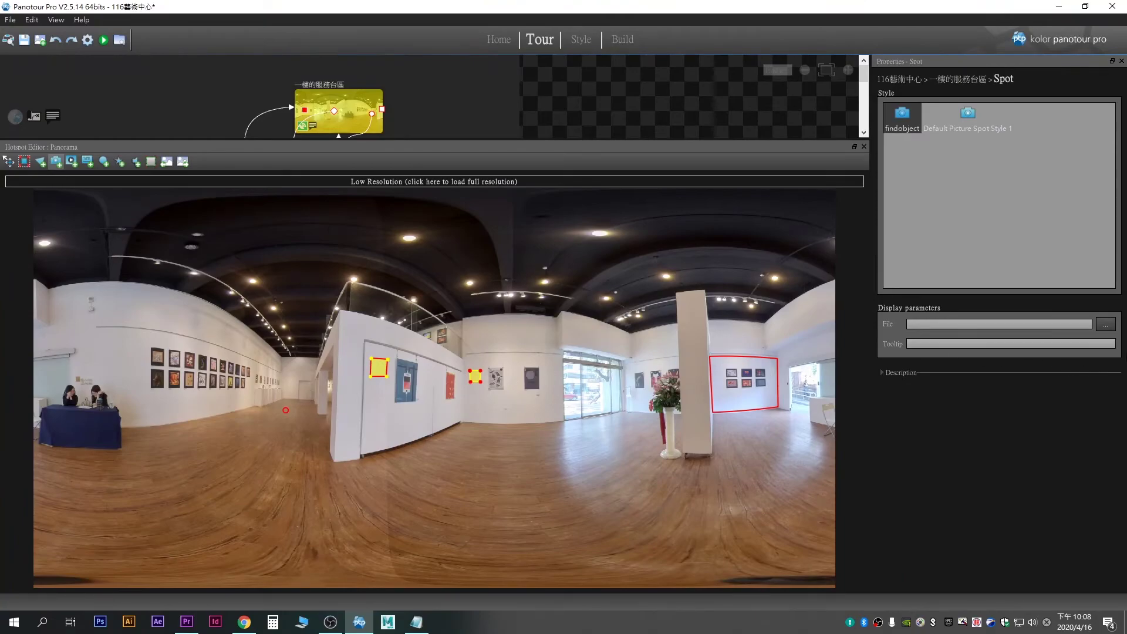
click(1105, 324)
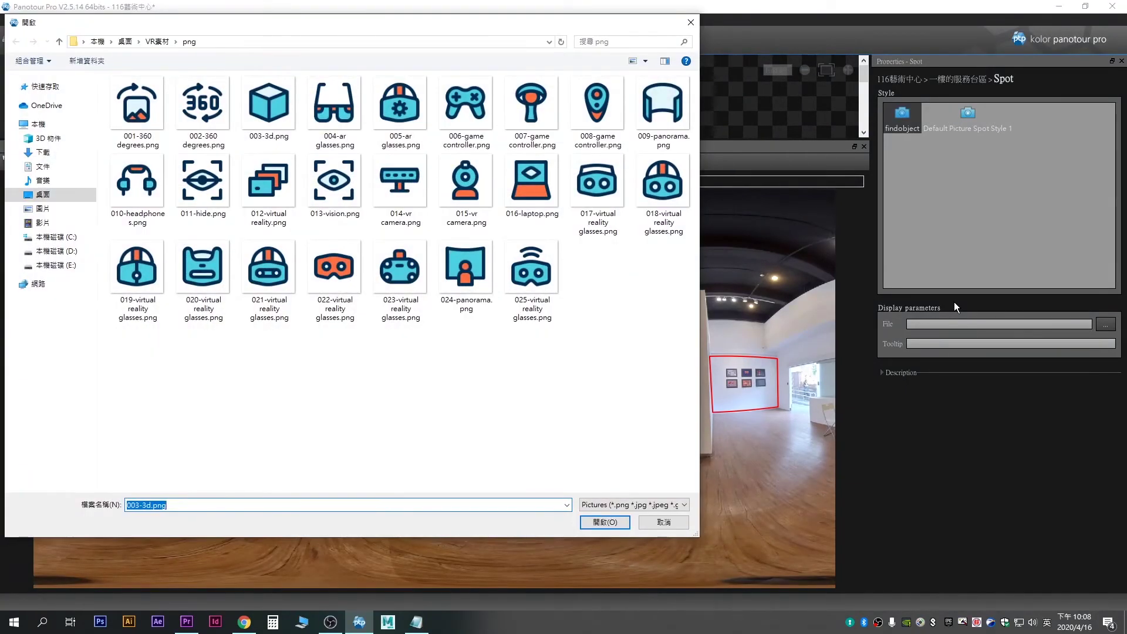
click(401, 270)
click(605, 521)
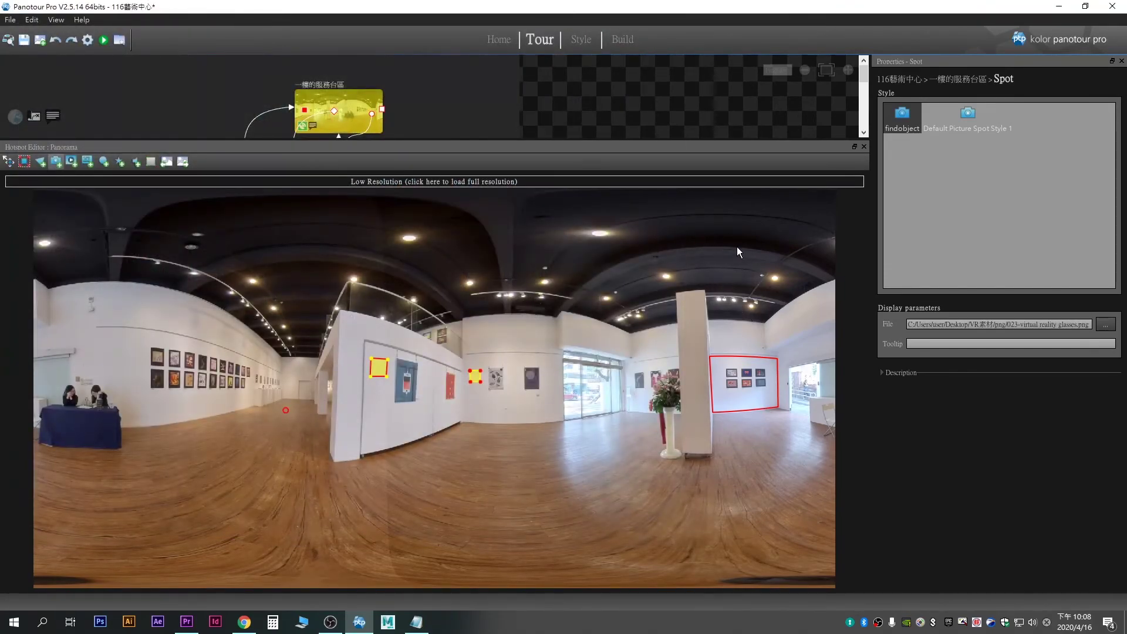
Step: Draw a picture spot on the ceiling above the six framed pictures and assign 015-vr camera.png as its image
click(779, 231)
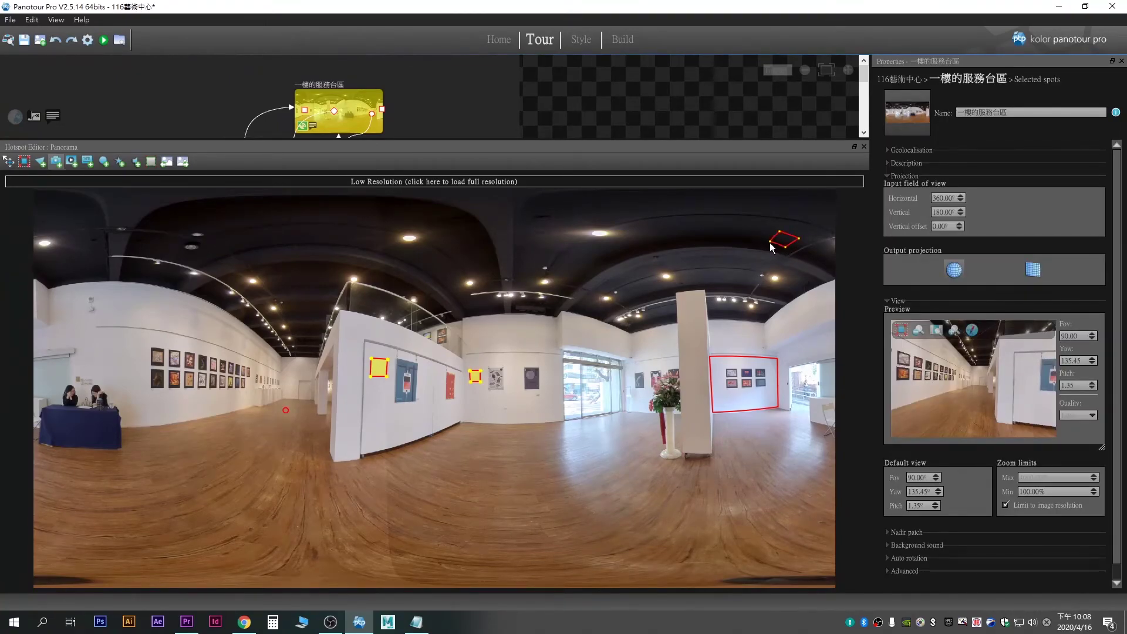
click(770, 241)
click(1105, 324)
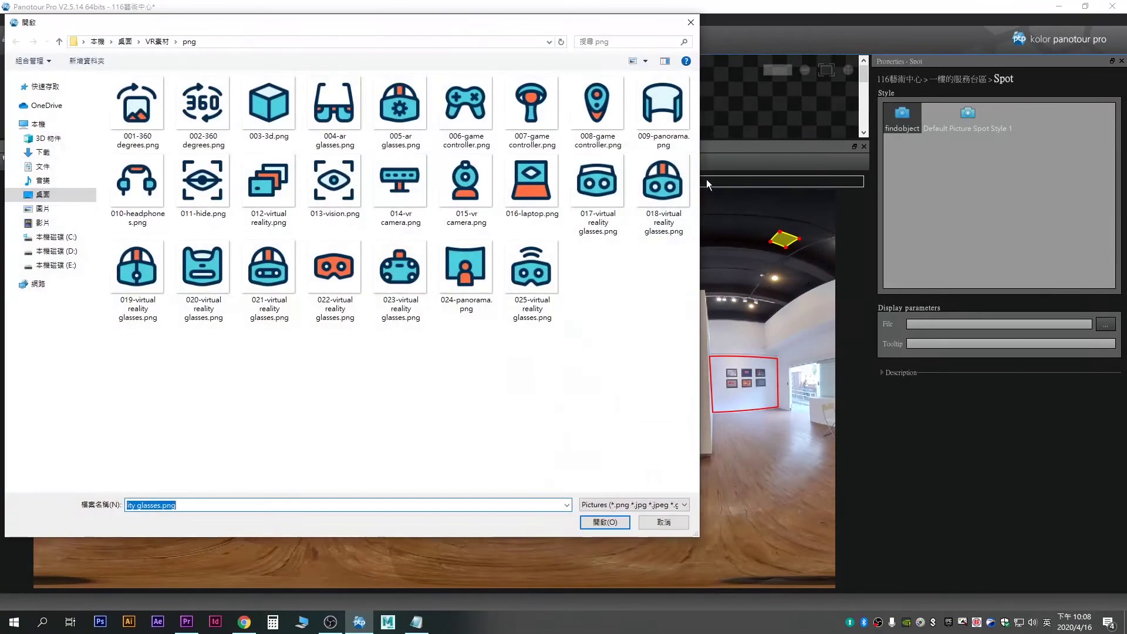
click(470, 182)
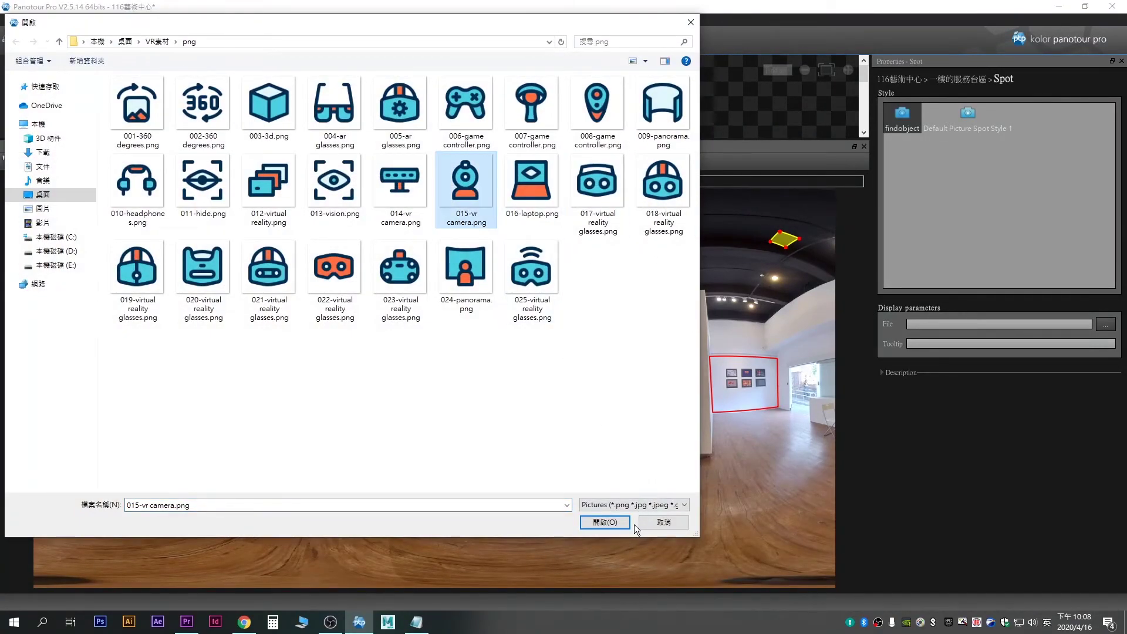
click(605, 521)
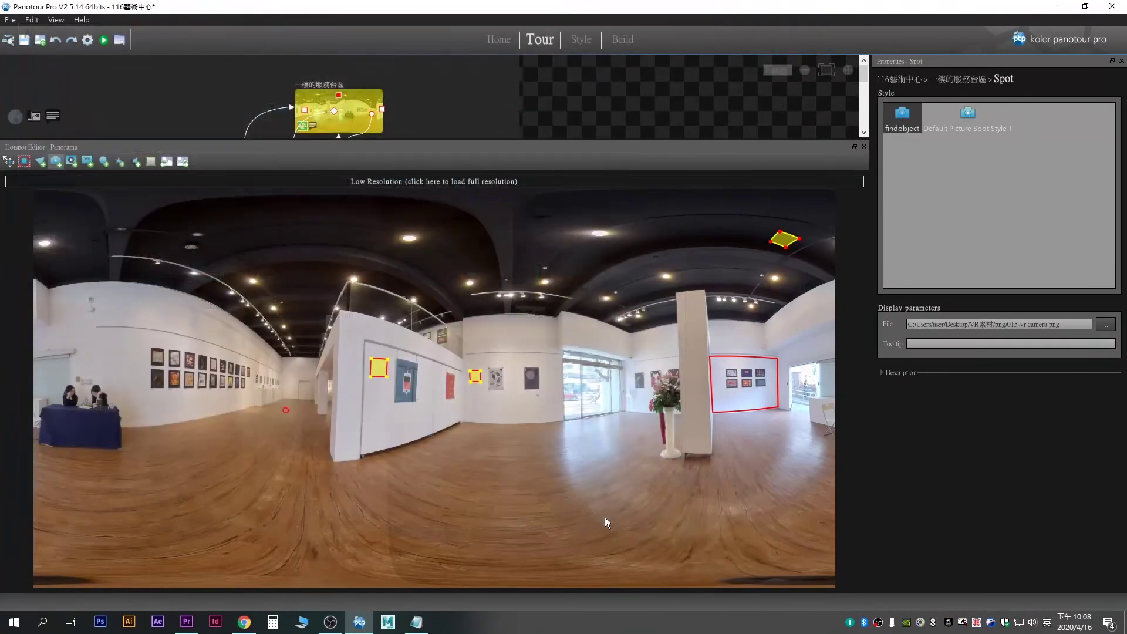
Step: Draw a picture spot on the wall between the reception desk and the framed pictures, using 019-virtual reality glasses.png
click(127, 347)
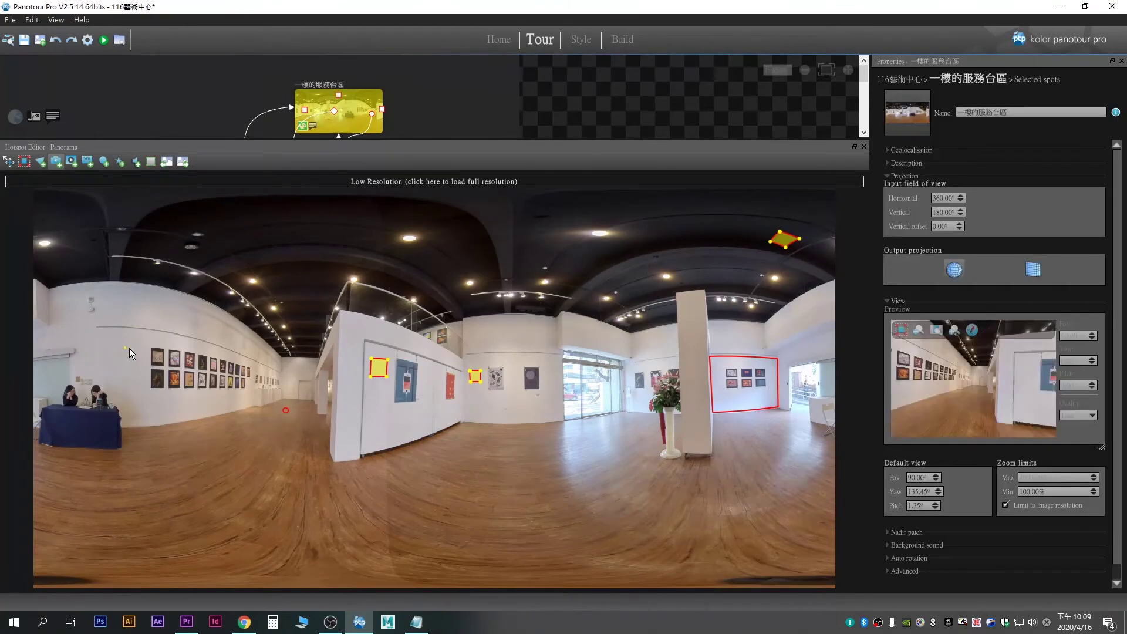
click(134, 361)
click(124, 360)
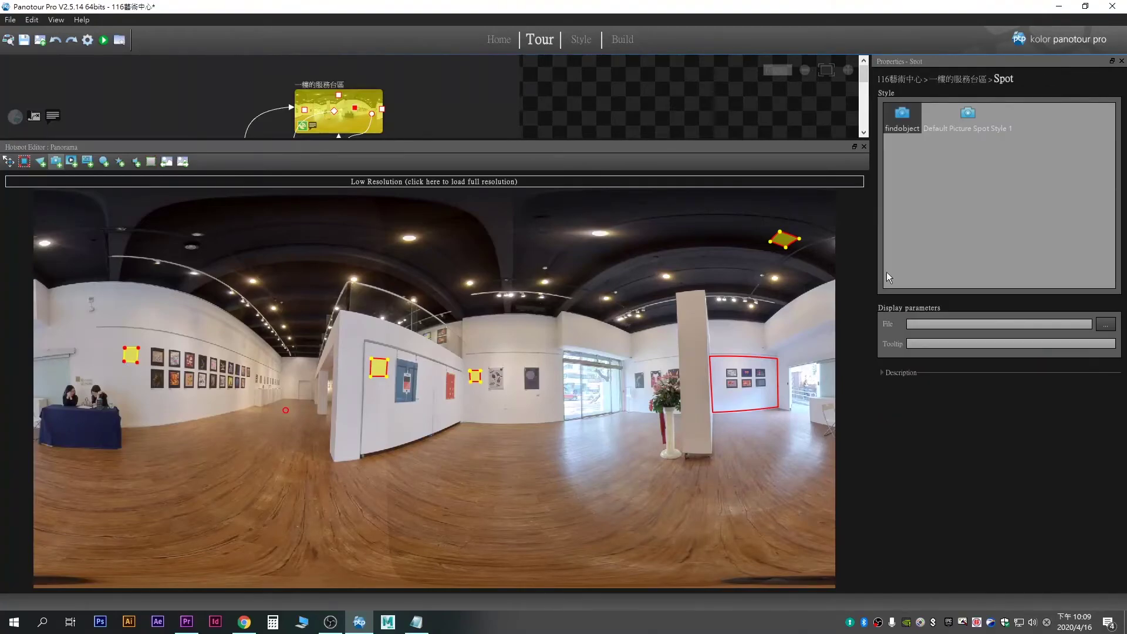
click(1106, 324)
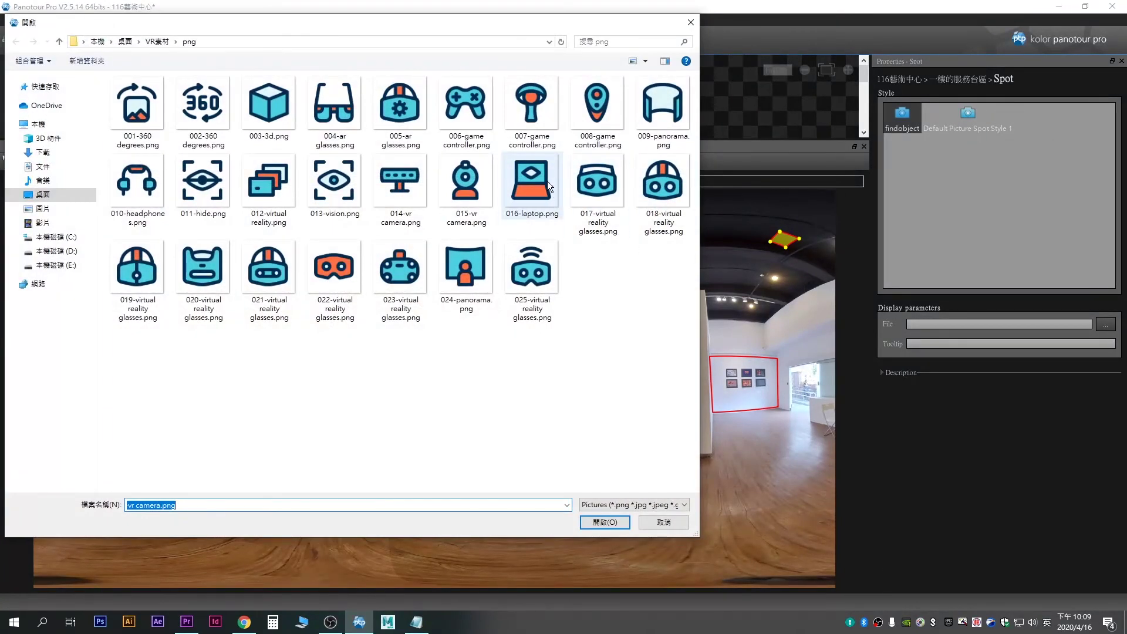
click(137, 273)
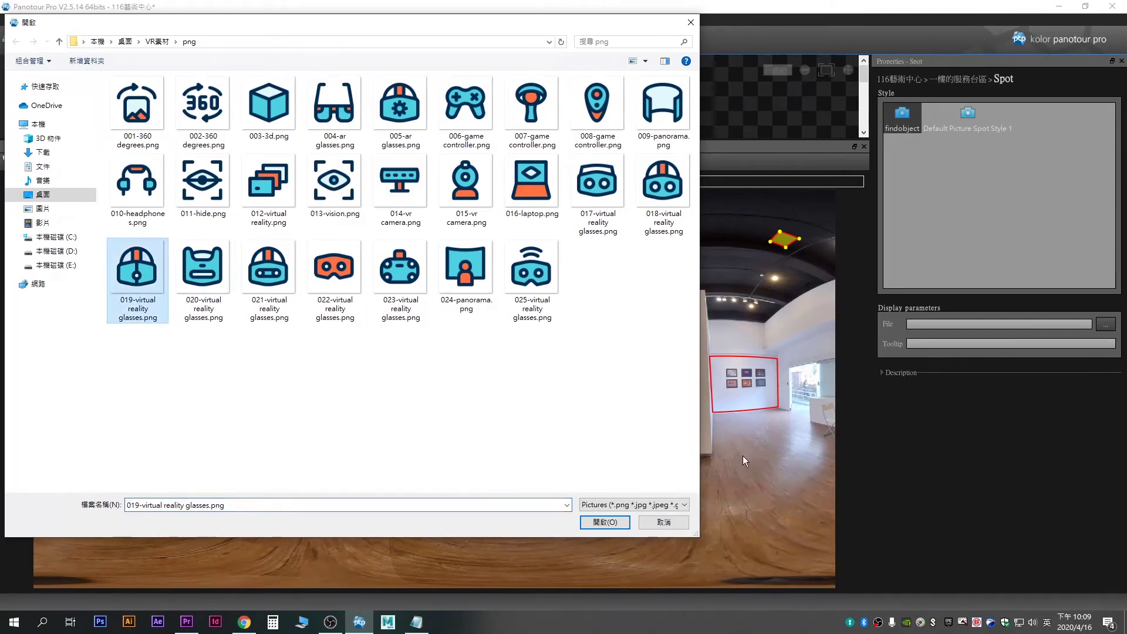
click(615, 519)
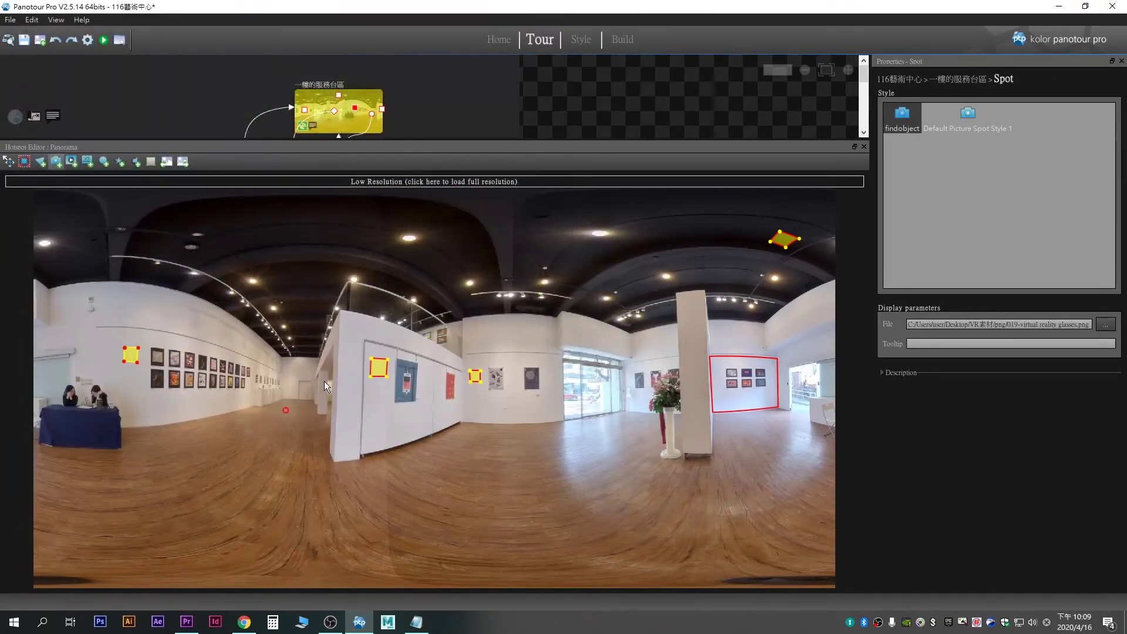